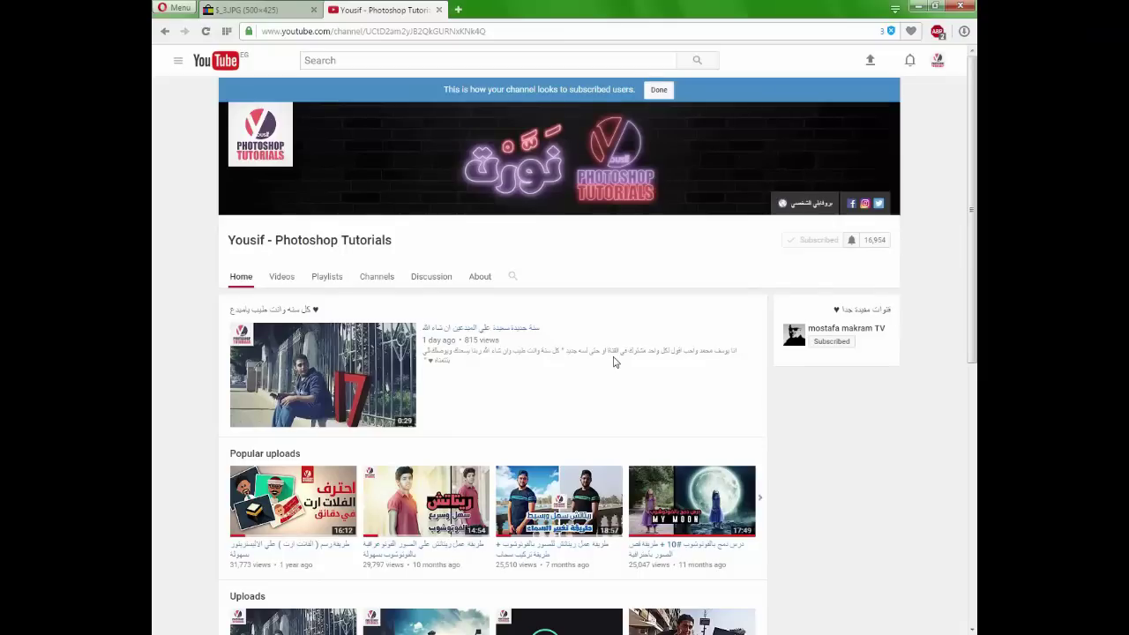
- Browse through the channel's uploads shelf in the browser
scroll(617, 357, "down", 3)
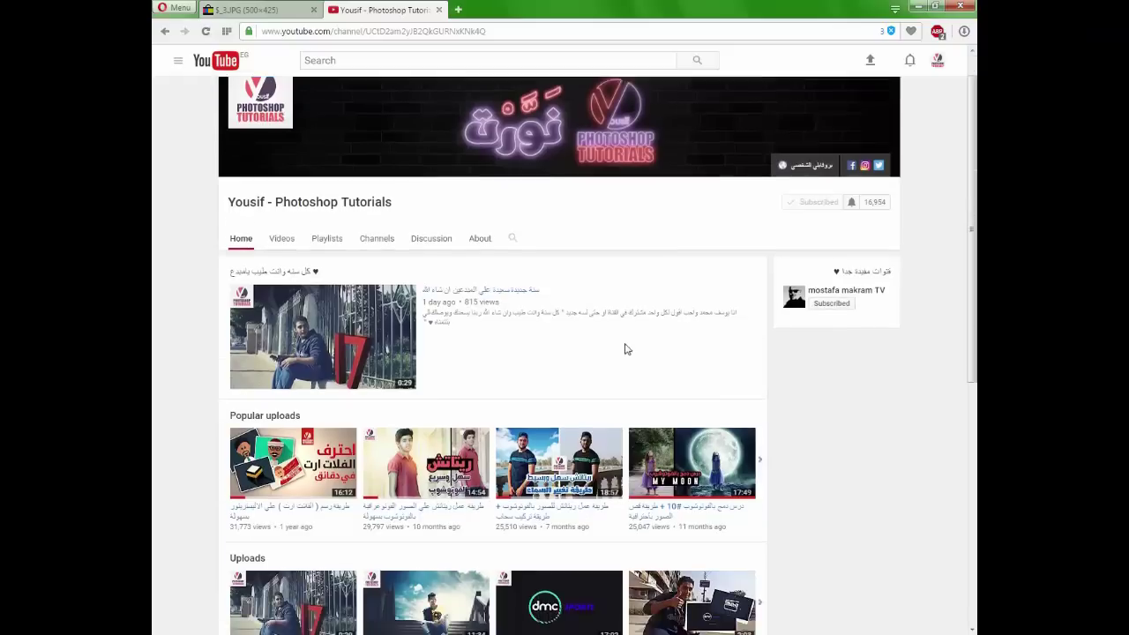
left_click(766, 387)
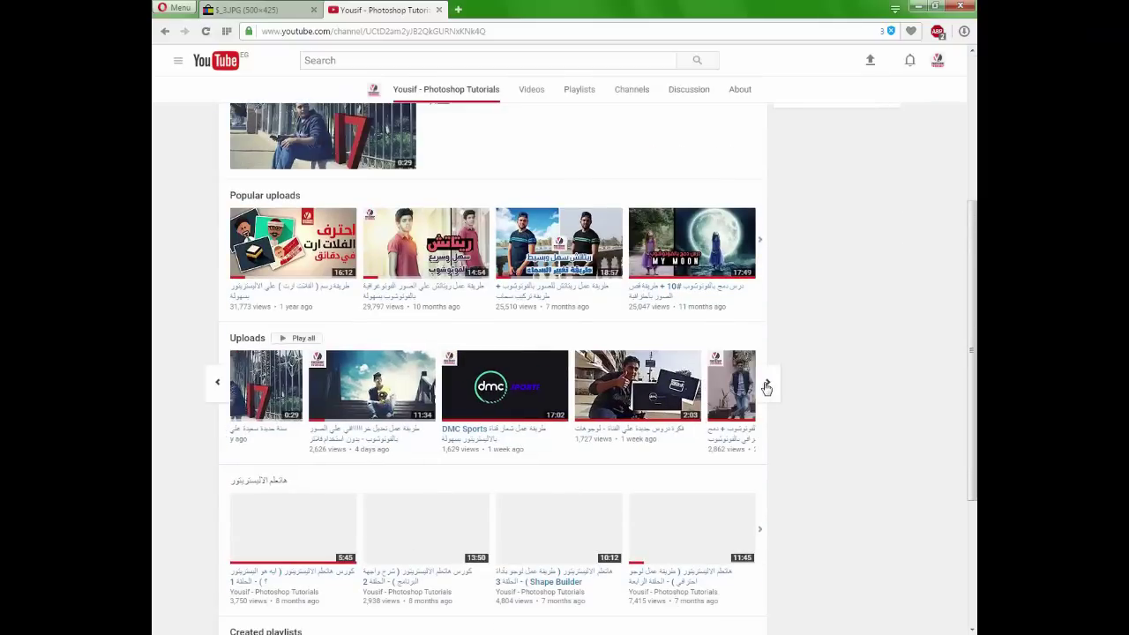
left_click(767, 388)
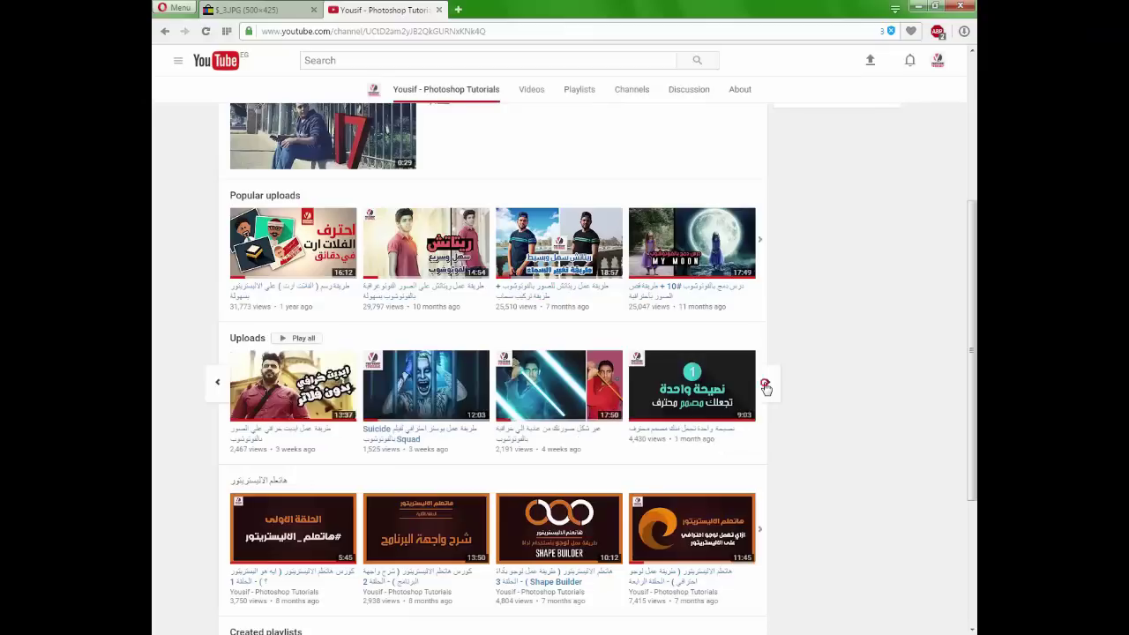
left_click(766, 387)
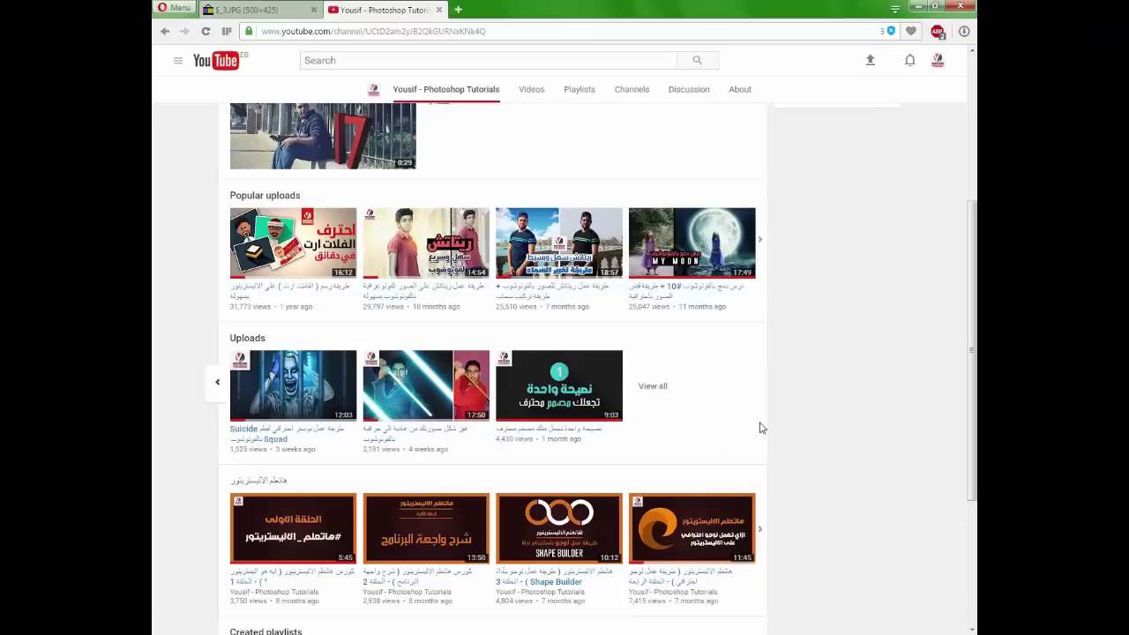
mouse_move(494, 397)
scroll(756, 428, "up", 2)
scroll(752, 425, "up", 3)
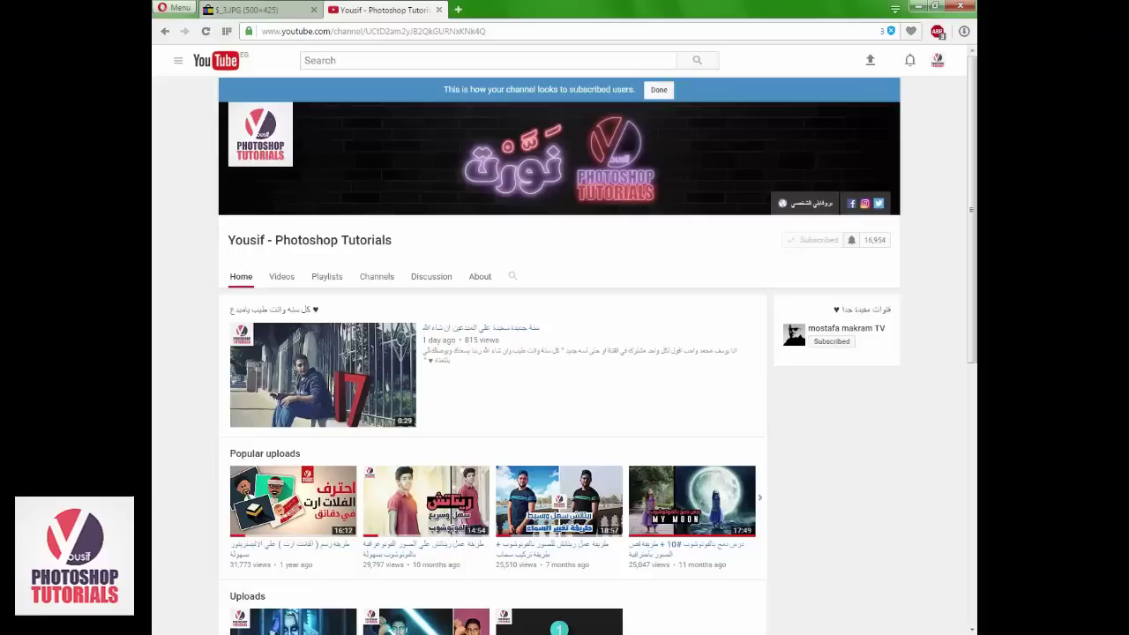
- Back in Photoshop, create a new 1280 × 720 px blank document from File > New
key("alt+Tab")
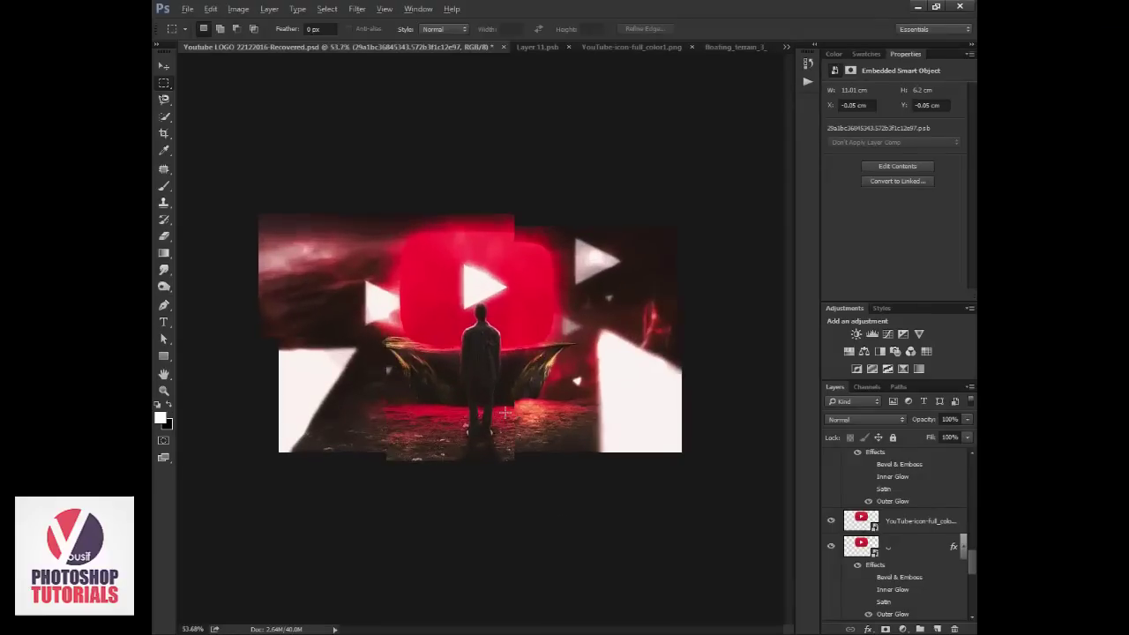
scroll(504, 412, "up", 3)
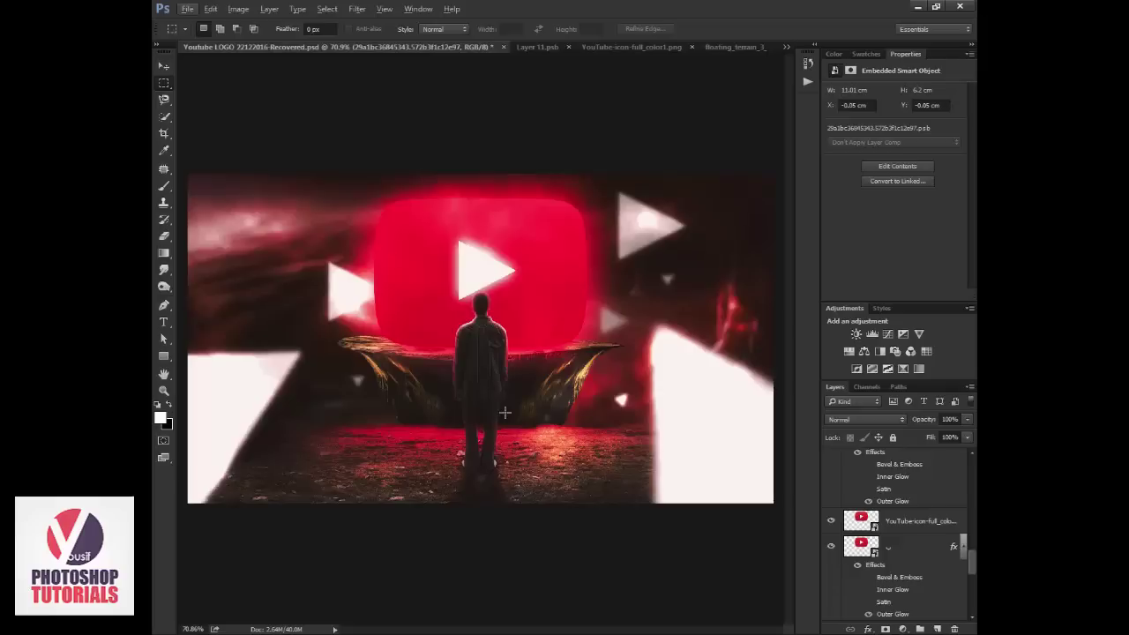
left_click(188, 8)
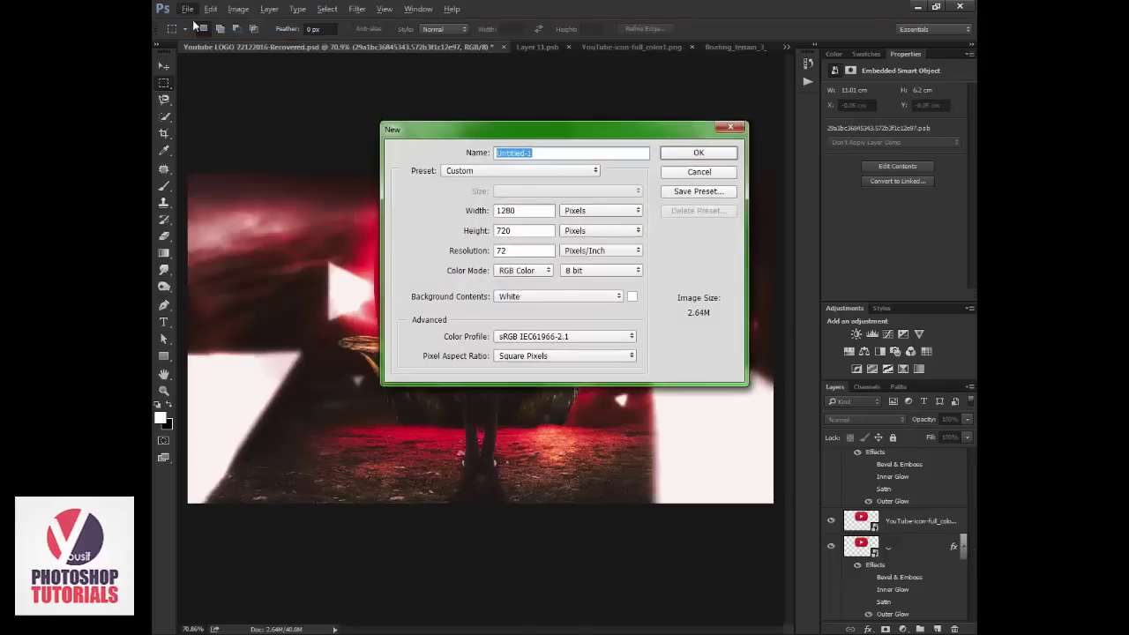
double_click(521, 212)
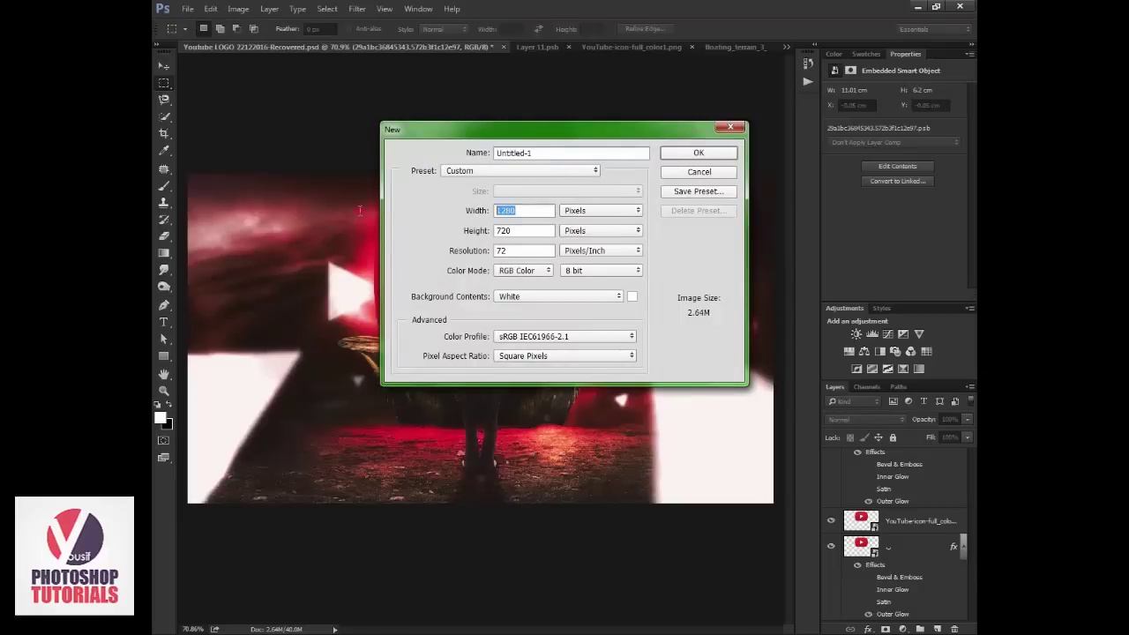
key("Tab")
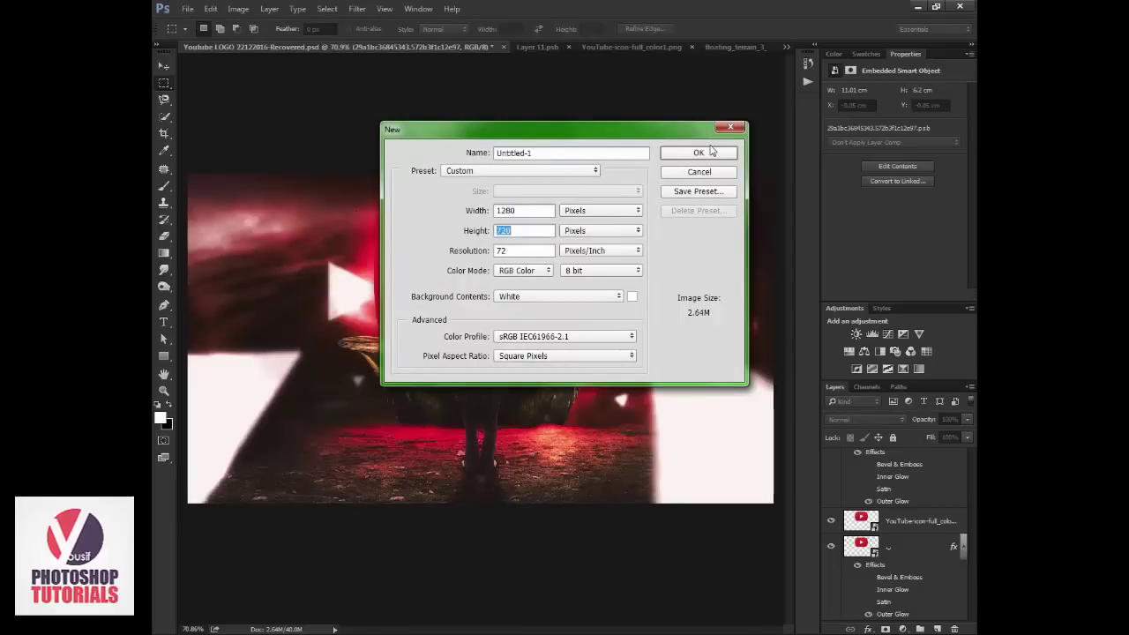
left_click(717, 156)
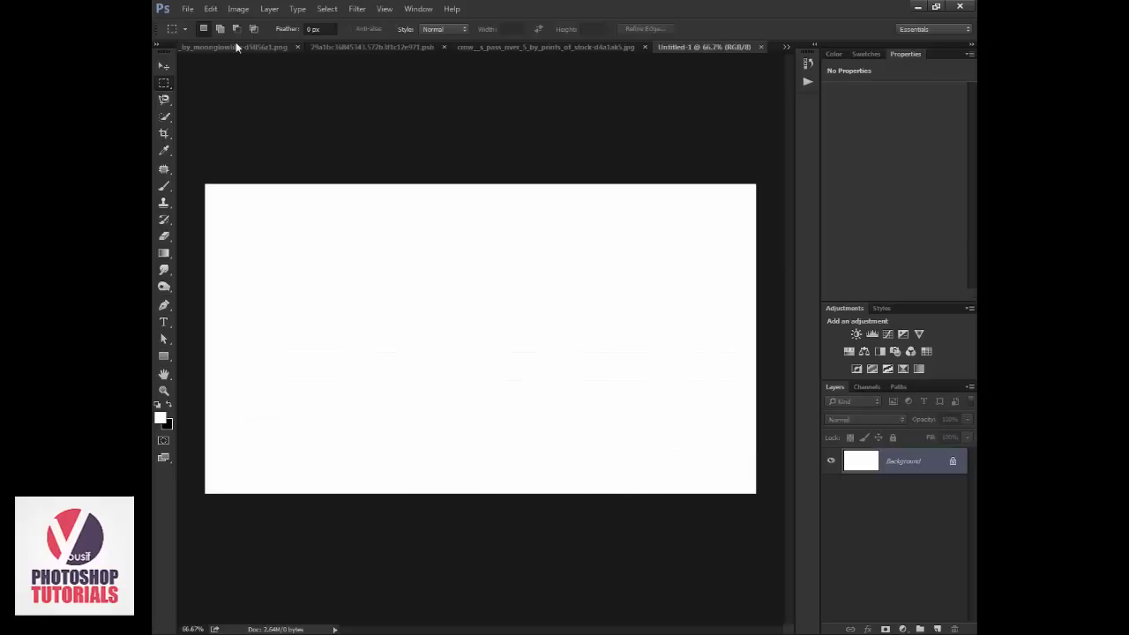
- Float the landscape photo and drag it into Untitled-1 with the Move tool
key("ctrl+w")
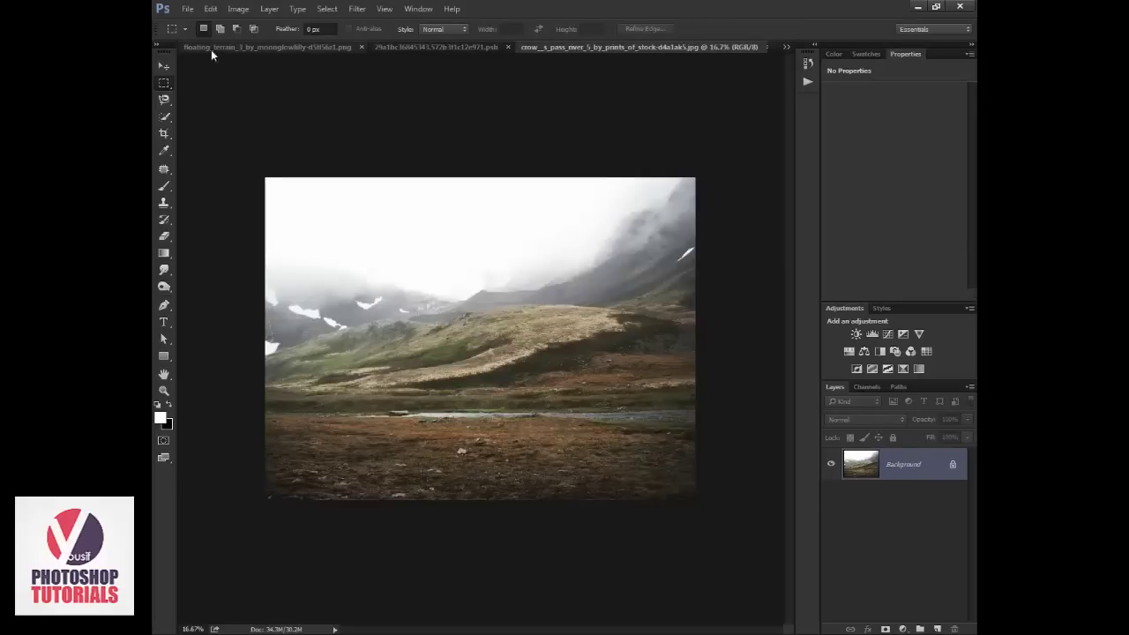
left_click(163, 66)
left_click_drag(559, 48, 370, 343)
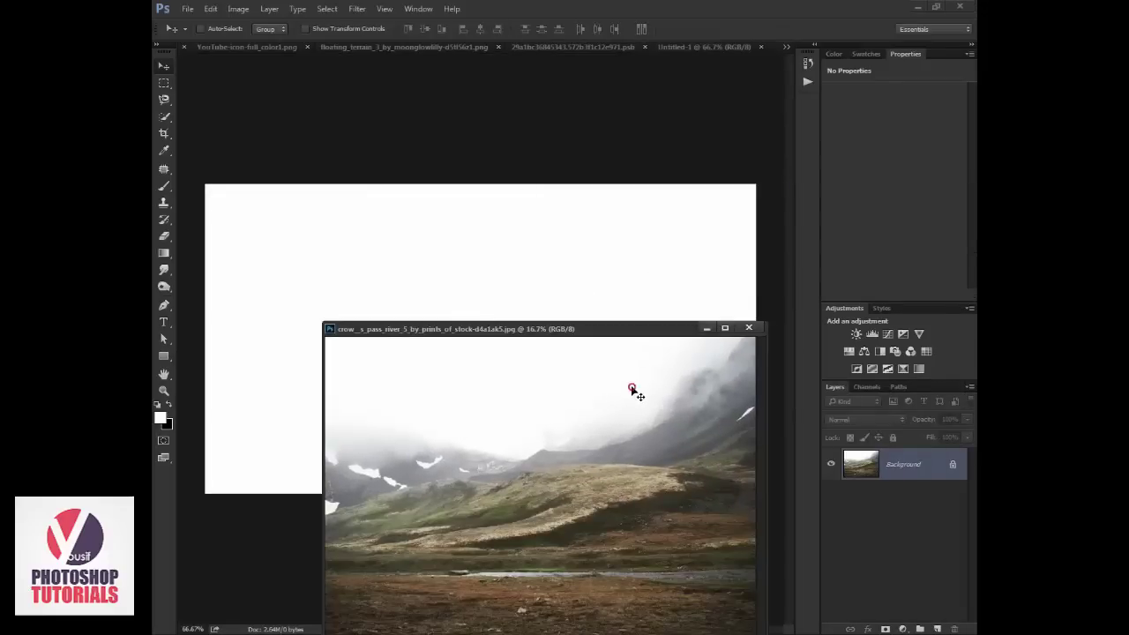
left_click_drag(632, 388, 611, 278)
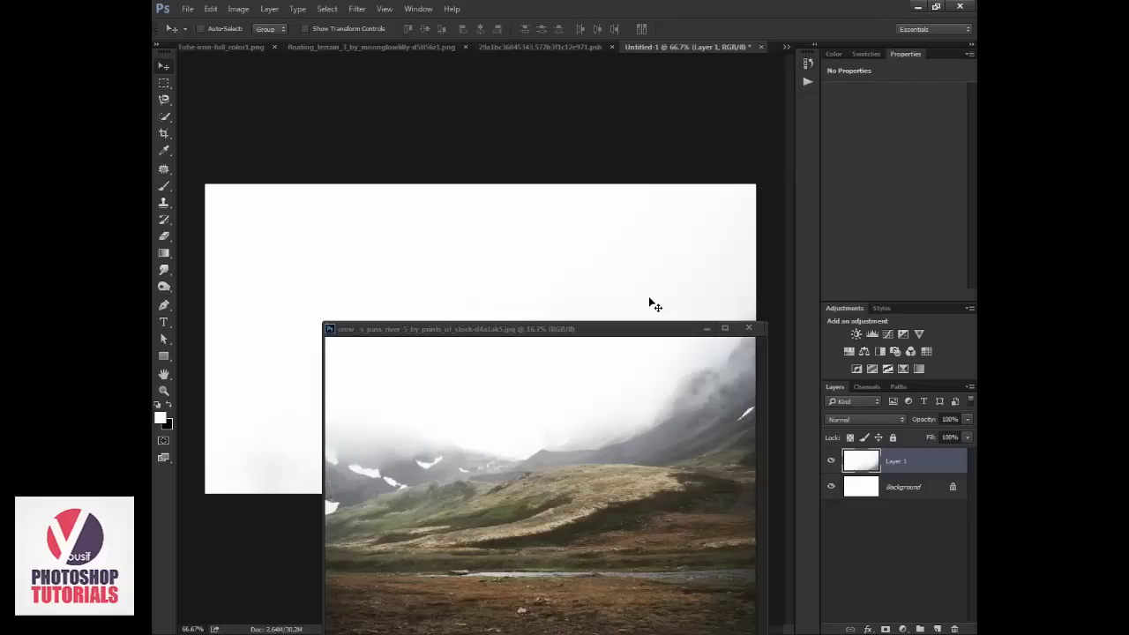
mouse_move(652, 304)
left_mouse_down()
mouse_move(618, 386)
mouse_move(670, 221)
mouse_move(684, 217)
left_mouse_up()
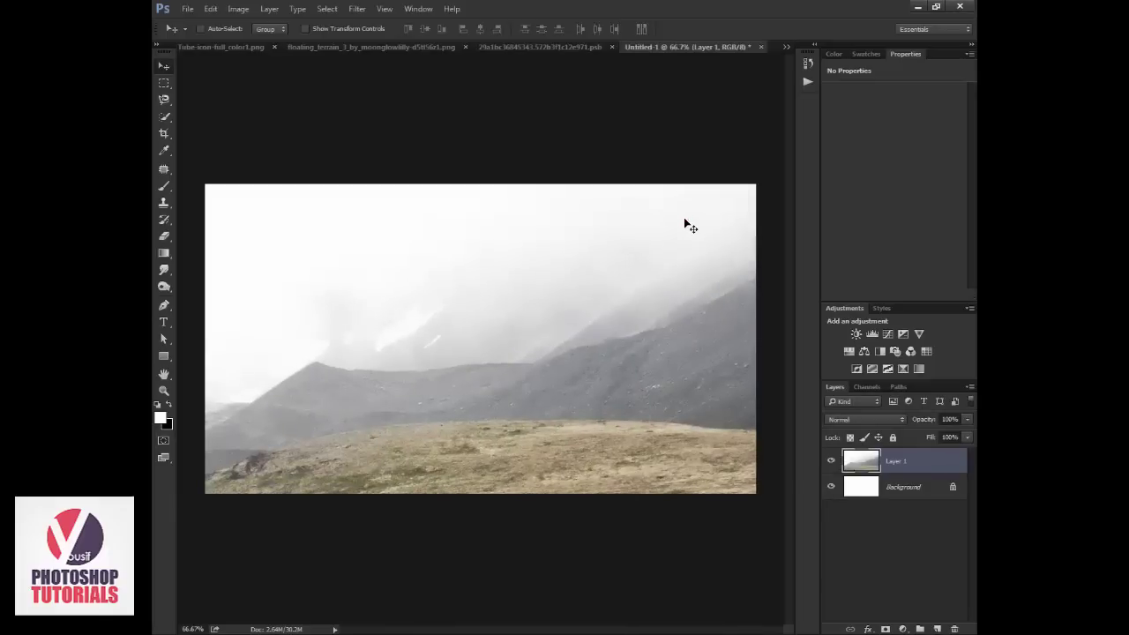
- Scale the landscape layer to 33% with linked proportions and position it over the canvas
key("ctrl+t")
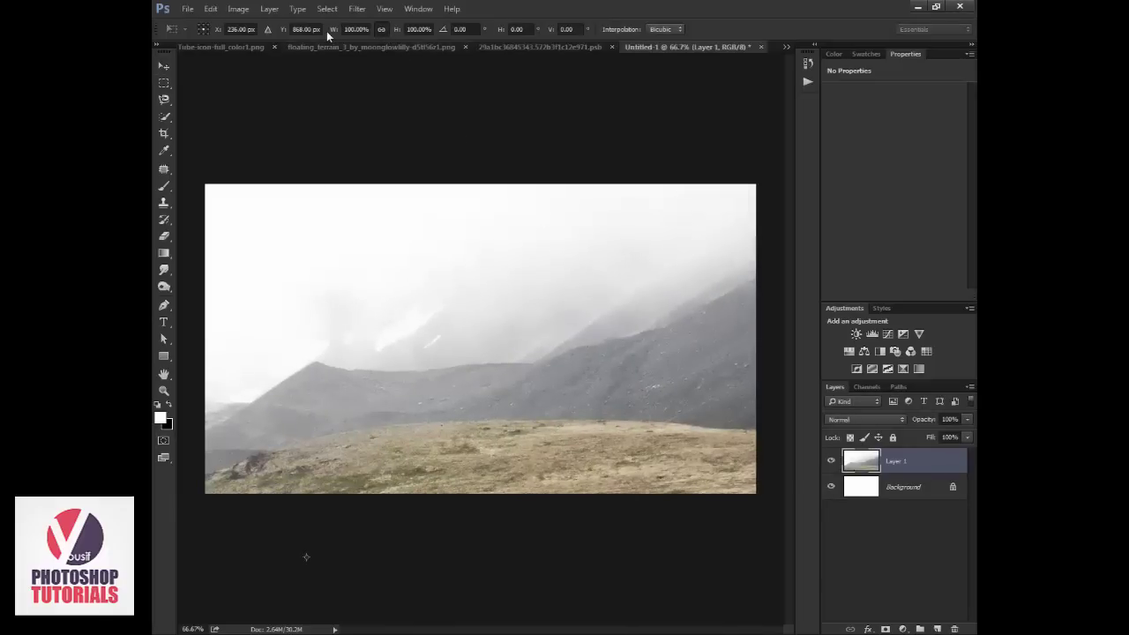
left_click_drag(332, 30, 285, 32)
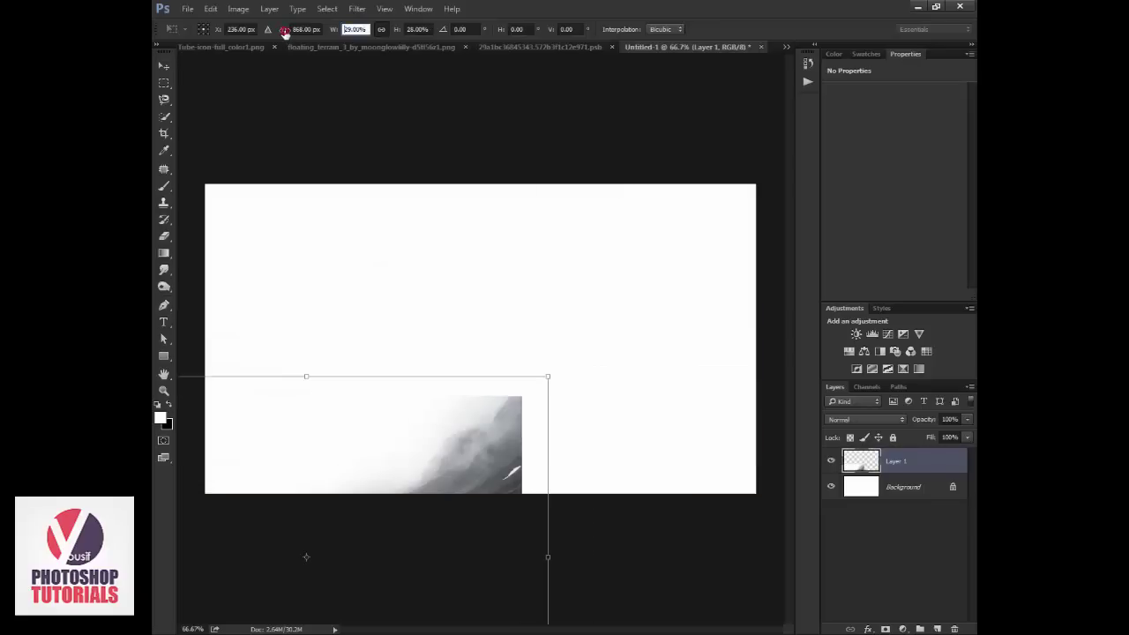
left_click(381, 30)
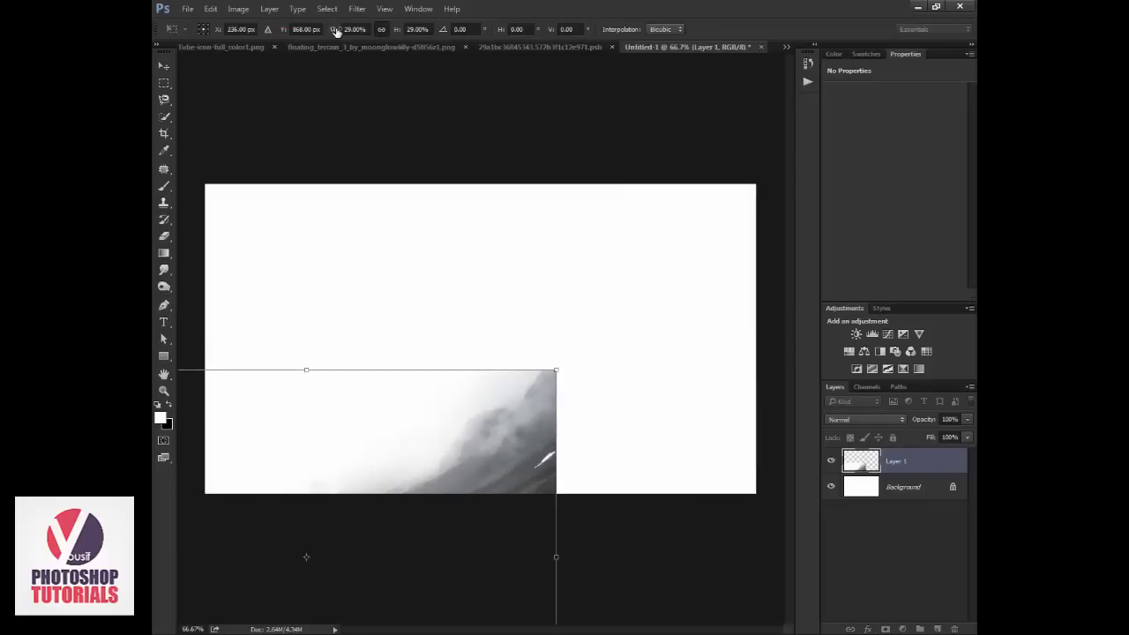
left_click_drag(336, 31, 339, 33)
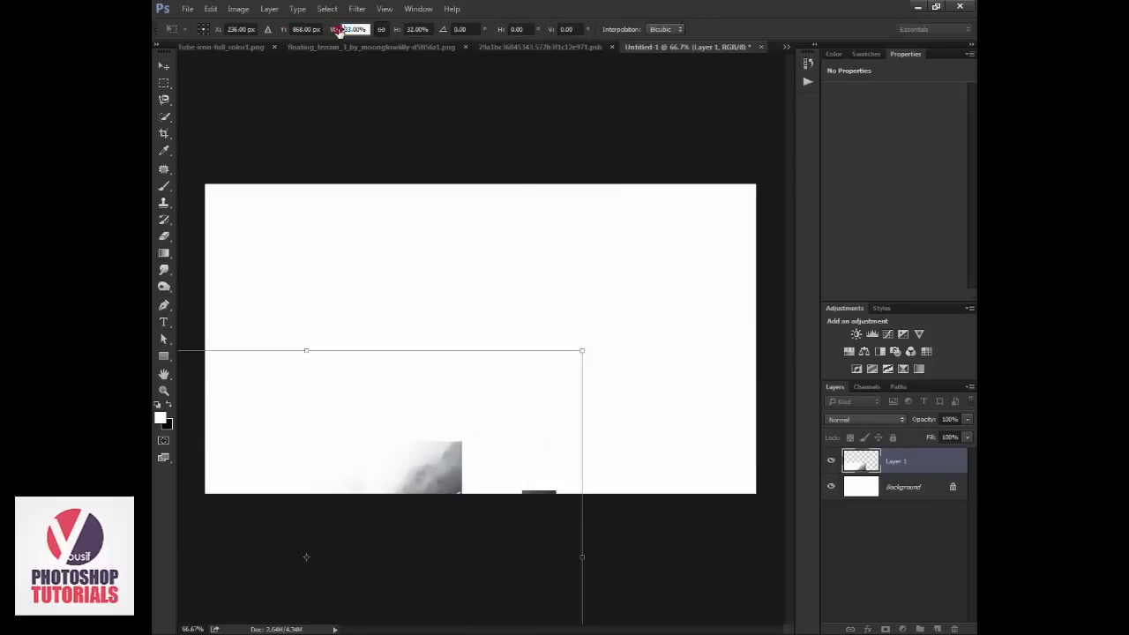
mouse_move(394, 386)
left_mouse_down()
mouse_move(575, 335)
mouse_move(603, 245)
mouse_move(574, 142)
left_mouse_up()
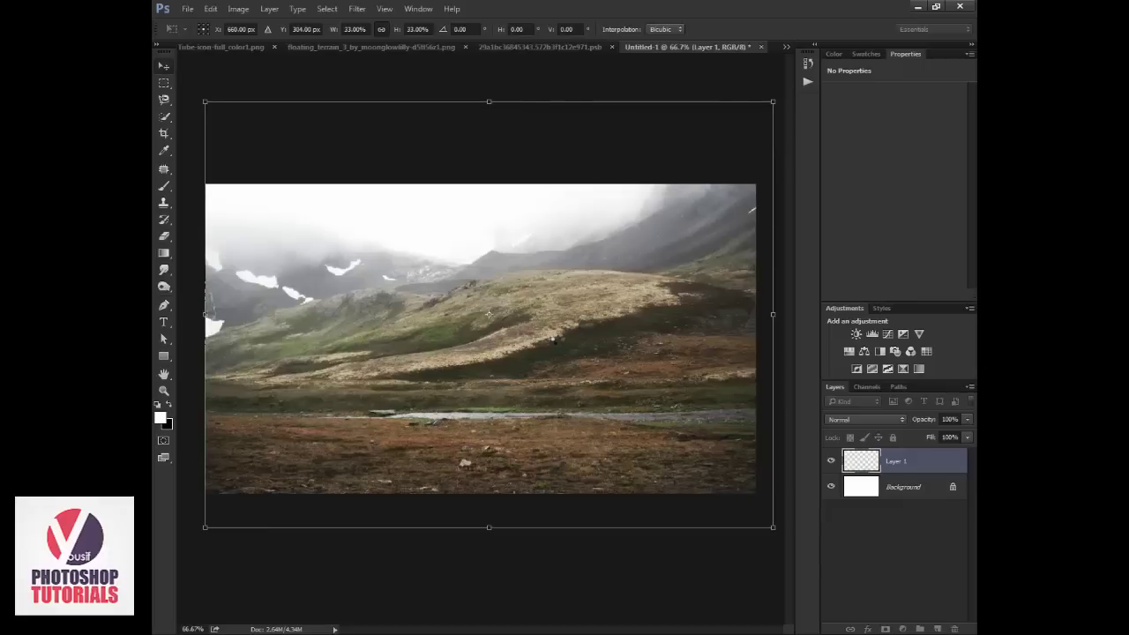
key("ctrl+Tab")
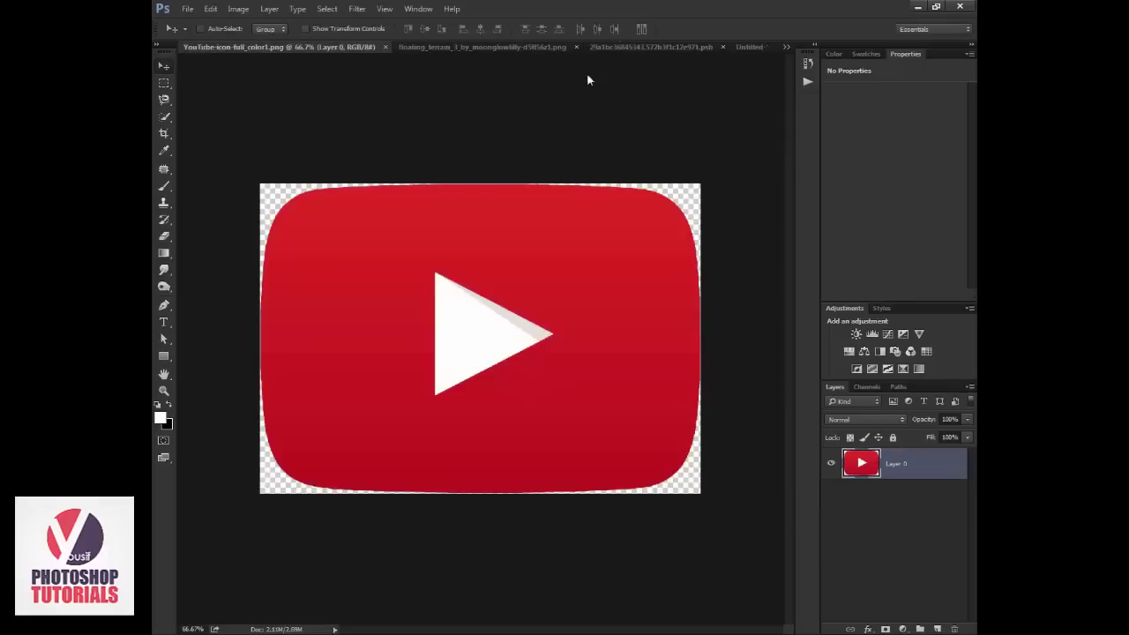
- Glance at the finished YouTube logo composite, then return to the landscape document
left_click(784, 47)
left_click(711, 53)
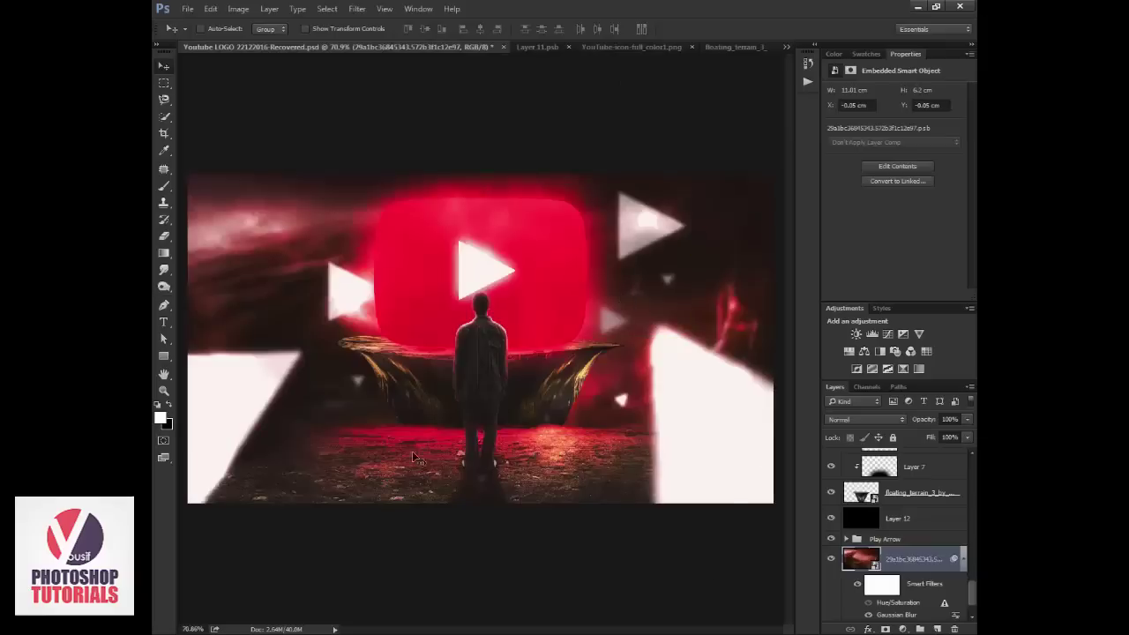
left_click(785, 47)
left_click(645, 122)
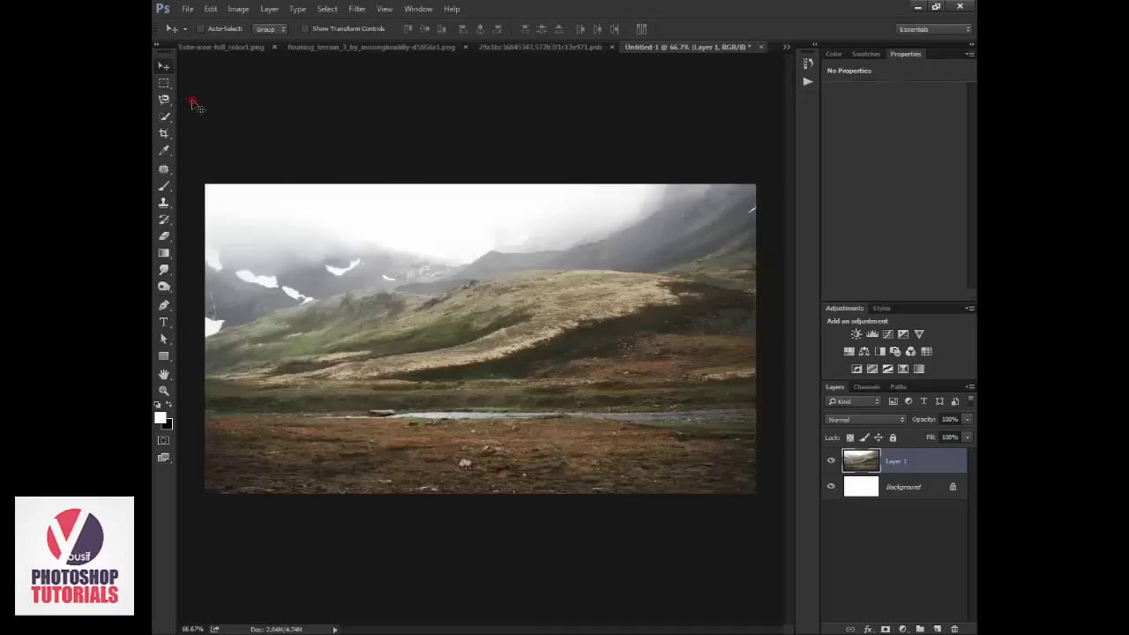
right_click(163, 99)
- Lasso-select the rocky ground strip along the bottom with a 0 px feather
left_click(233, 101)
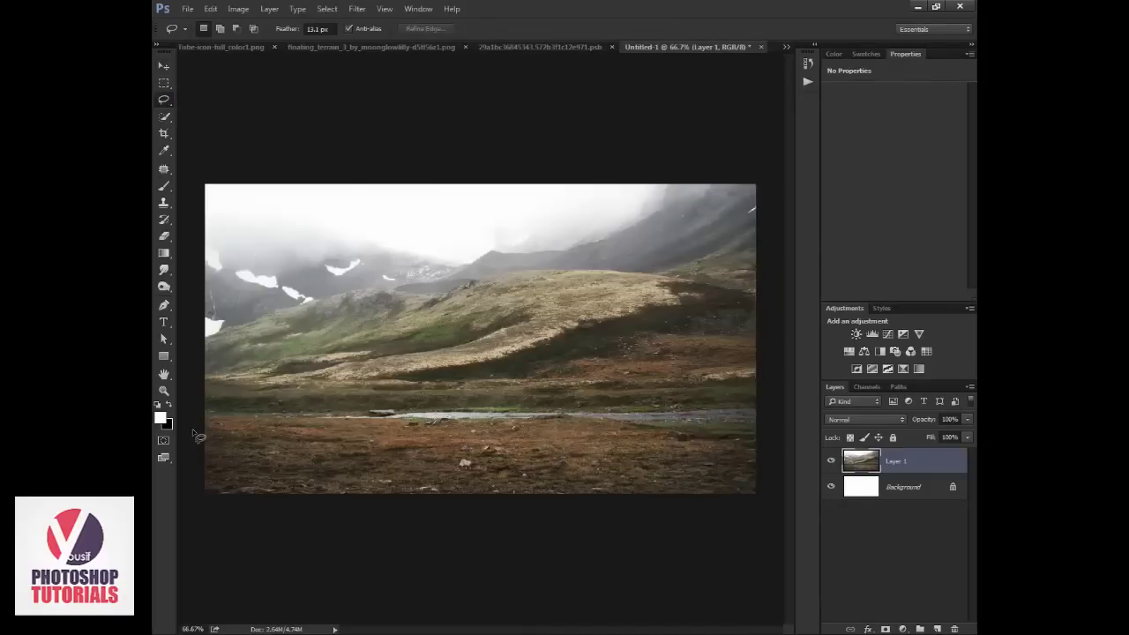
mouse_move(194, 432)
left_mouse_down()
mouse_move(736, 432)
mouse_move(768, 434)
mouse_move(774, 462)
mouse_move(711, 538)
mouse_move(189, 532)
left_mouse_up()
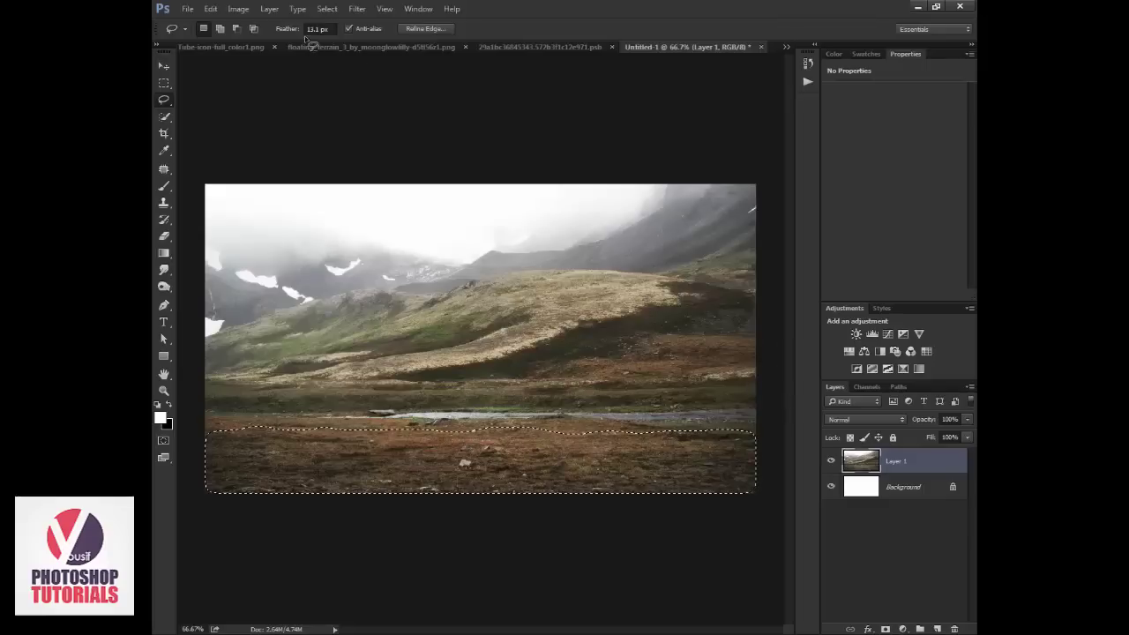
key("ctrl+d")
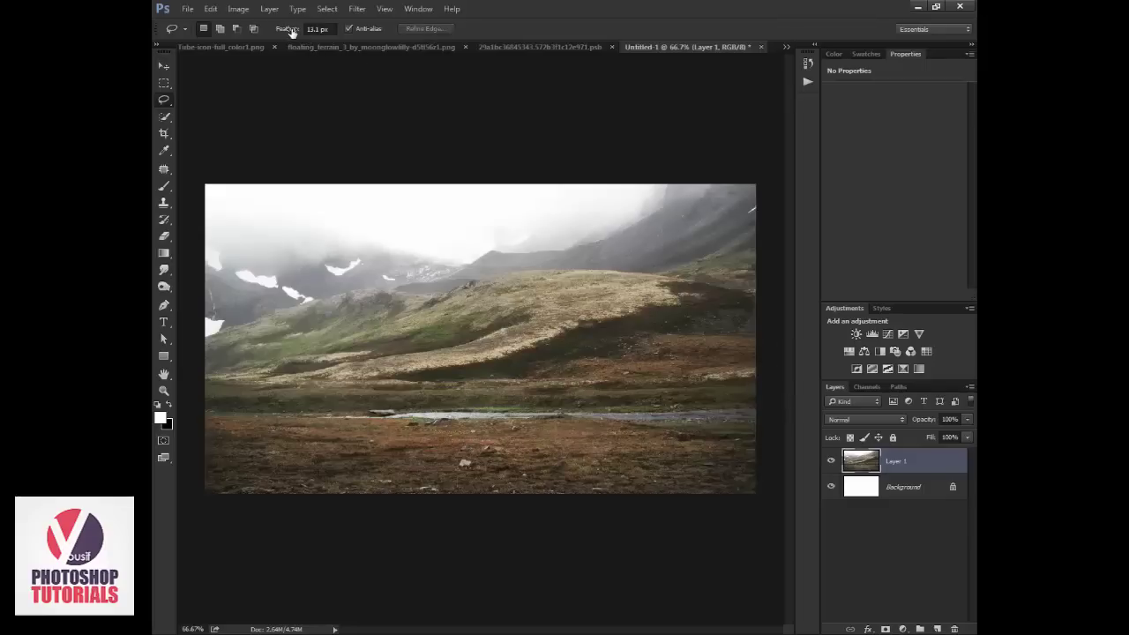
left_click_drag(292, 31, 176, 51)
mouse_move(201, 436)
left_mouse_down()
mouse_move(758, 441)
mouse_move(768, 466)
mouse_move(670, 555)
mouse_move(196, 584)
left_mouse_up()
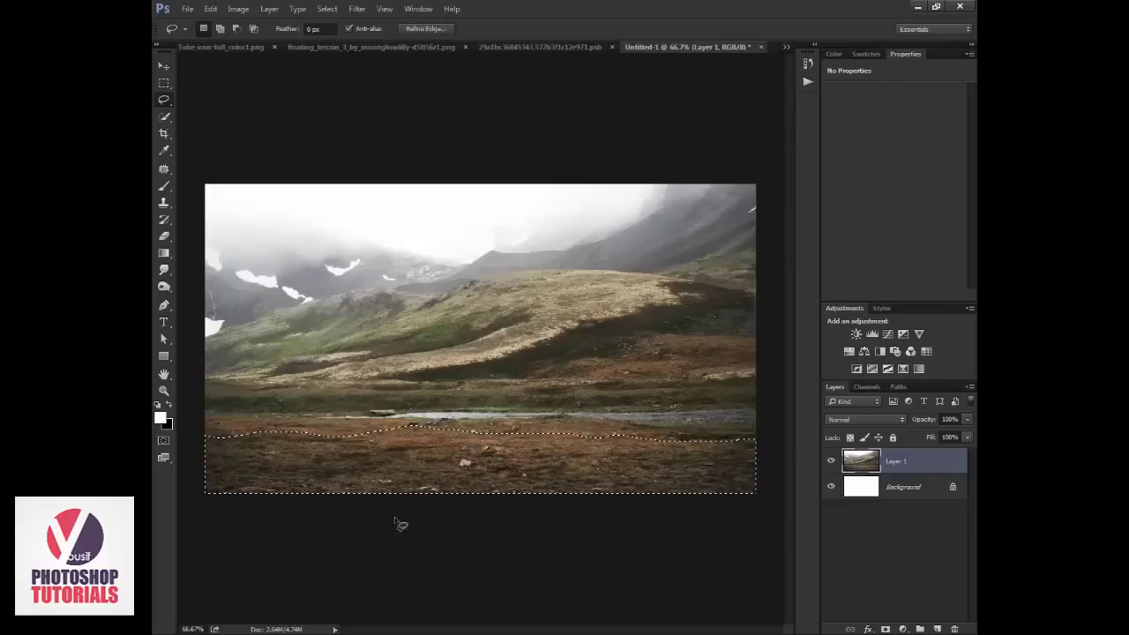
- Copy the selected ground to Layer 2 and delete the full landscape Layer 1
key("ctrl+j")
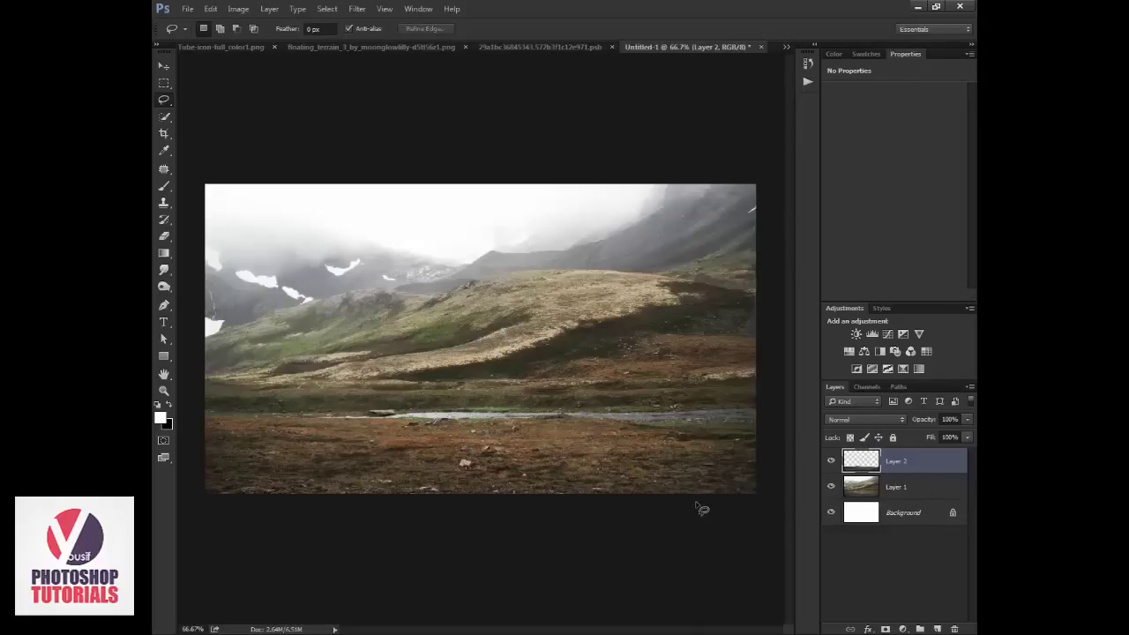
key("ctrl+z")
key("ctrl+z")
mouse_move(926, 490)
left_mouse_down()
mouse_move(954, 548)
mouse_move(953, 628)
left_mouse_up()
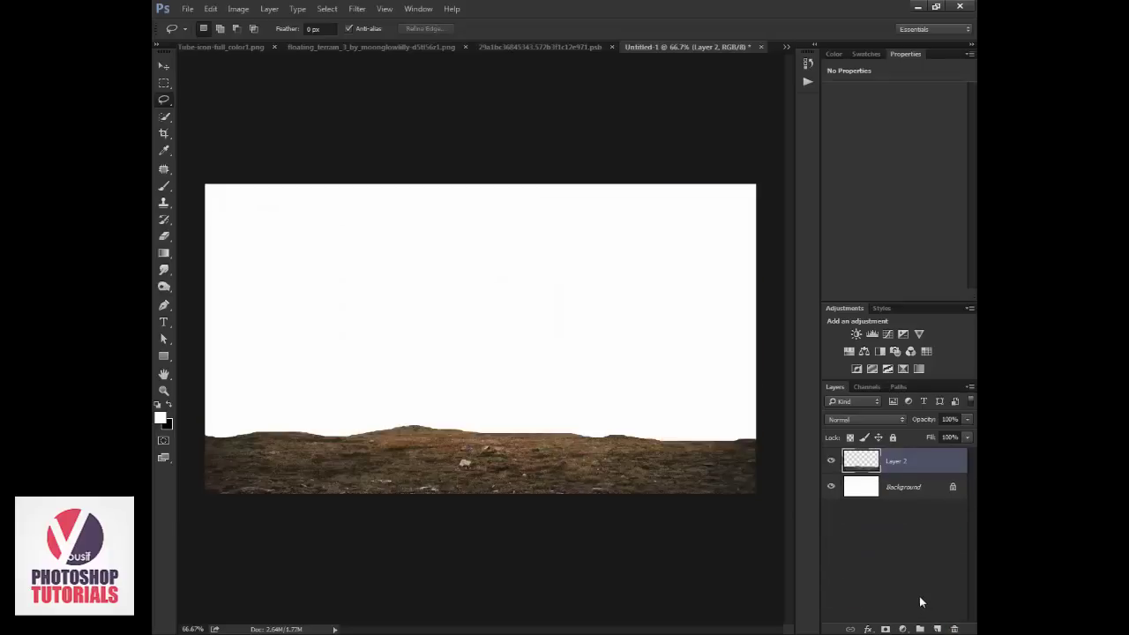
- Zoom in on the ground horizon and add a white layer mask to Layer 2
key("z")
left_click(479, 435)
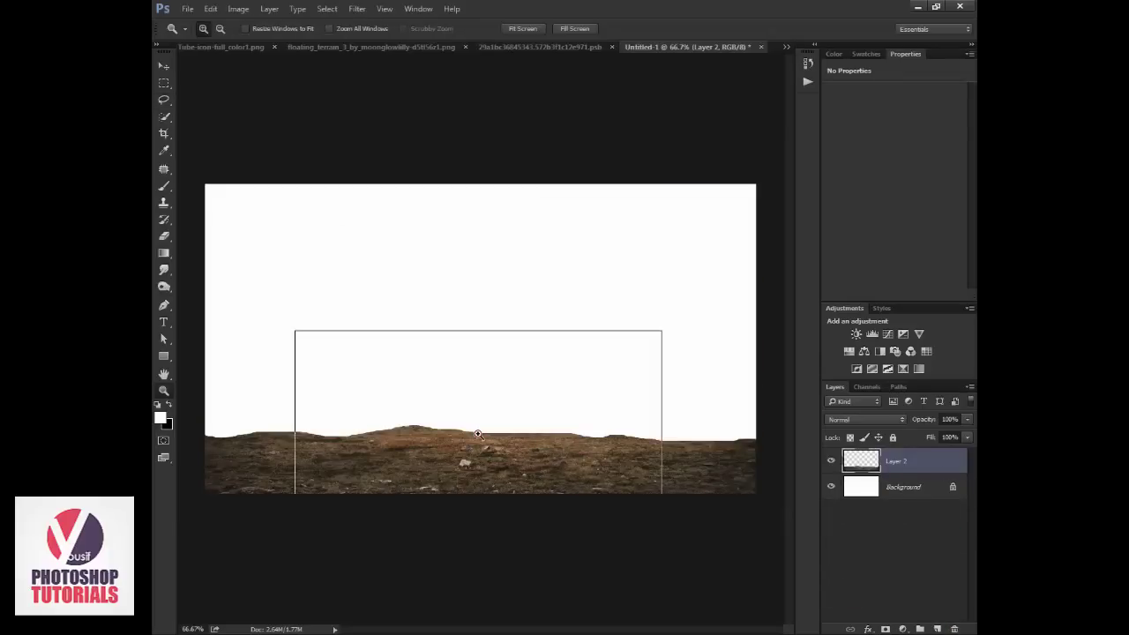
left_click_drag(296, 459, 441, 482)
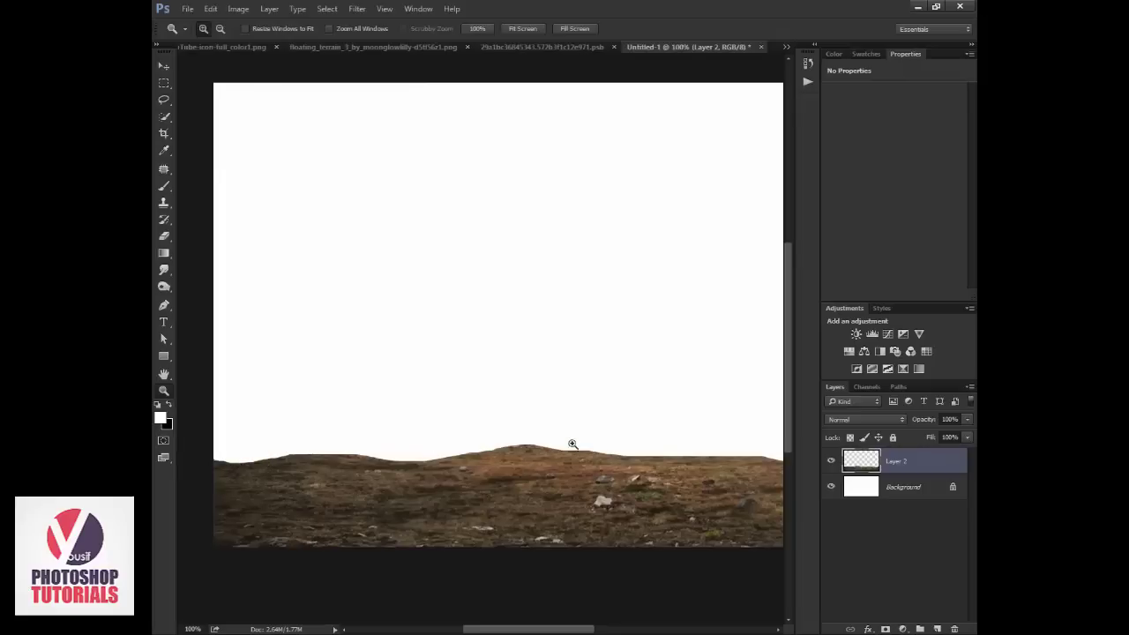
left_click_drag(691, 475, 480, 494)
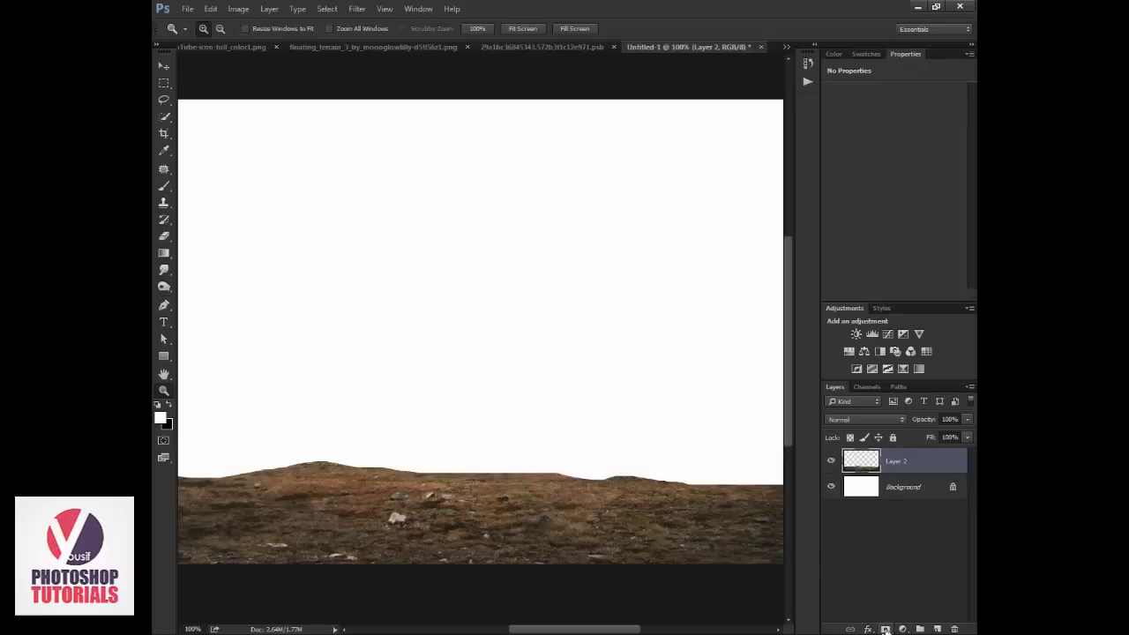
left_click(886, 629)
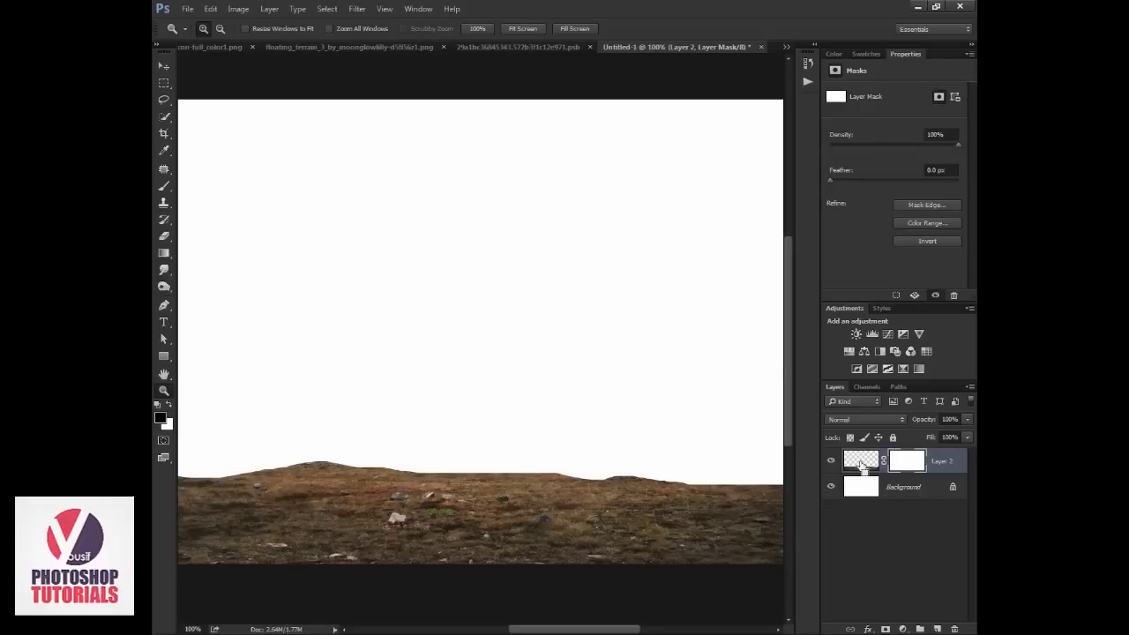
- Load Layer 2's pixels as a selection and feather it by a 10-pixel radius
left_click(862, 466, "ctrl")
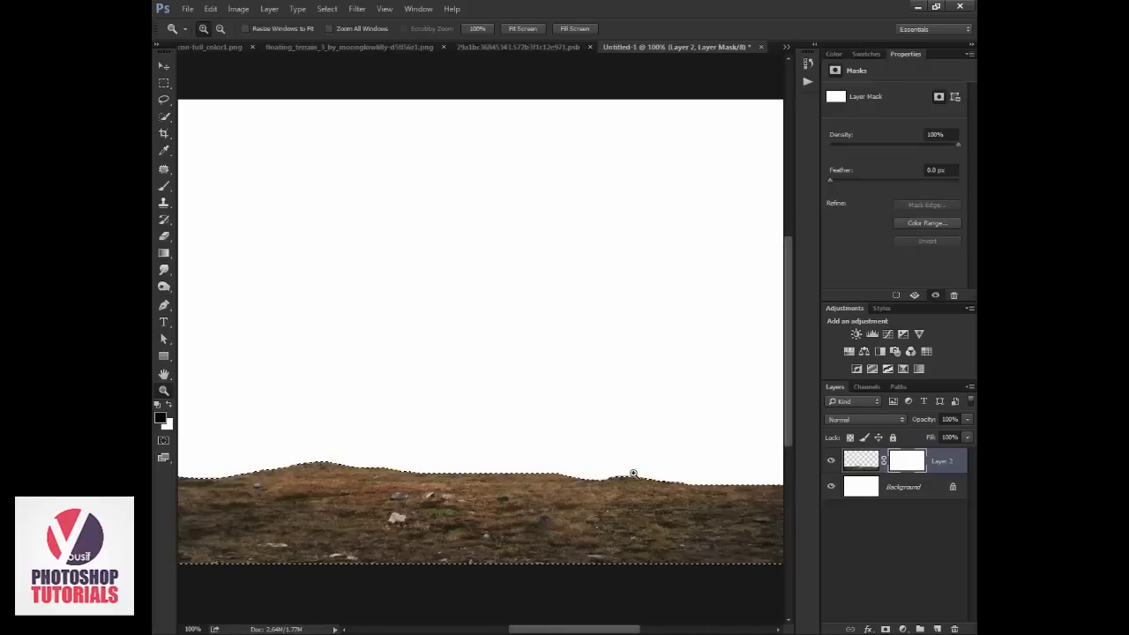
right_click(349, 212)
left_click(165, 83)
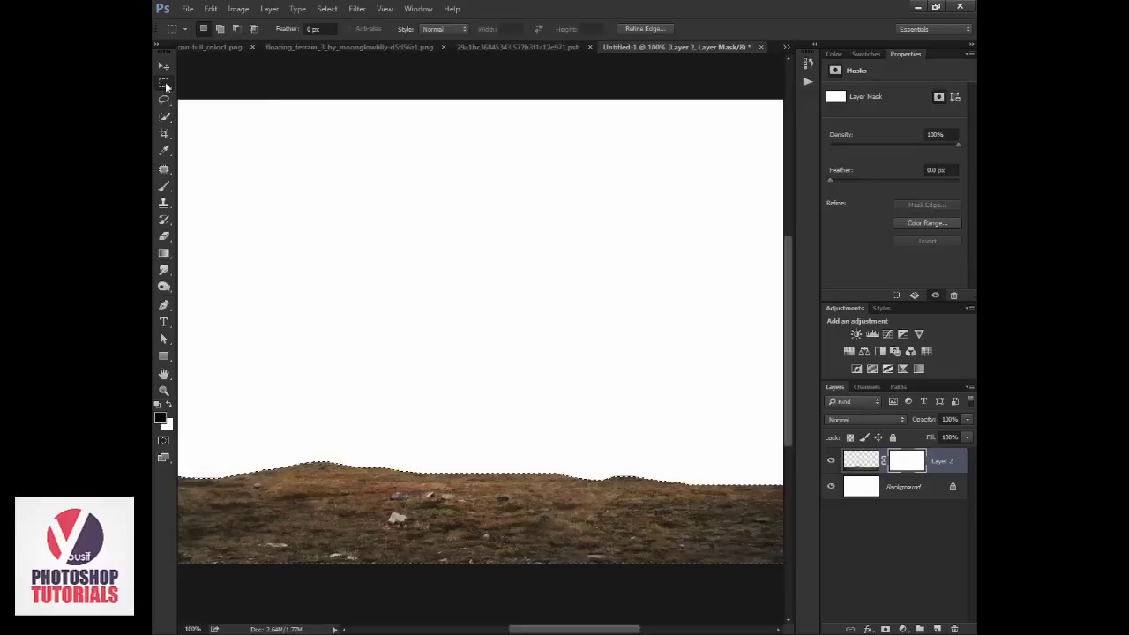
right_click(428, 207)
left_click(448, 237)
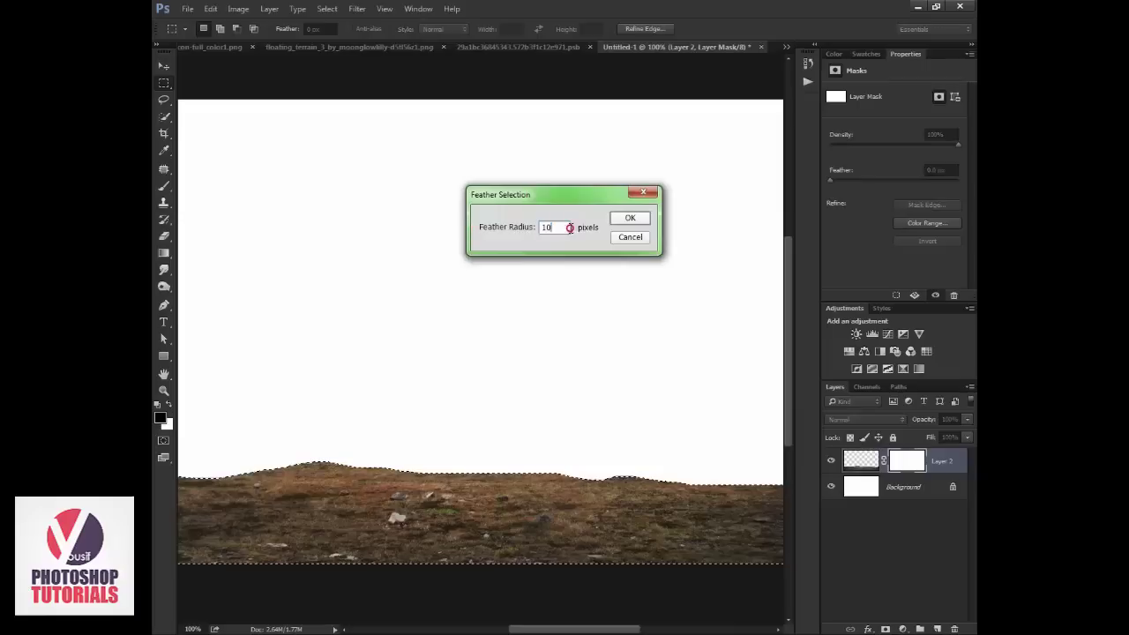
left_click(632, 220)
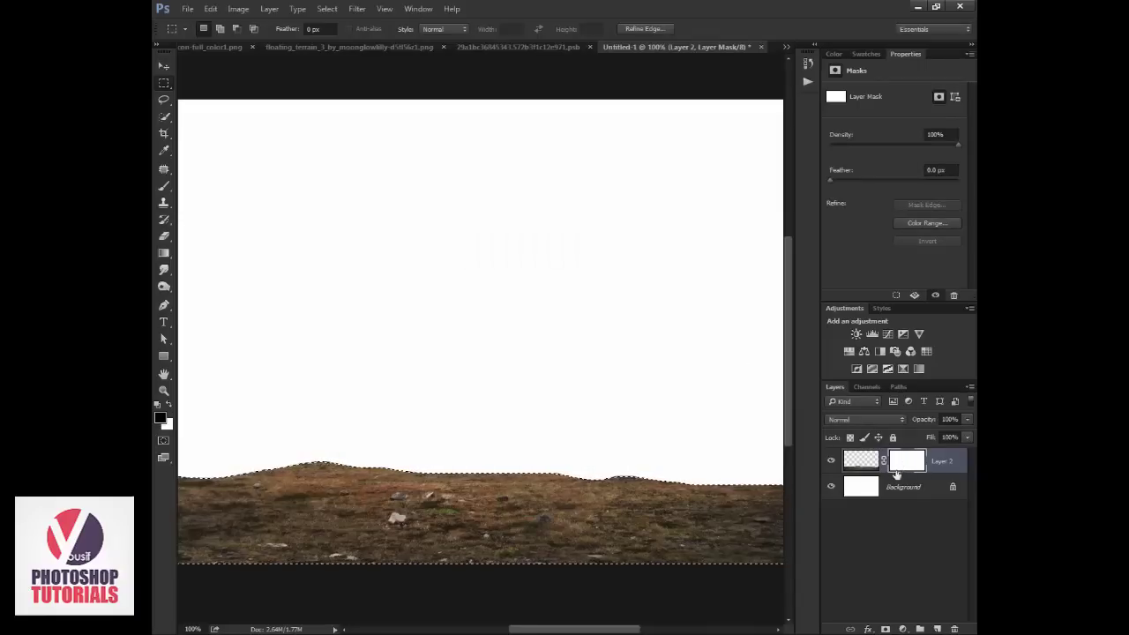
right_click(163, 185)
- Set up a smaller brush at 100% opacity and invert the selection to the sky
left_click(265, 184)
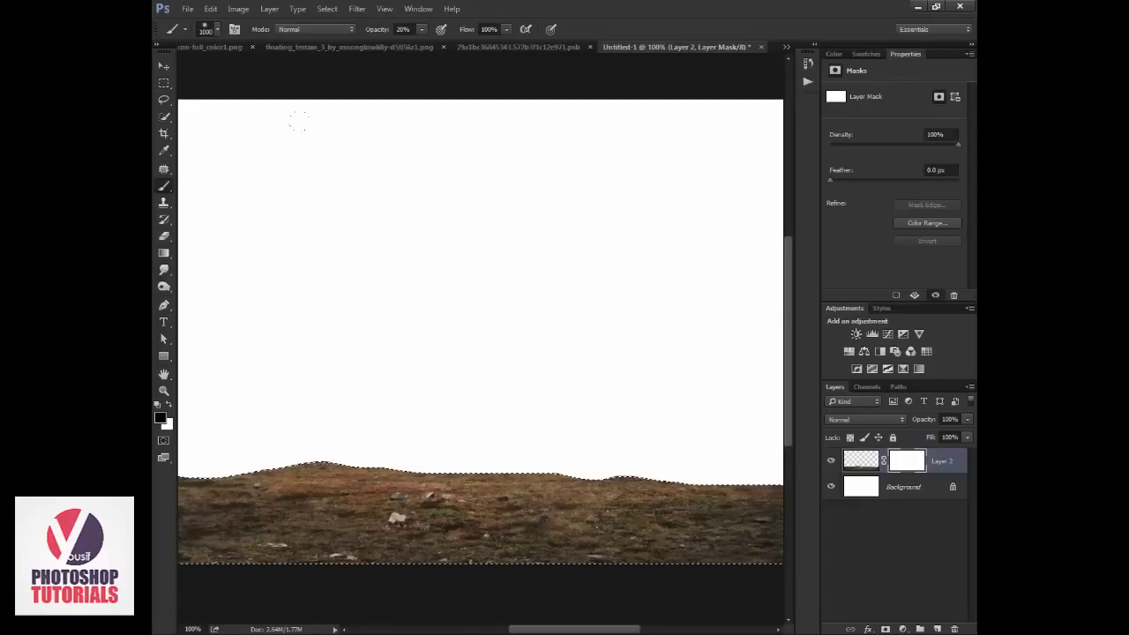
key("bracketleft")
key("bracketleft")
key("bracketleft")
key("0")
mouse_move(560, 456)
left_mouse_down()
mouse_move(370, 456)
mouse_move(180, 476)
left_mouse_up()
left_click_drag(509, 426, 680, 435)
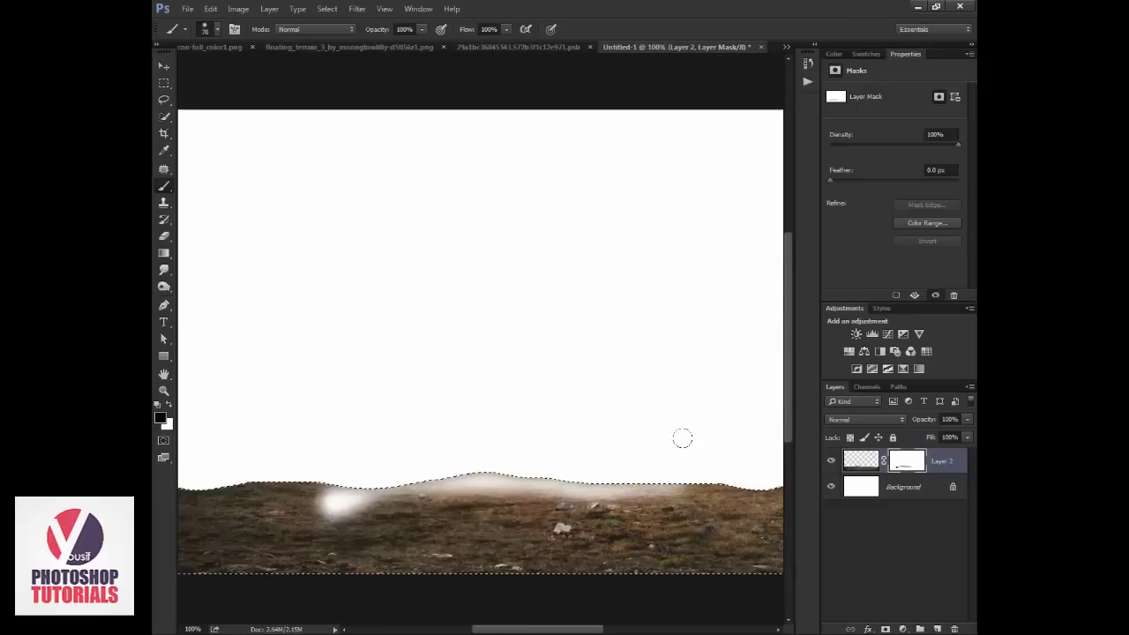
key("ctrl+z")
key("ctrl+shift+i")
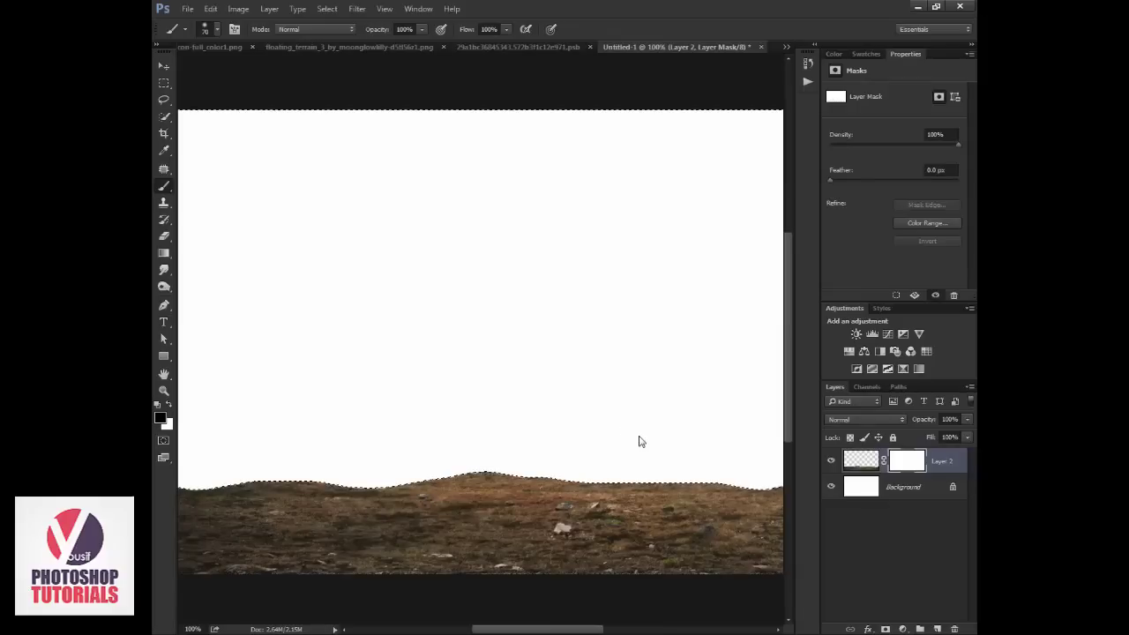
- Paint white on Layer 2's mask along the horizon, then deselect
scroll(527, 424, "down", 1, "alt")
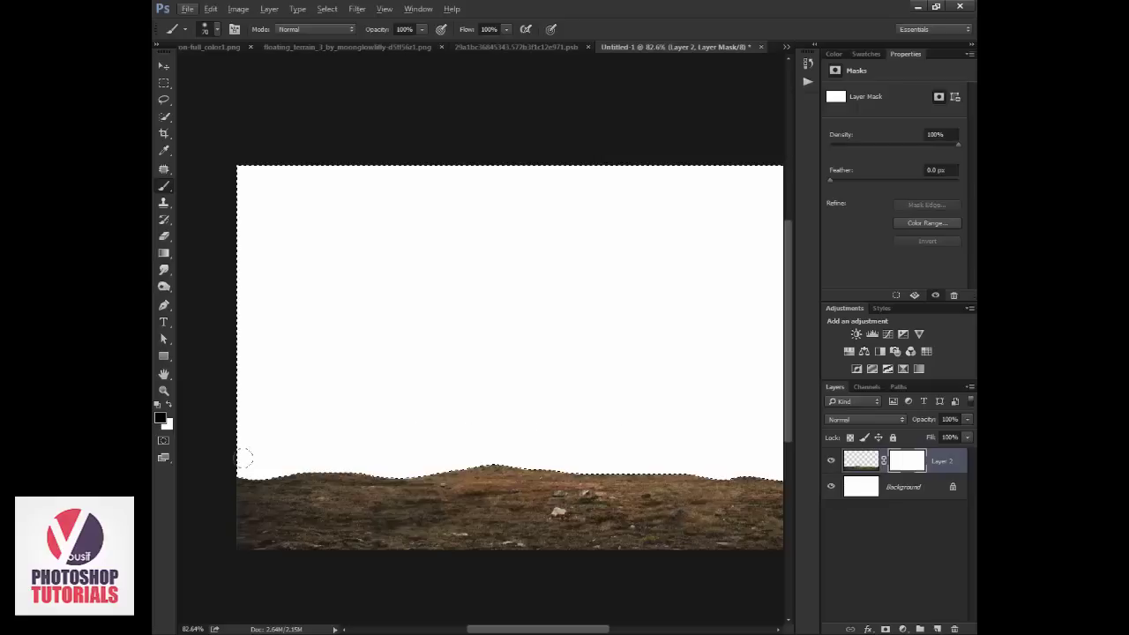
mouse_move(245, 457)
left_mouse_down()
mouse_move(579, 462)
mouse_move(521, 437)
left_mouse_up()
mouse_move(453, 436)
left_mouse_down()
mouse_move(655, 451)
mouse_move(805, 446)
left_mouse_up()
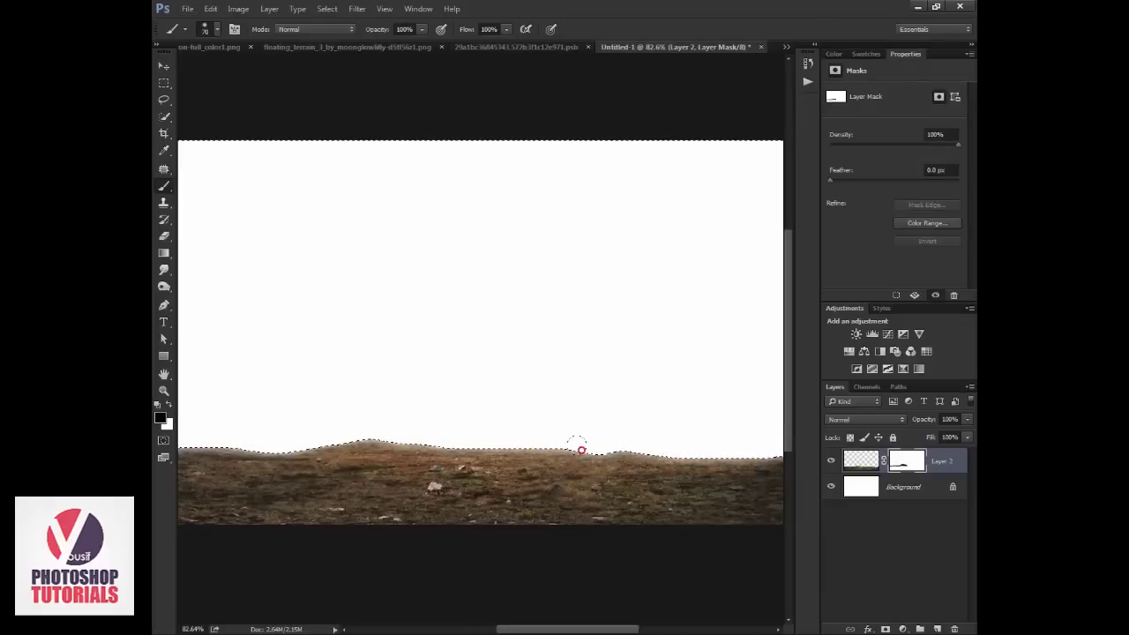
left_click_drag(477, 436, 156, 448)
left_click_drag(348, 458, 440, 459)
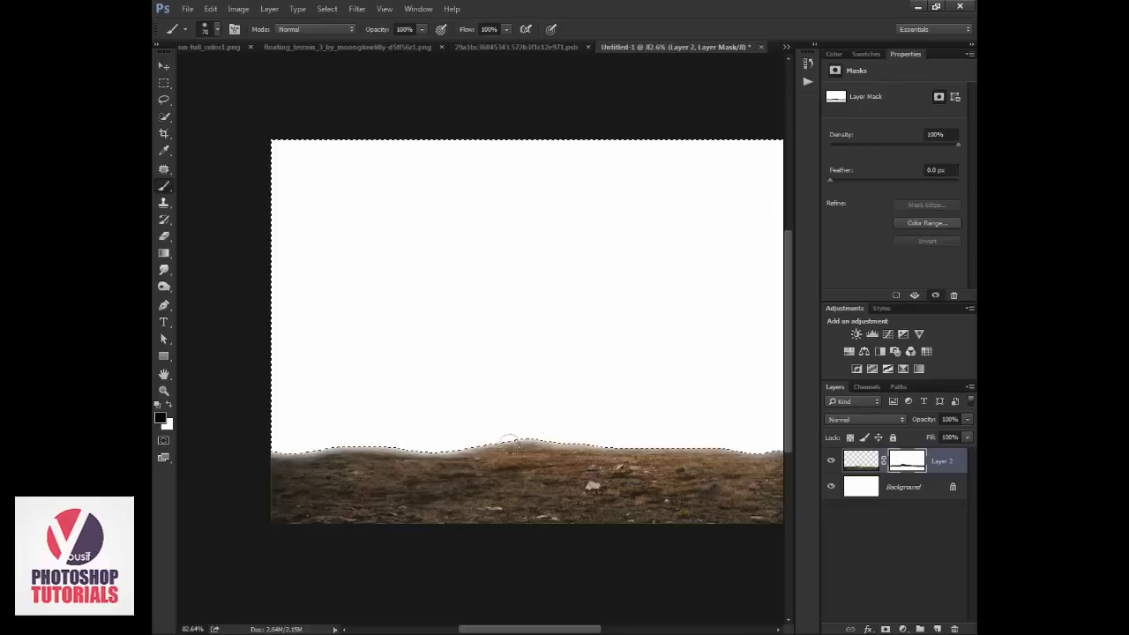
key("ctrl+d")
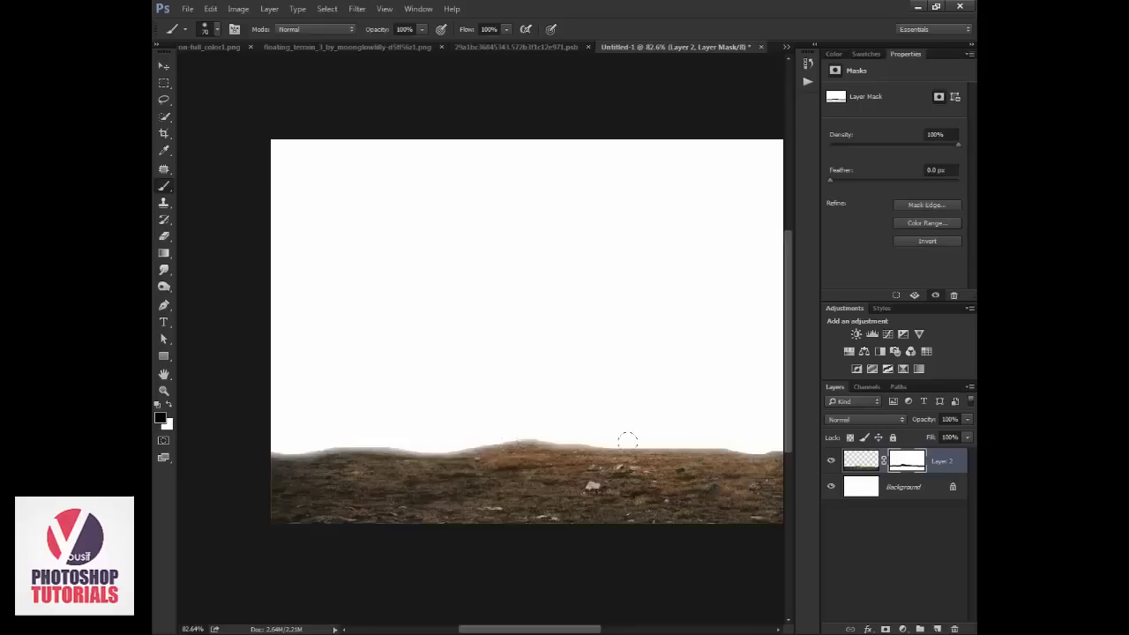
- Zoom in to inspect the softened horizon edge, then zoom back out
key("ctrl+1")
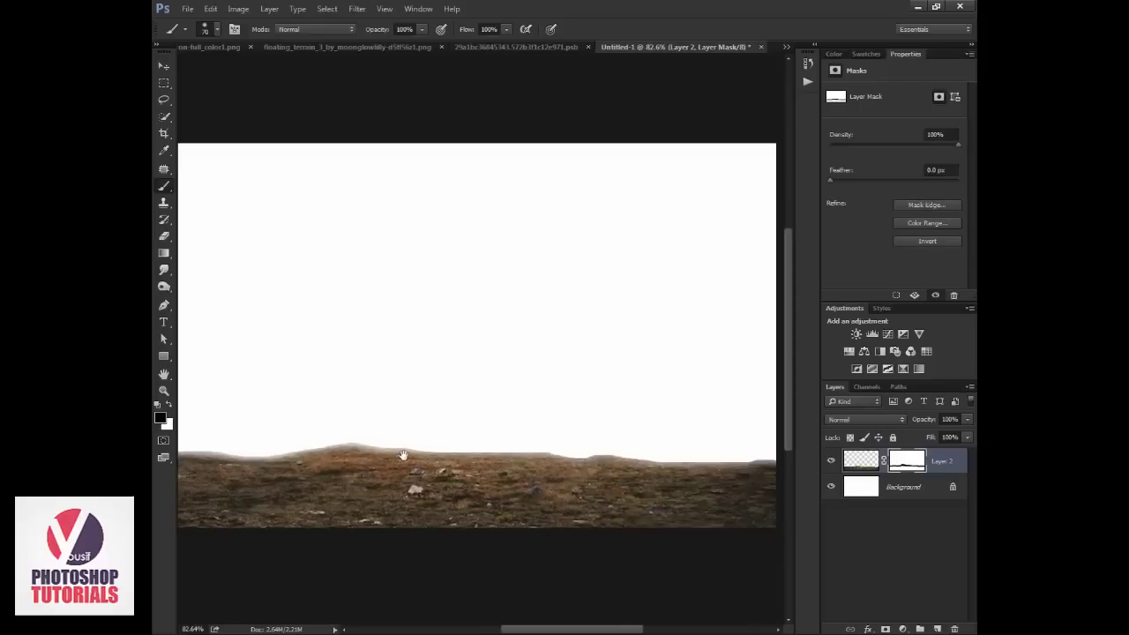
key("z")
left_click(494, 450)
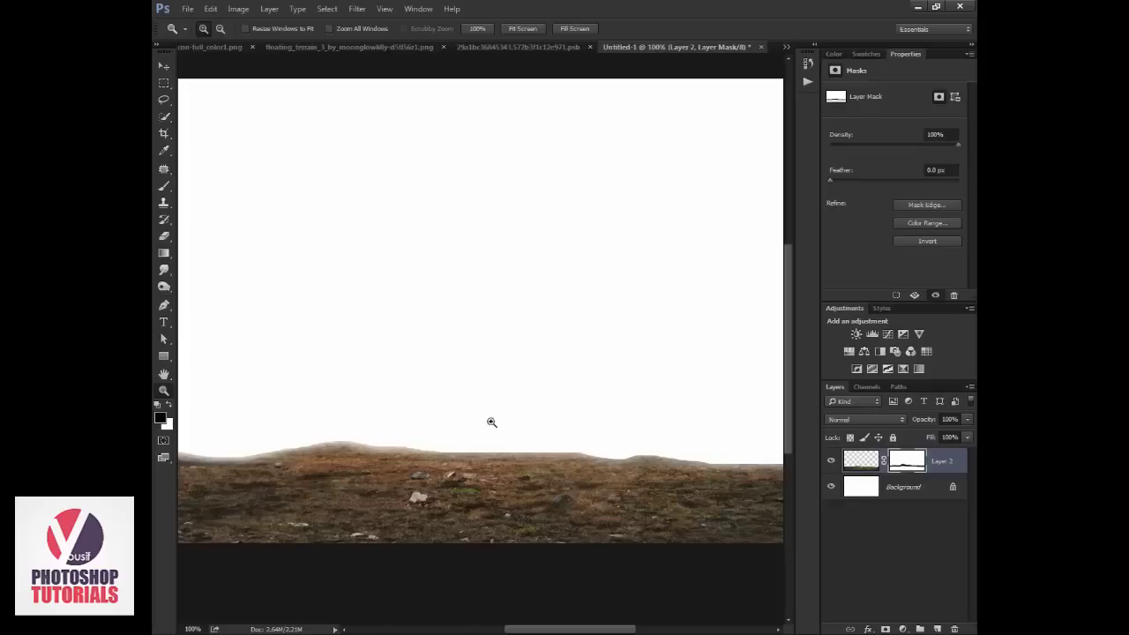
left_click(427, 285, "alt")
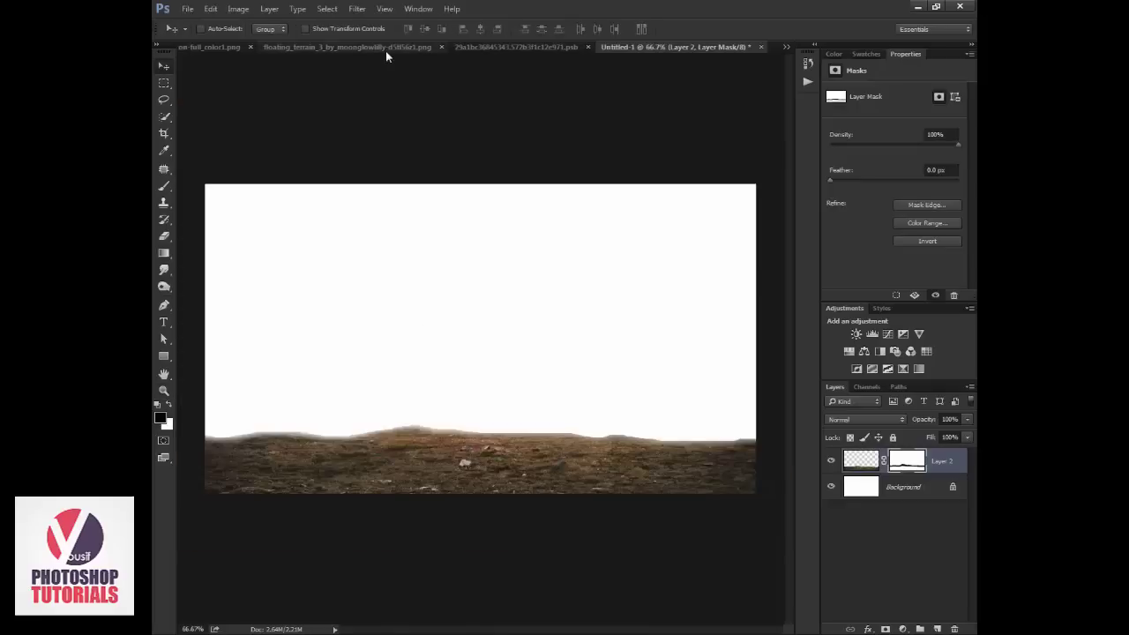
- Drag the man from Layer 11.psb into Untitled-1 as Layer 3
key("v")
left_click(787, 47)
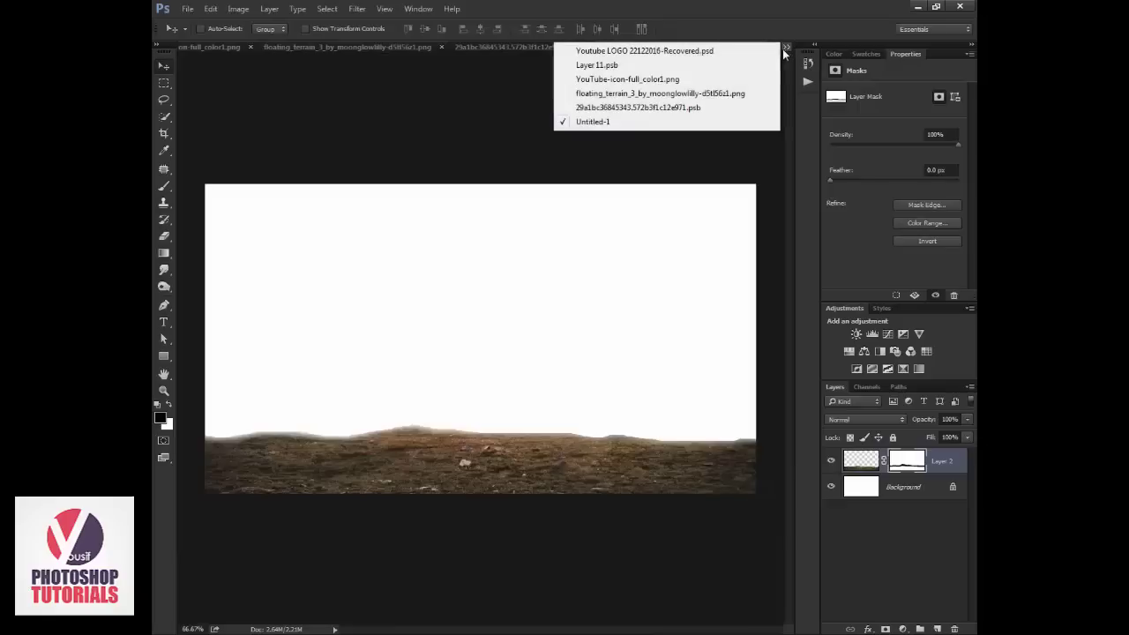
left_click(611, 70)
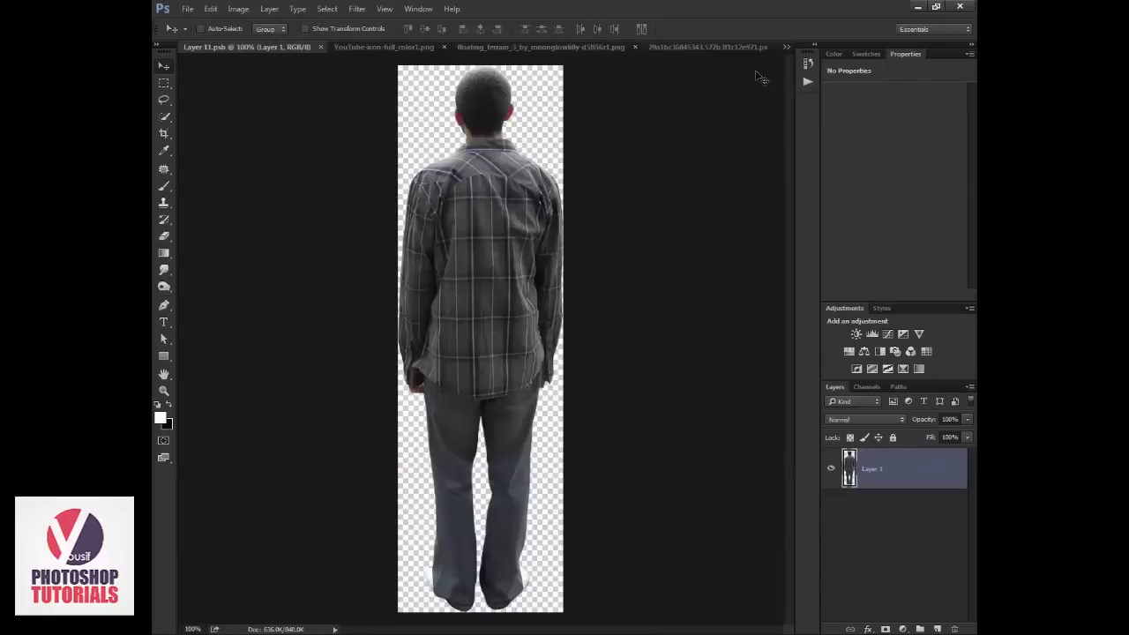
left_click(788, 48)
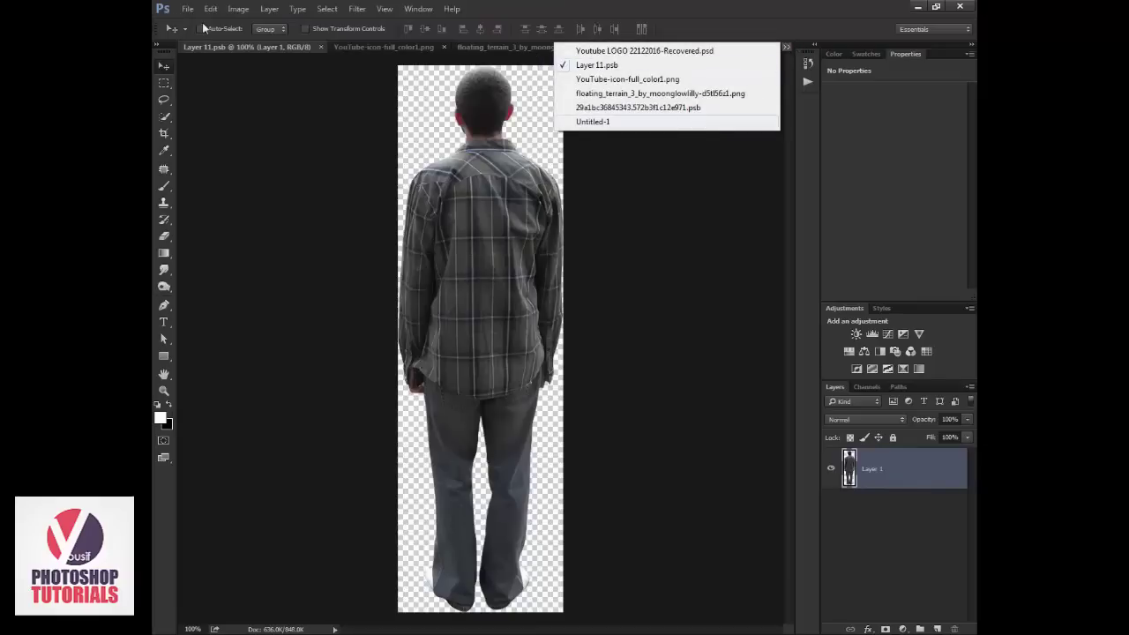
left_click_drag(208, 49, 340, 310)
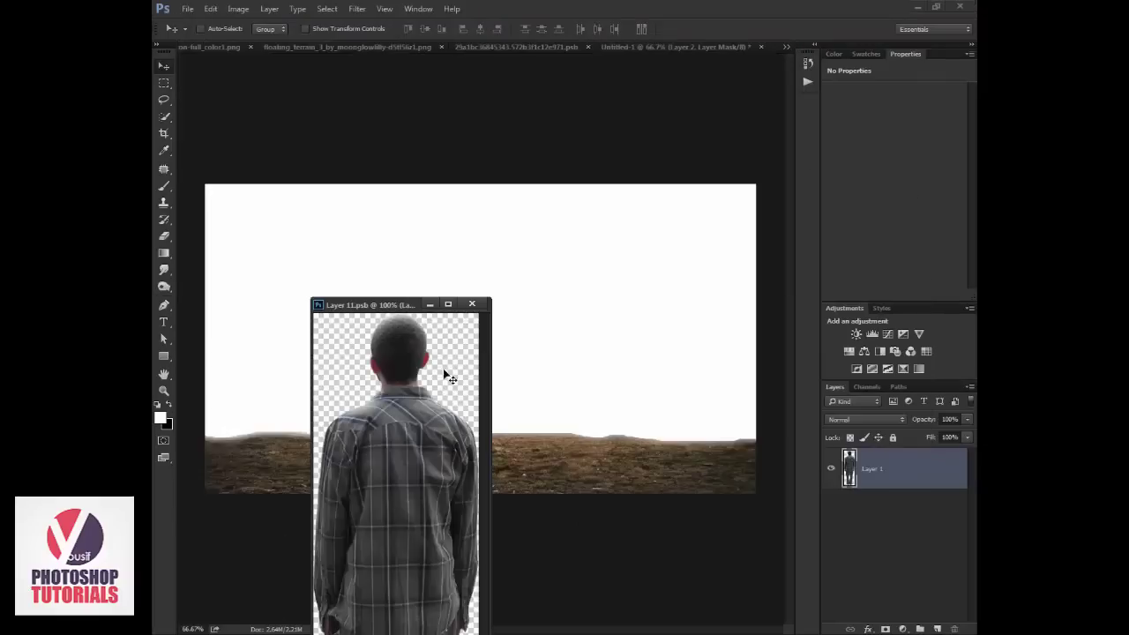
left_click_drag(443, 373, 534, 255)
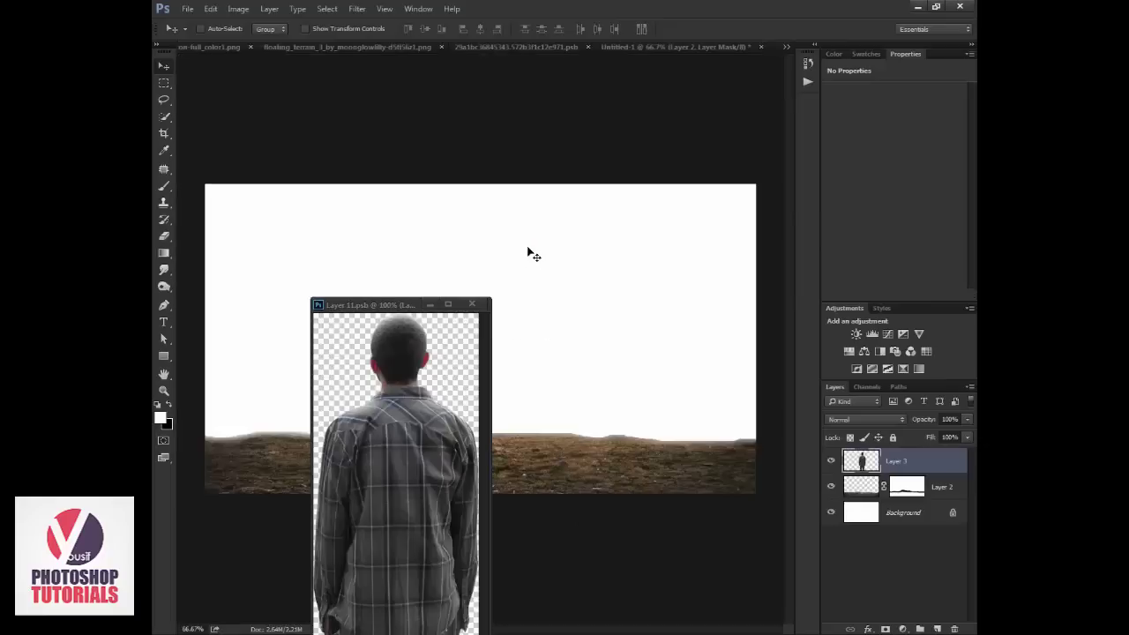
left_click(429, 304)
- Move the man up onto the ground, trying a resize and cancelling it
left_click_drag(465, 323, 461, 257)
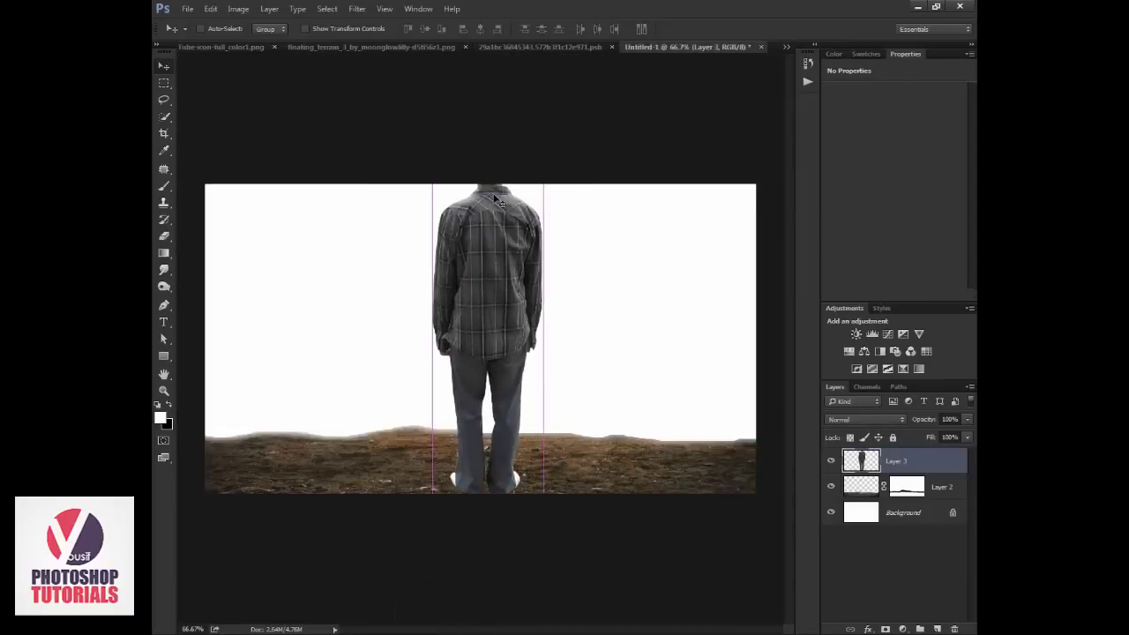
key("ctrl+t")
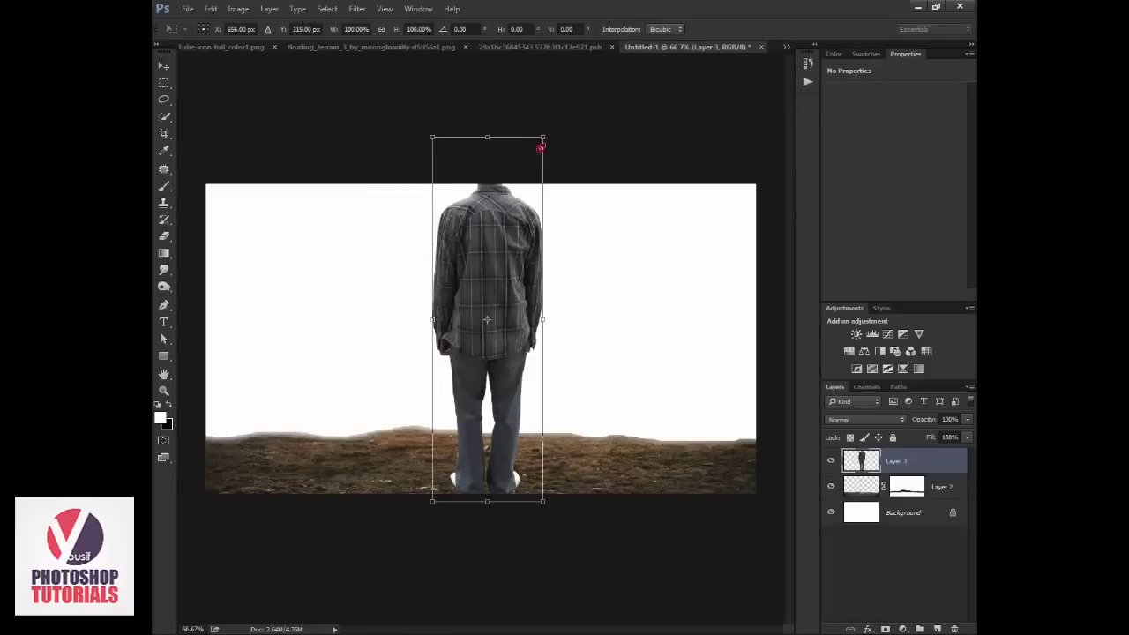
left_click_drag(540, 147, 514, 212)
key("Escape")
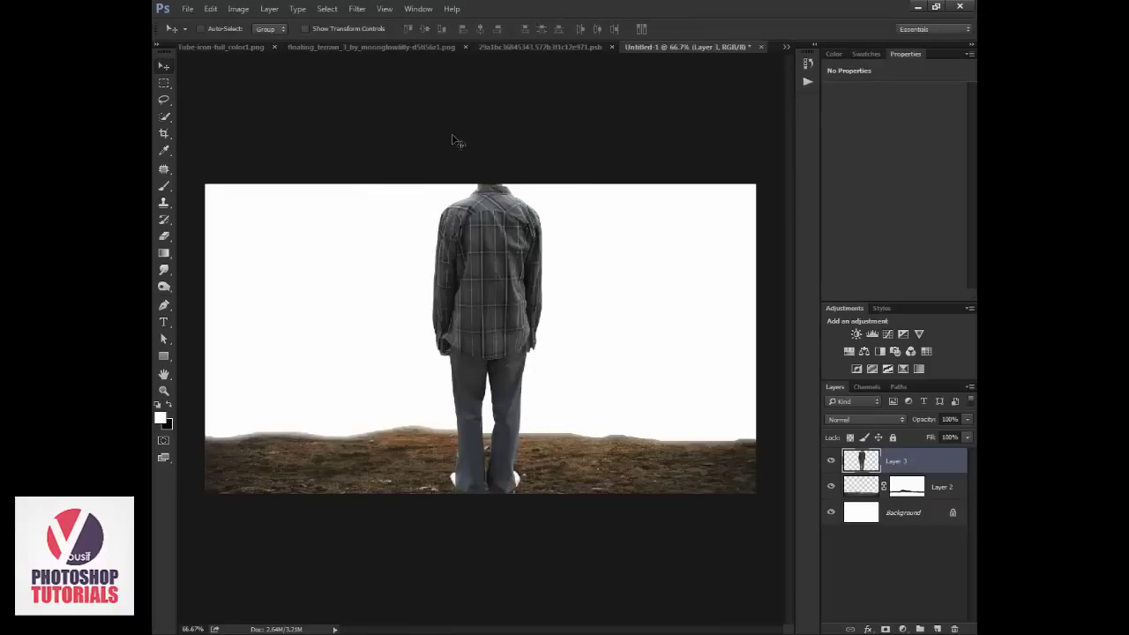
- Convert the man to a smart object and drop him into the composition again
left_click(357, 9)
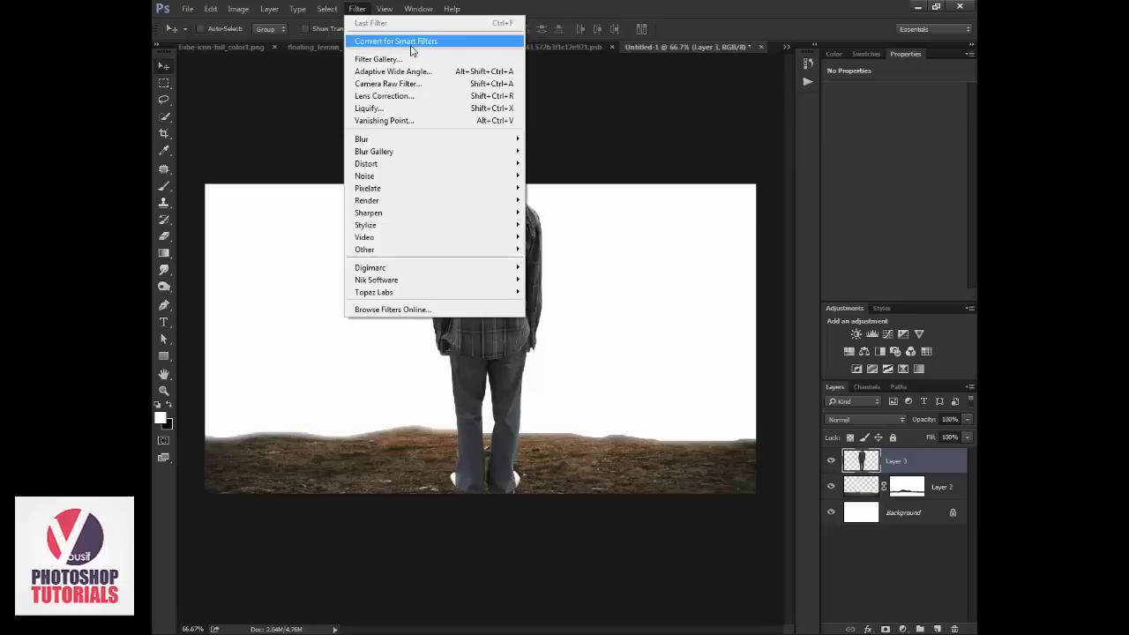
left_click(410, 44)
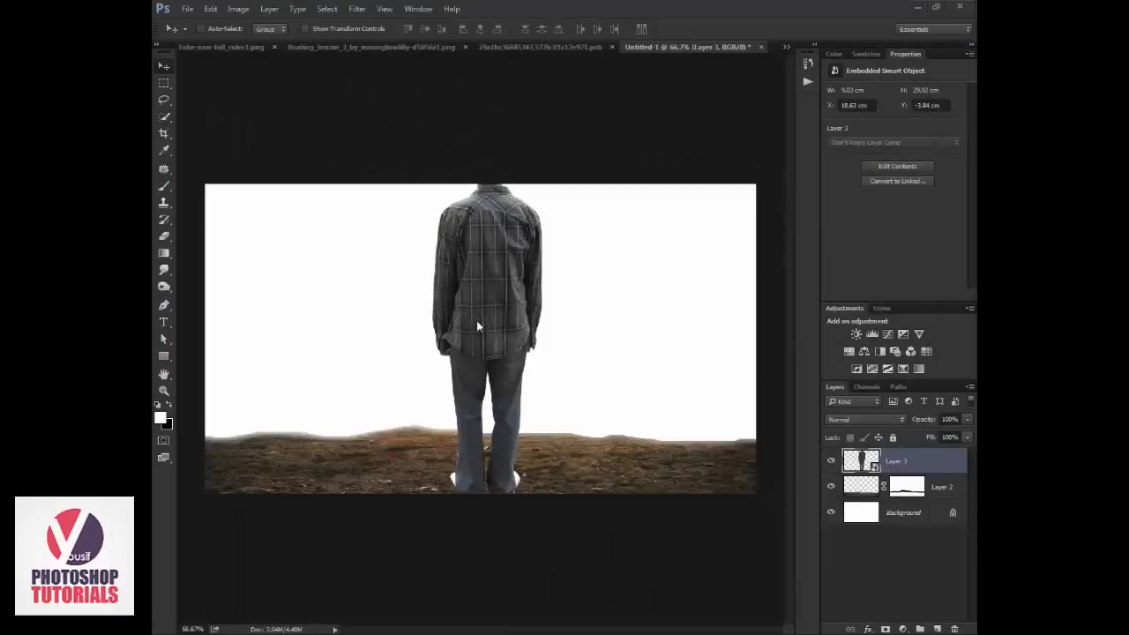
left_click(519, 565)
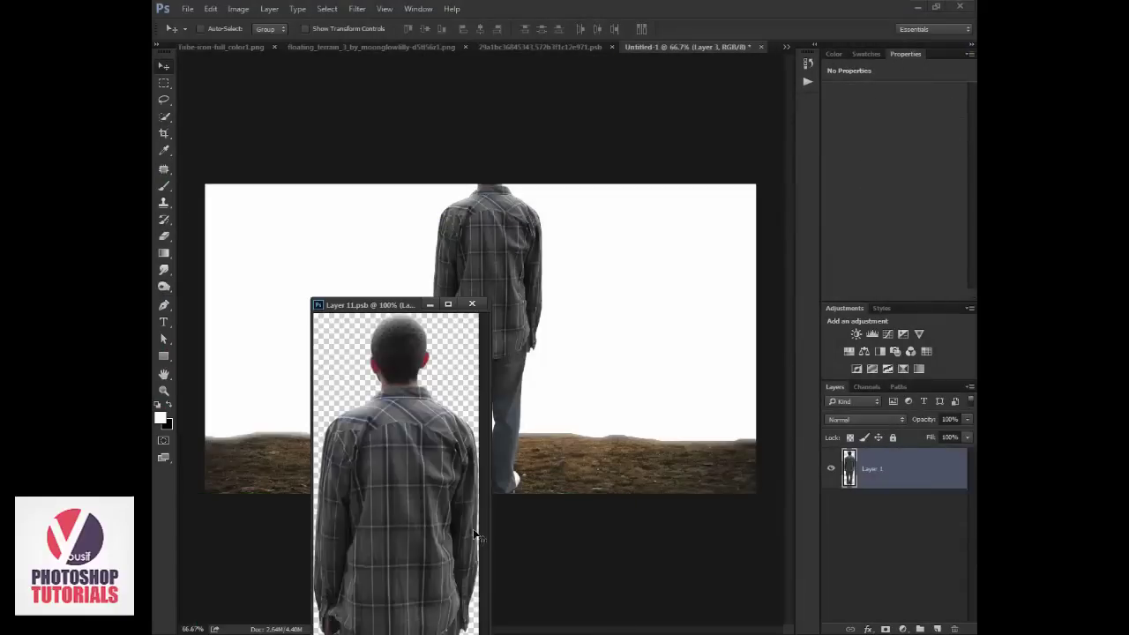
left_click_drag(474, 319, 483, 341)
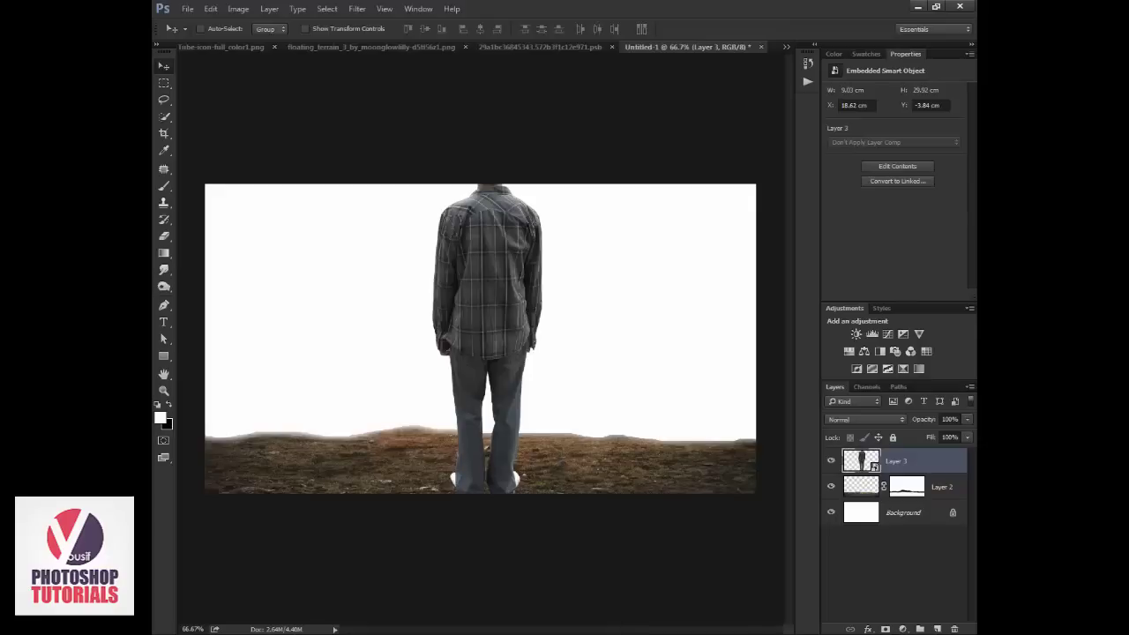
- Scale the man to about 59%, move him onto the ground, then shrink slightly more
key("ctrl+t")
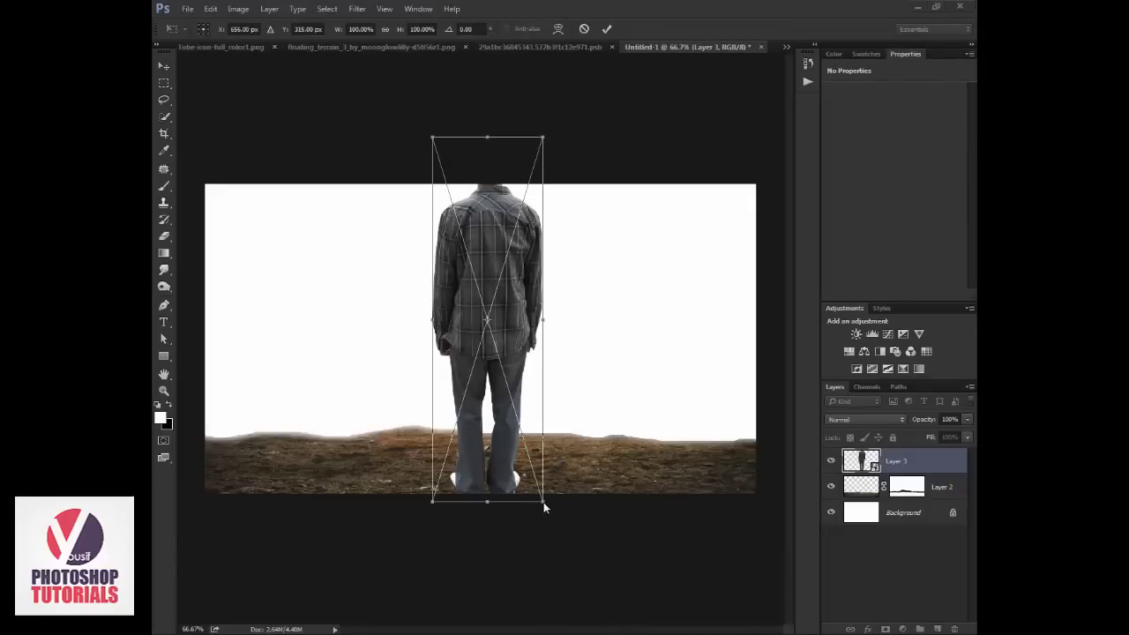
left_click_drag(543, 505, 491, 427)
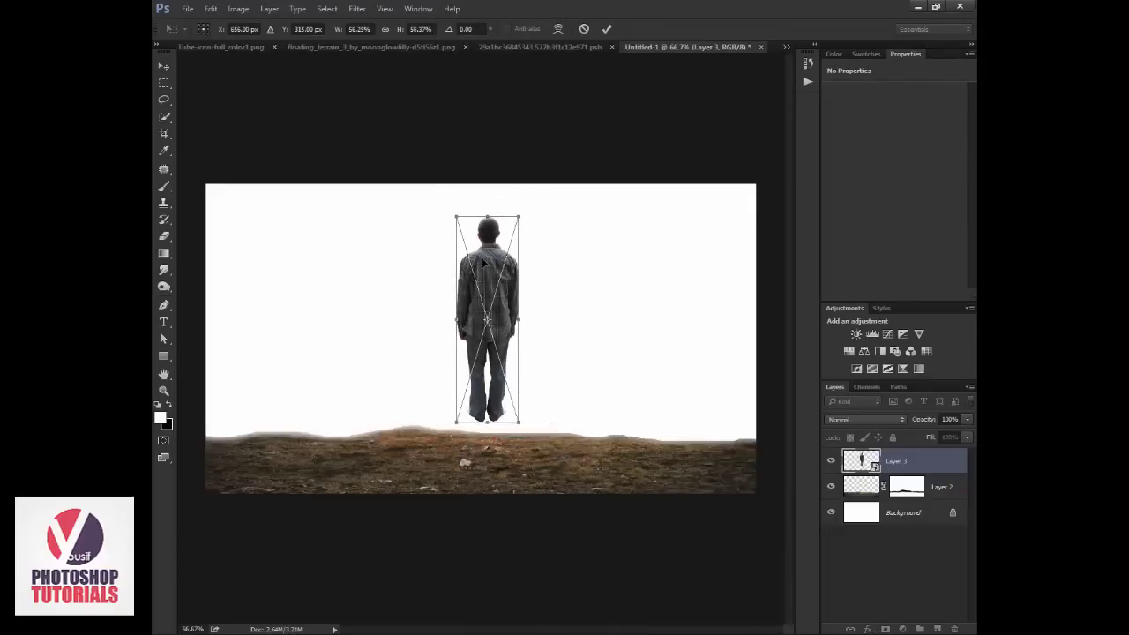
left_click_drag(483, 263, 483, 314)
key("Return")
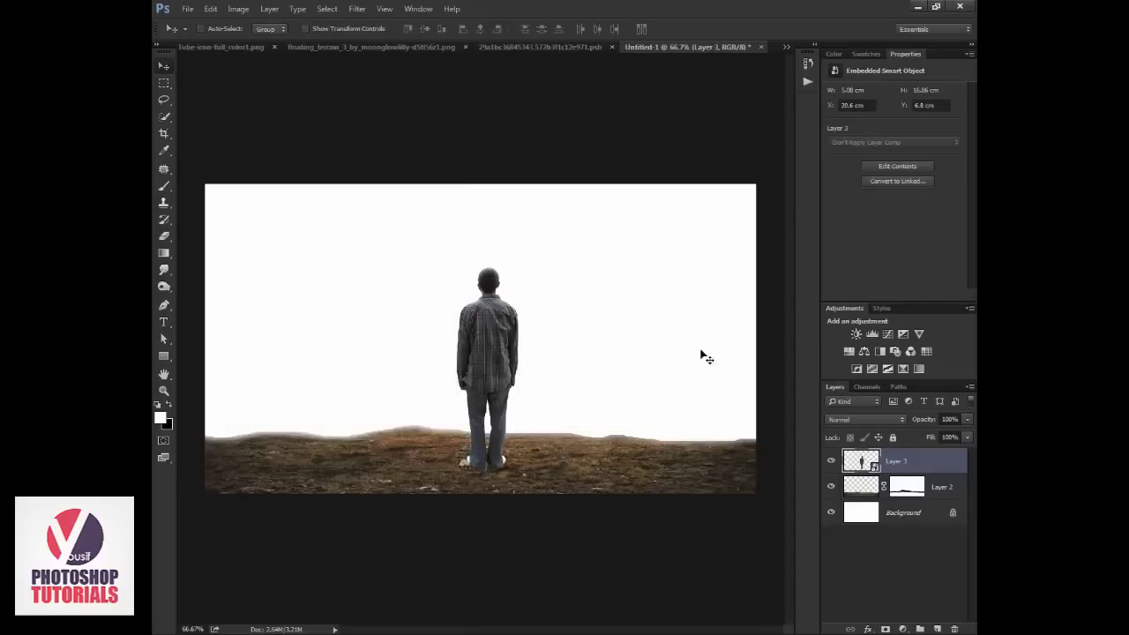
key("ctrl+t")
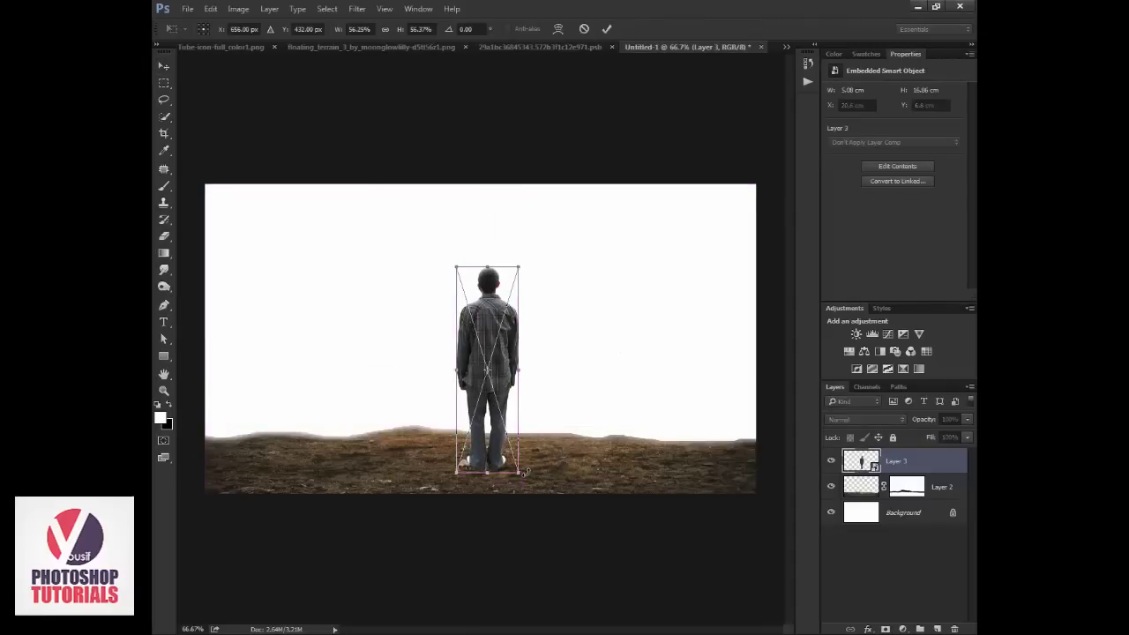
left_click_drag(523, 472, 508, 448)
key("Return")
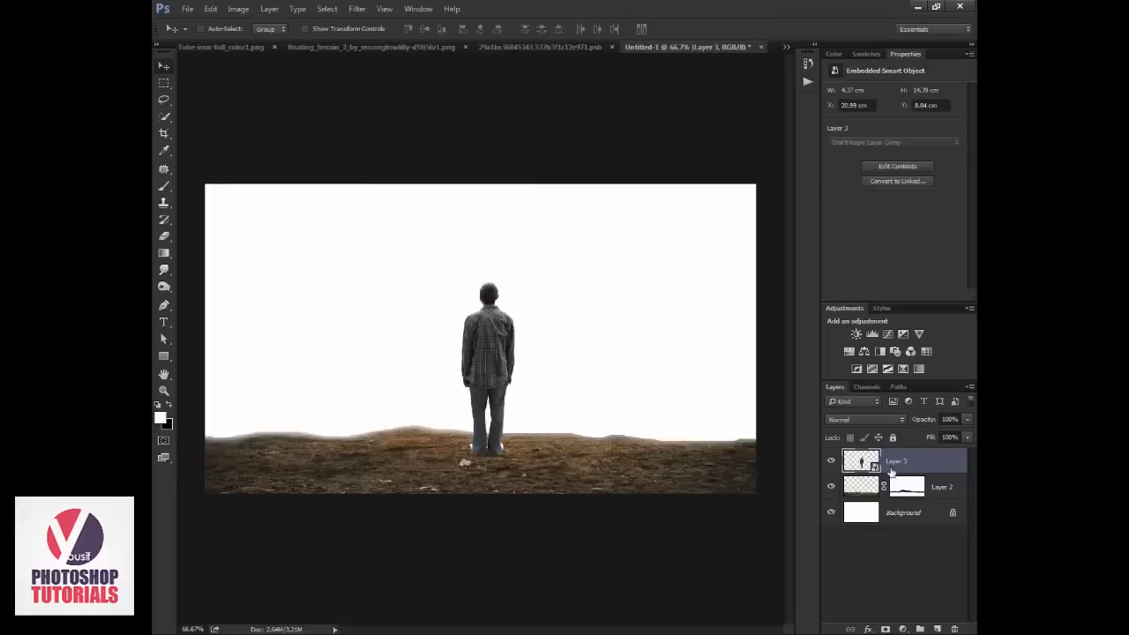
- Align the man's horizontal centre with the Background, then zoom in and reselect layers
left_click(903, 513, "shift")
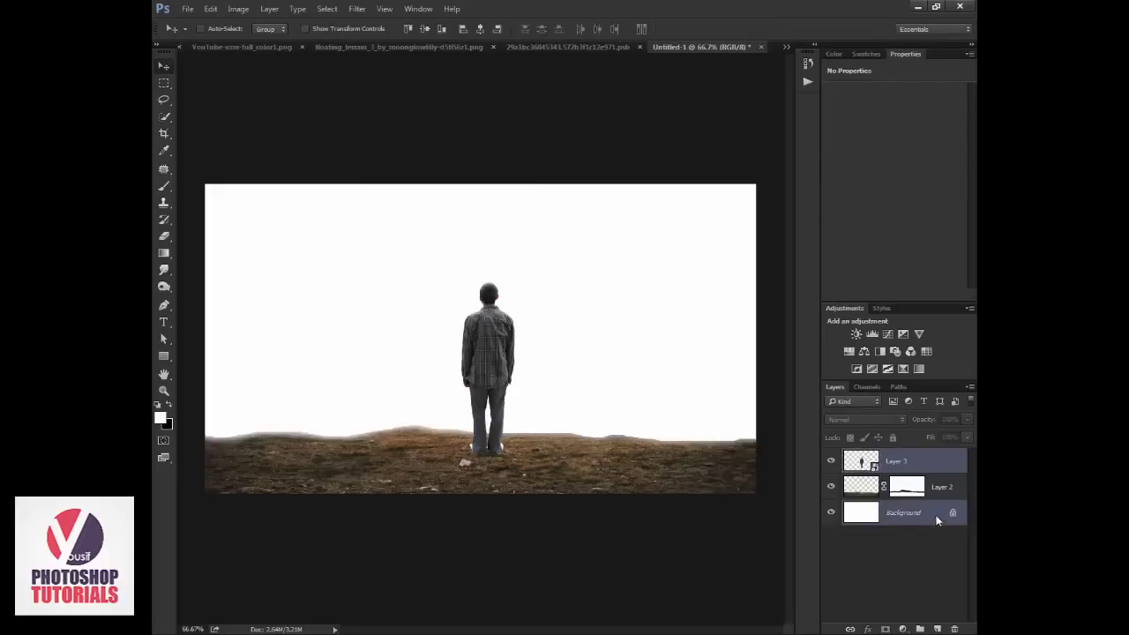
left_click(481, 30)
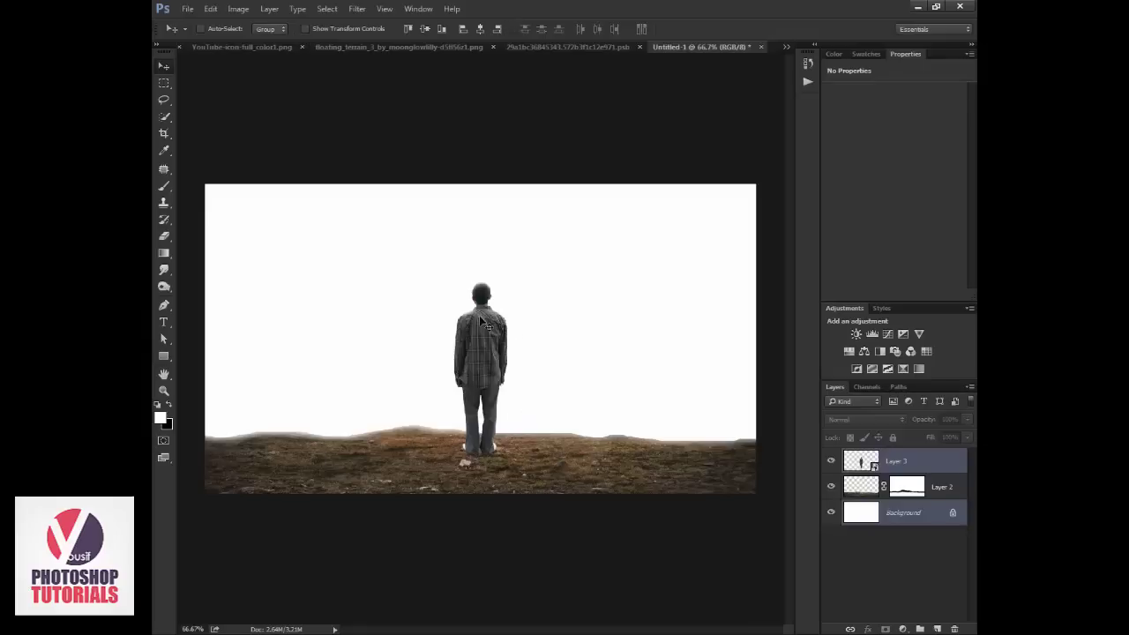
key("z")
key("ctrl+plus")
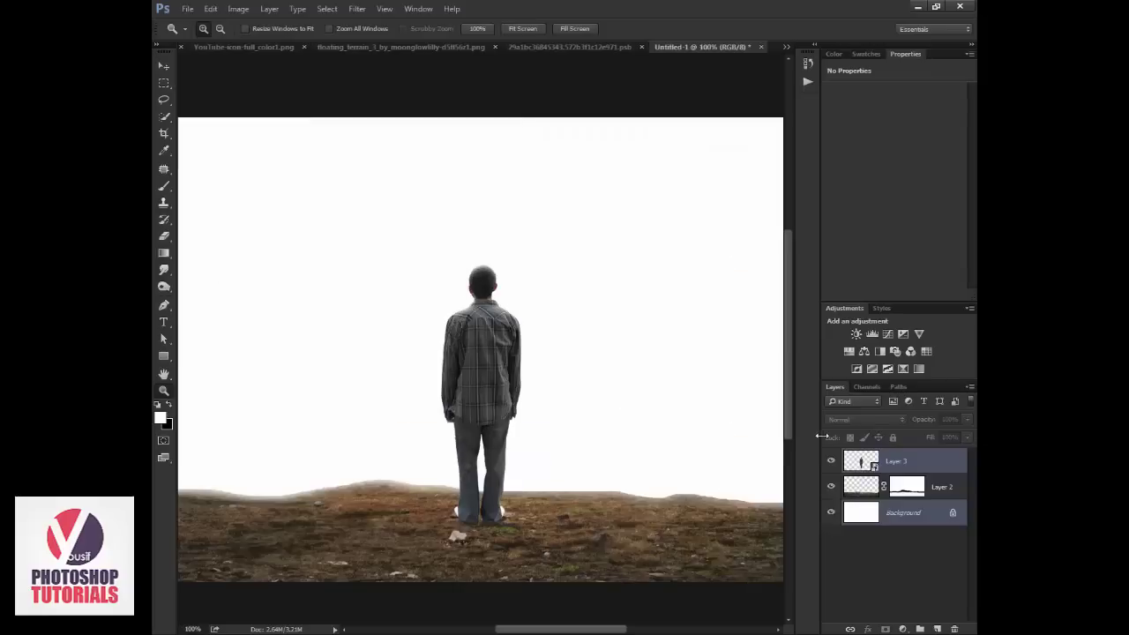
left_click(860, 458)
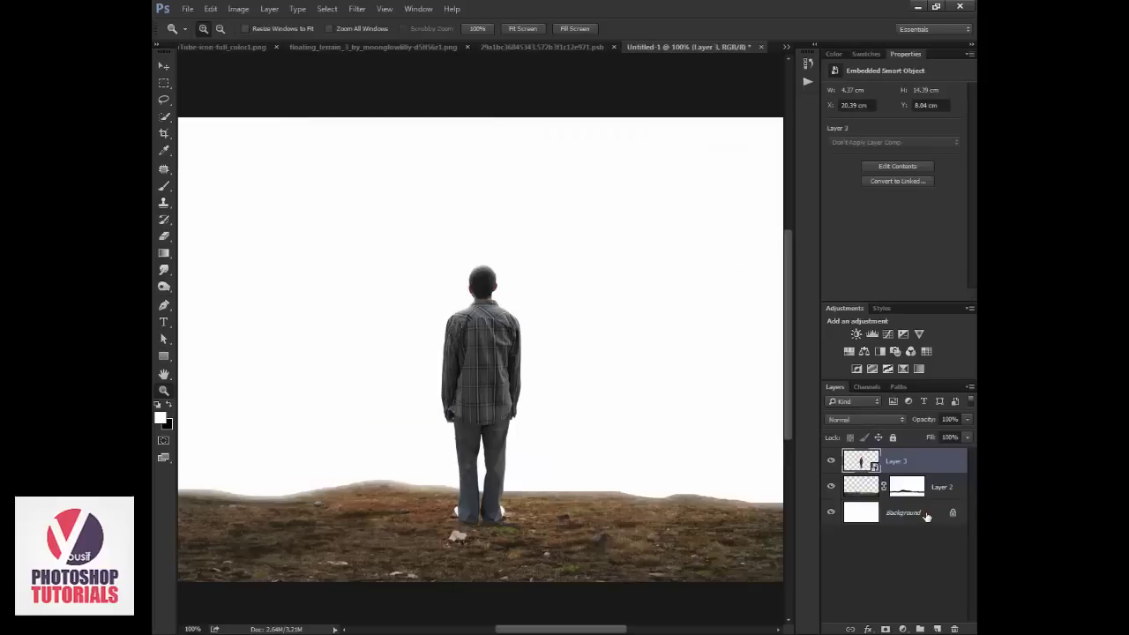
left_click(915, 514)
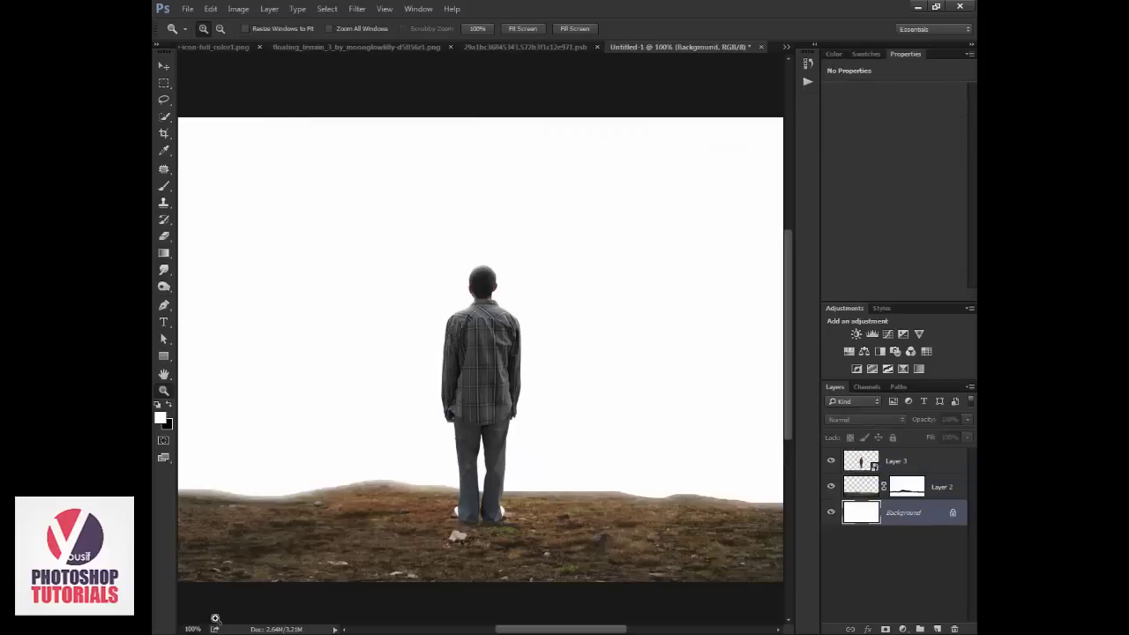
- Find the teal landscape document 29a1bc.psb and float it in its own window
left_click(234, 46)
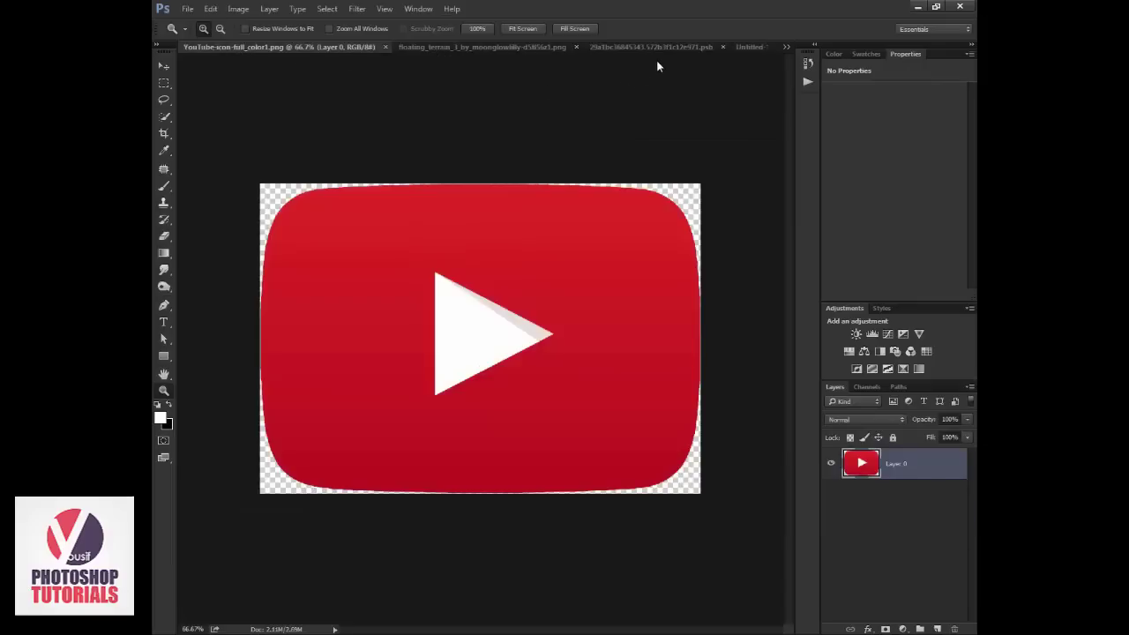
key("ctrl+Tab")
left_click(703, 47)
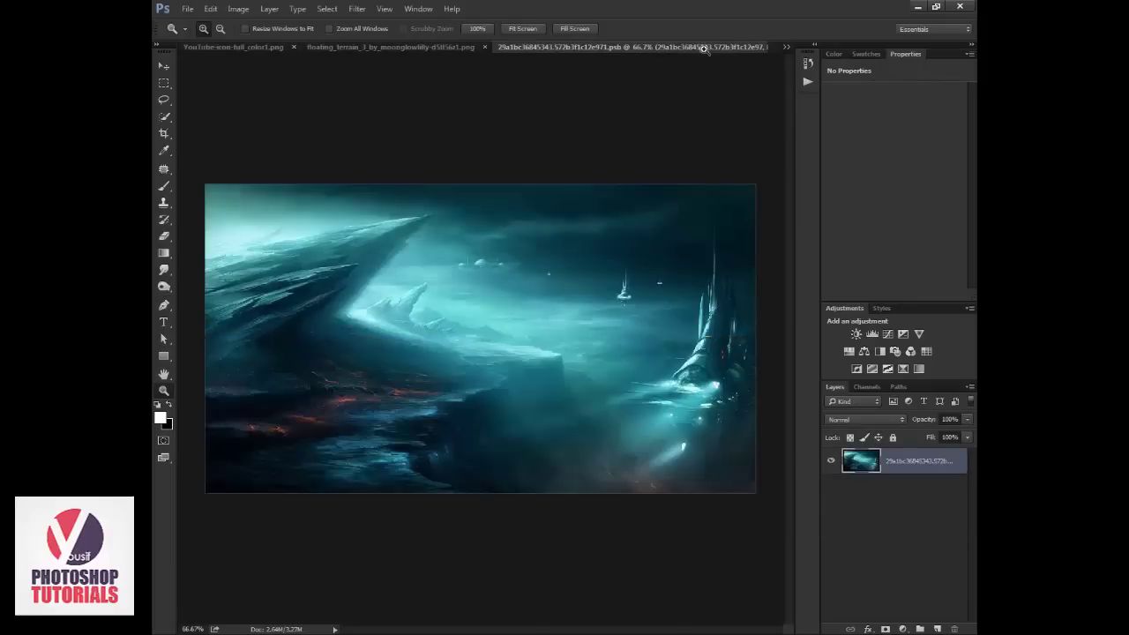
left_click_drag(771, 42, 442, 300)
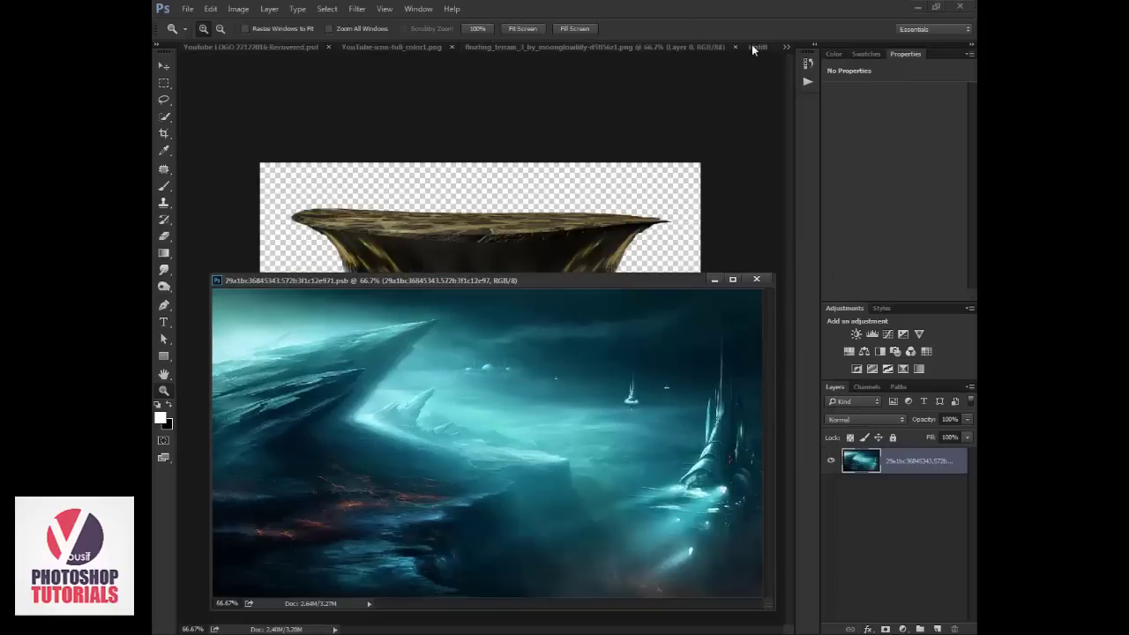
left_click(751, 44)
- Drag the teal landscape into Untitled-1 and enlarge it to about 102.8%
left_click(163, 66)
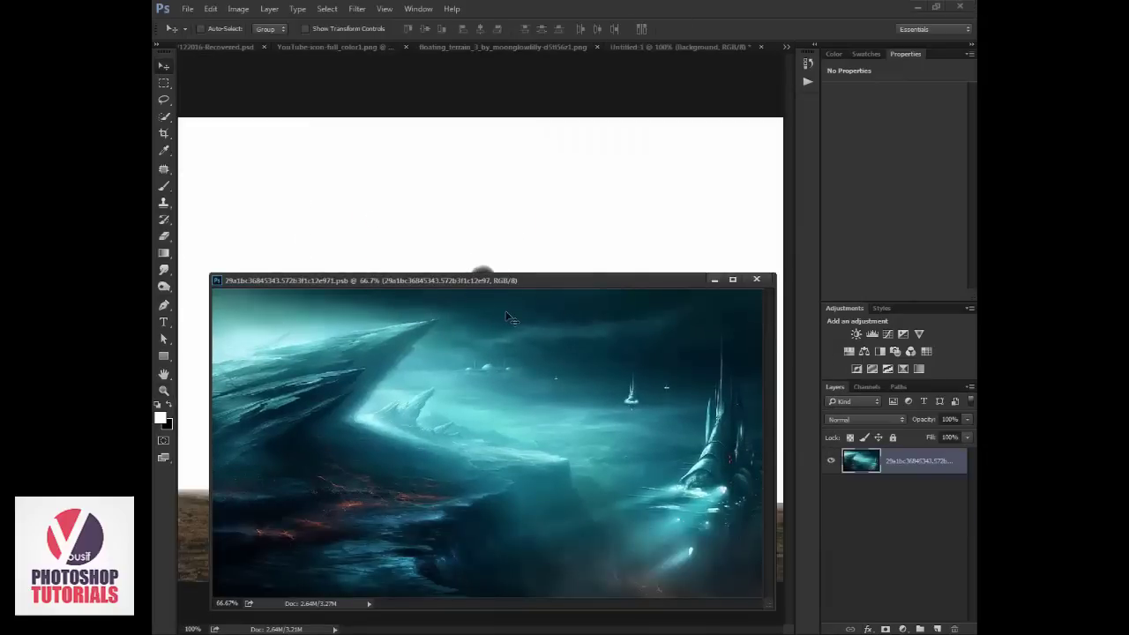
mouse_move(577, 376)
left_mouse_down()
mouse_move(488, 255)
mouse_move(466, 182)
left_mouse_up()
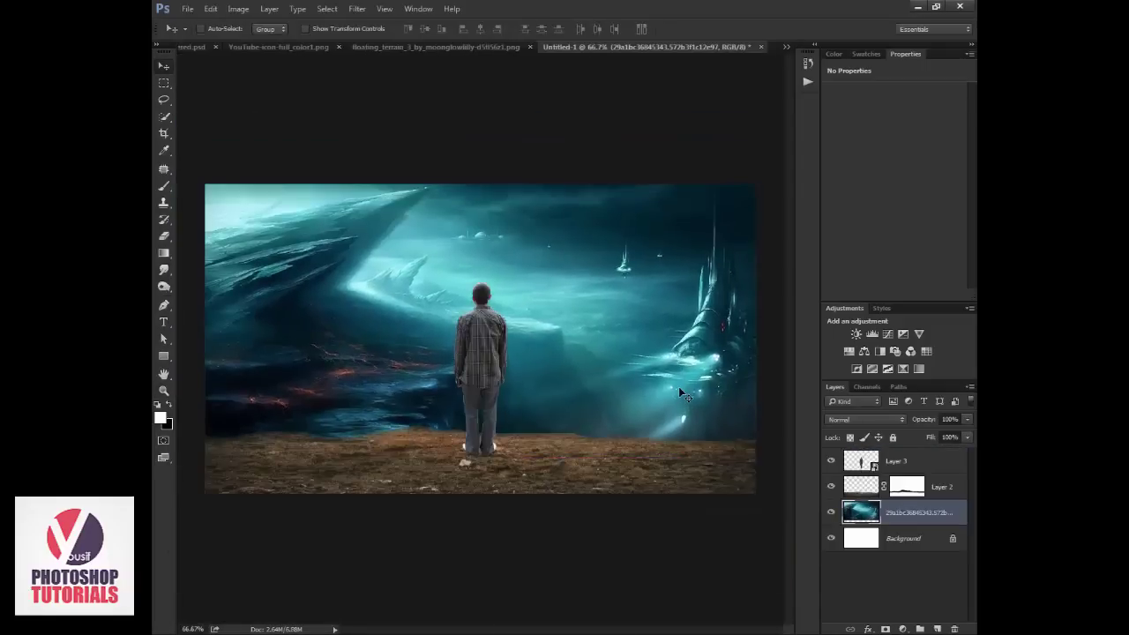
key("ctrl+t")
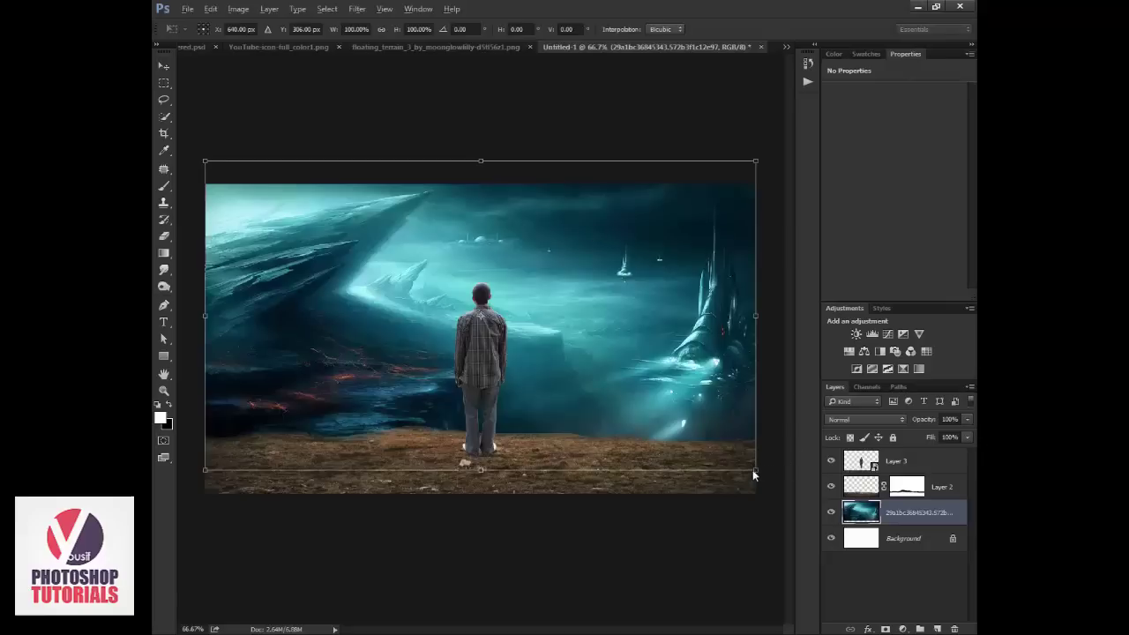
left_click_drag(756, 469, 764, 474)
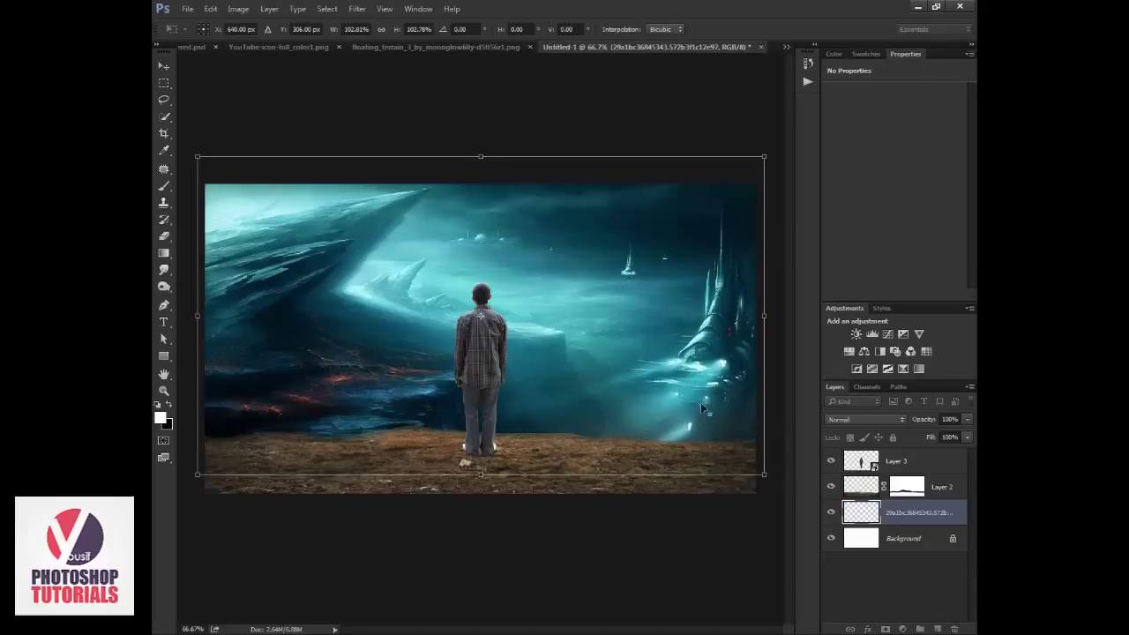
key("Return")
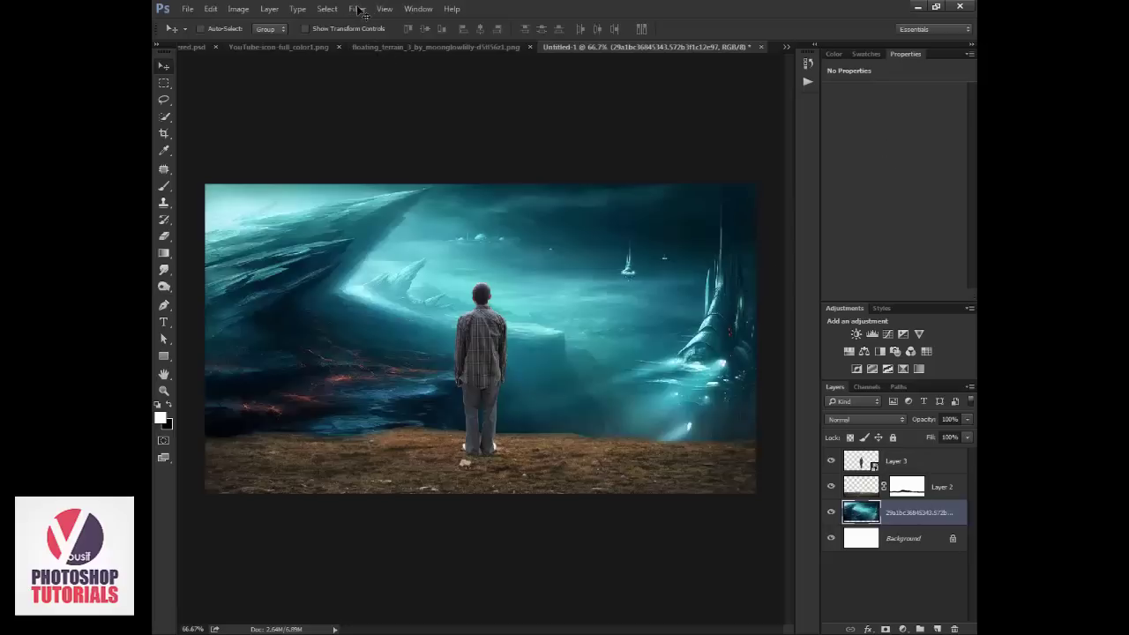
- Apply a Gaussian Blur with about 5.7 px radius to the teal landscape smart object
left_click(358, 10)
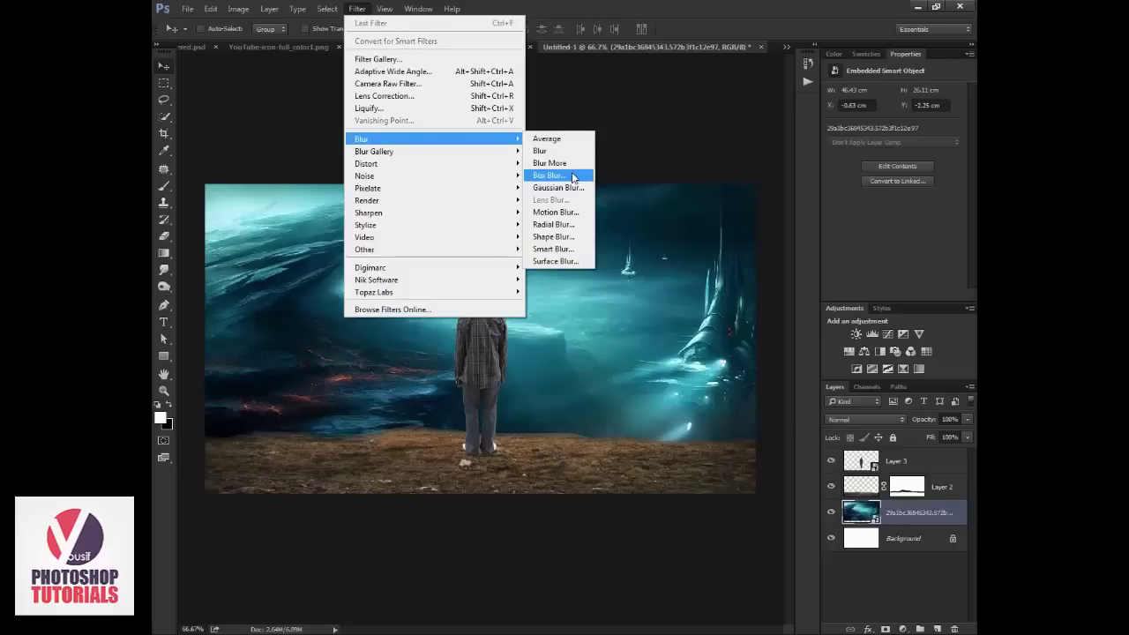
left_click(555, 187)
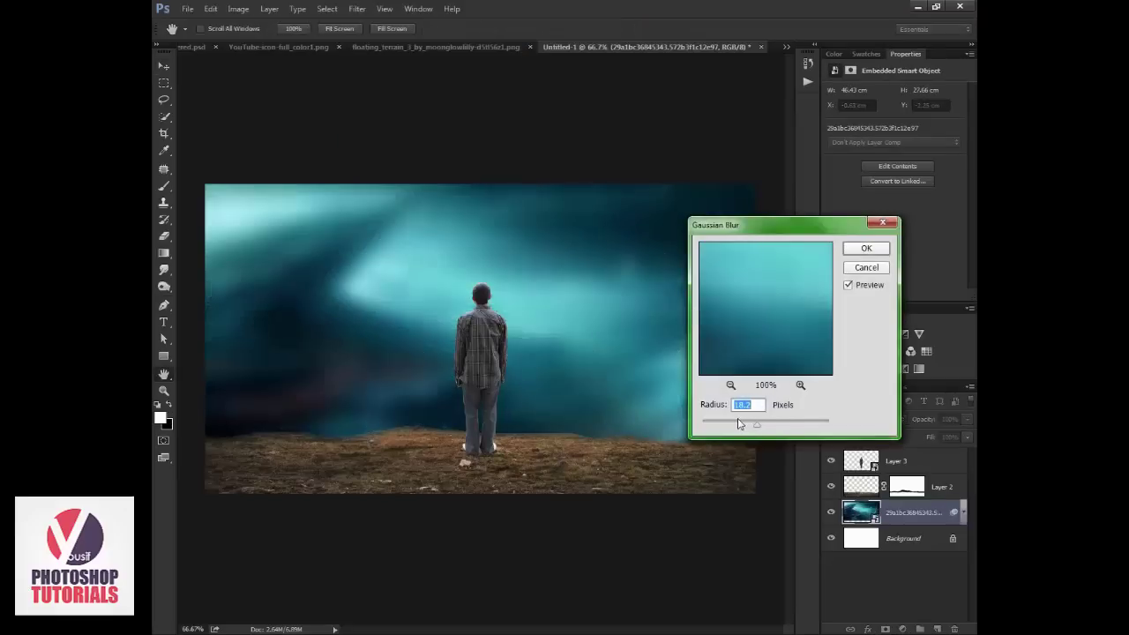
left_click_drag(739, 424, 736, 428)
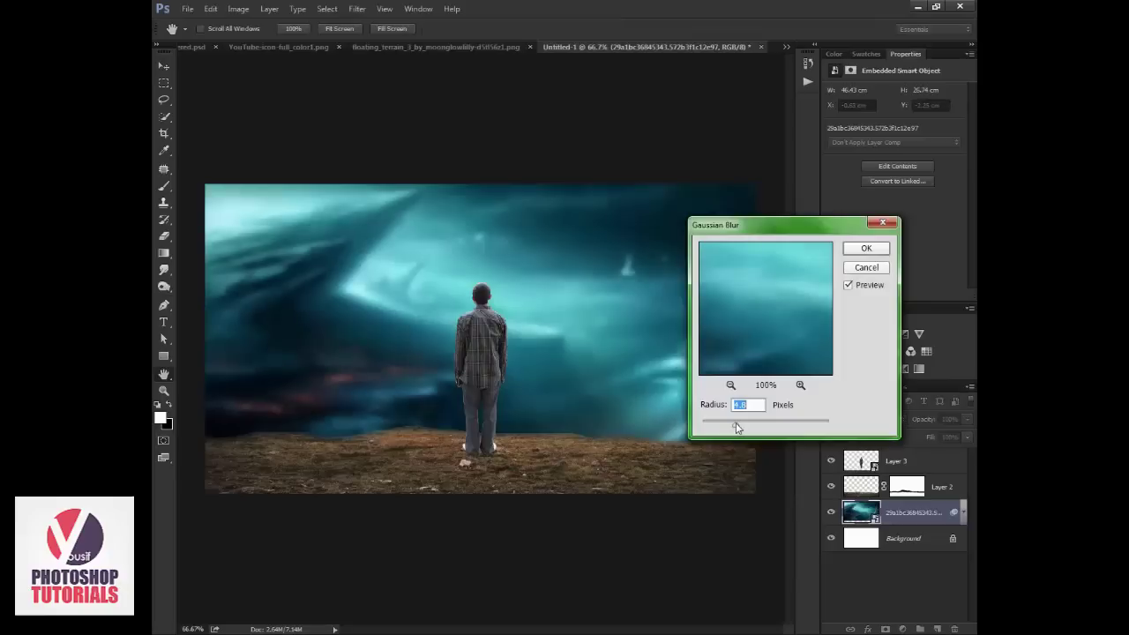
left_click_drag(736, 428, 739, 425)
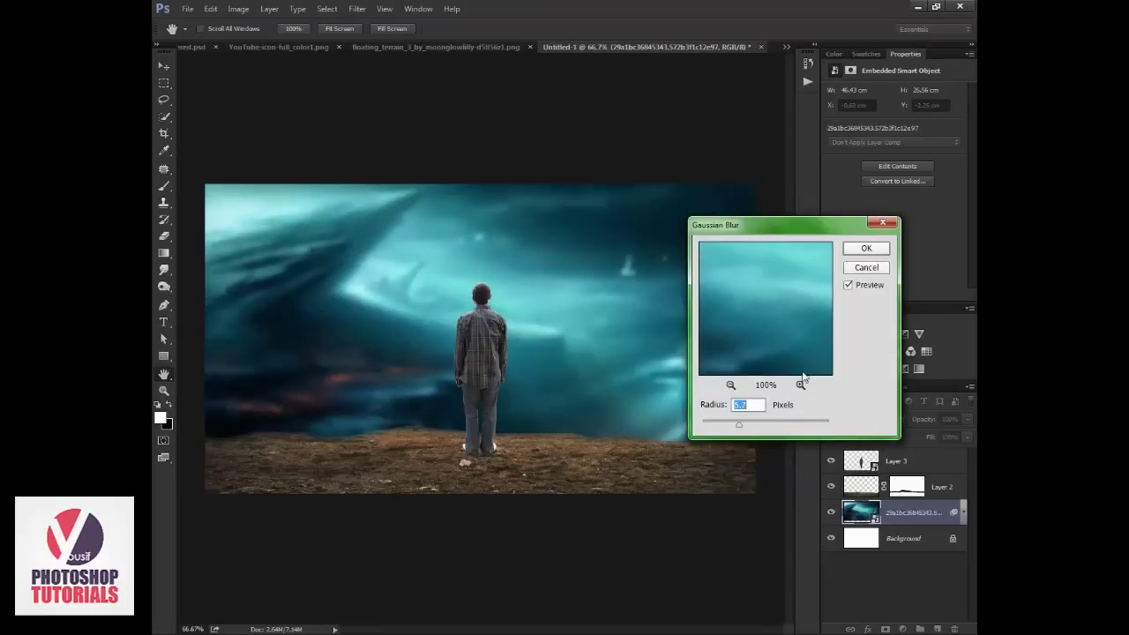
left_click(866, 249)
left_click(867, 250)
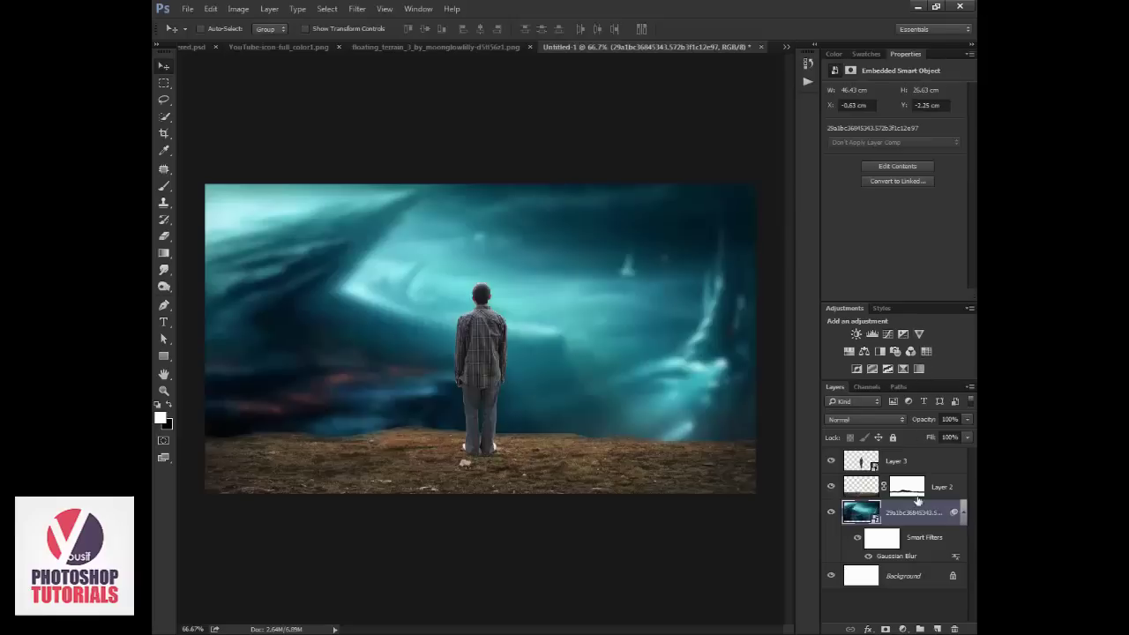
- Add a Hue/Saturation adjustment with hue +165 and saturation -20 to redden the backdrop
left_click(903, 629)
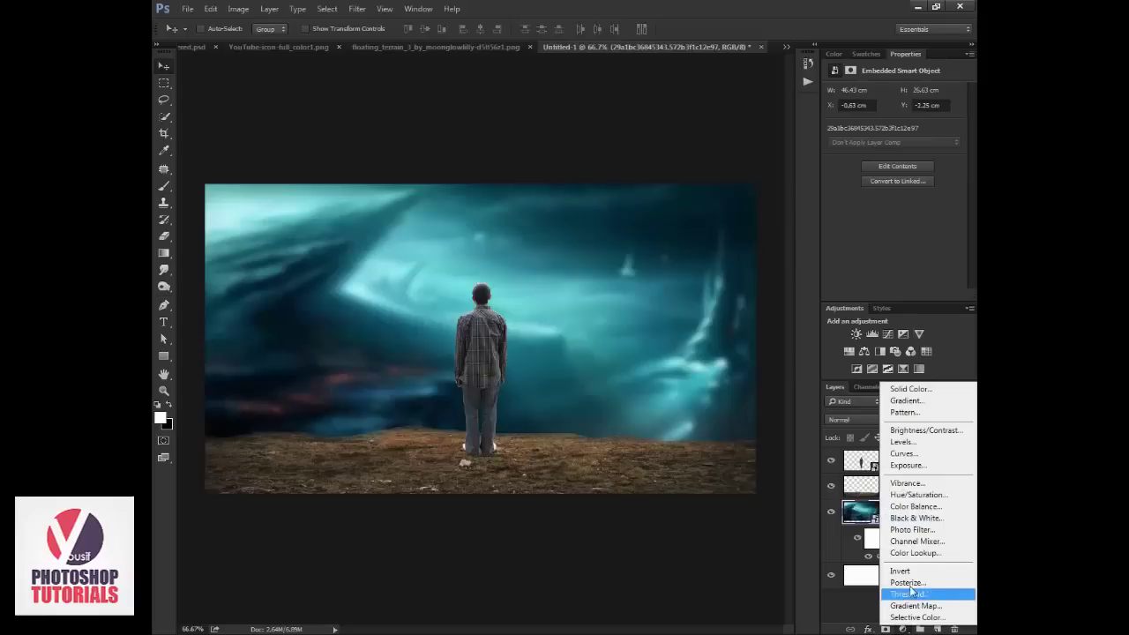
left_click(922, 496)
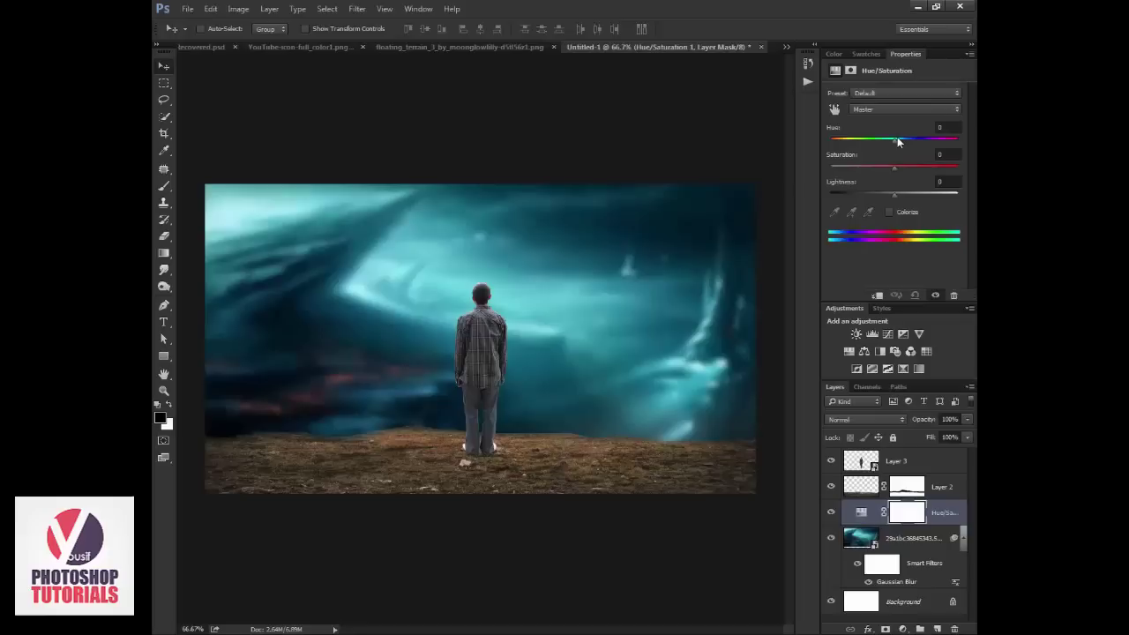
left_click_drag(922, 143, 820, 162)
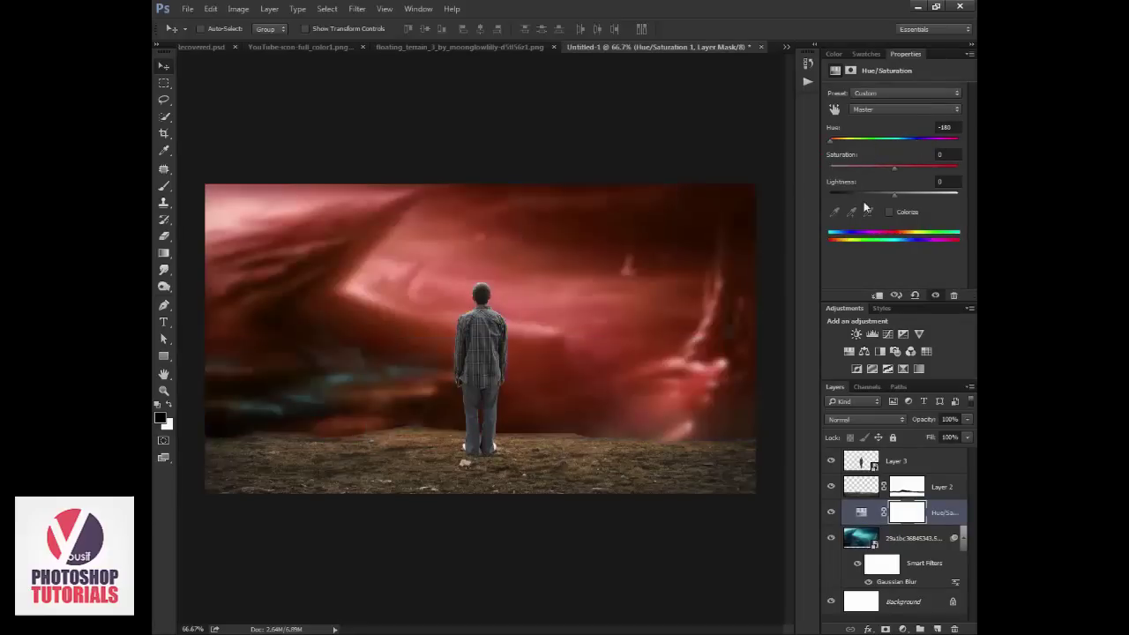
left_click(946, 128)
left_click(953, 146)
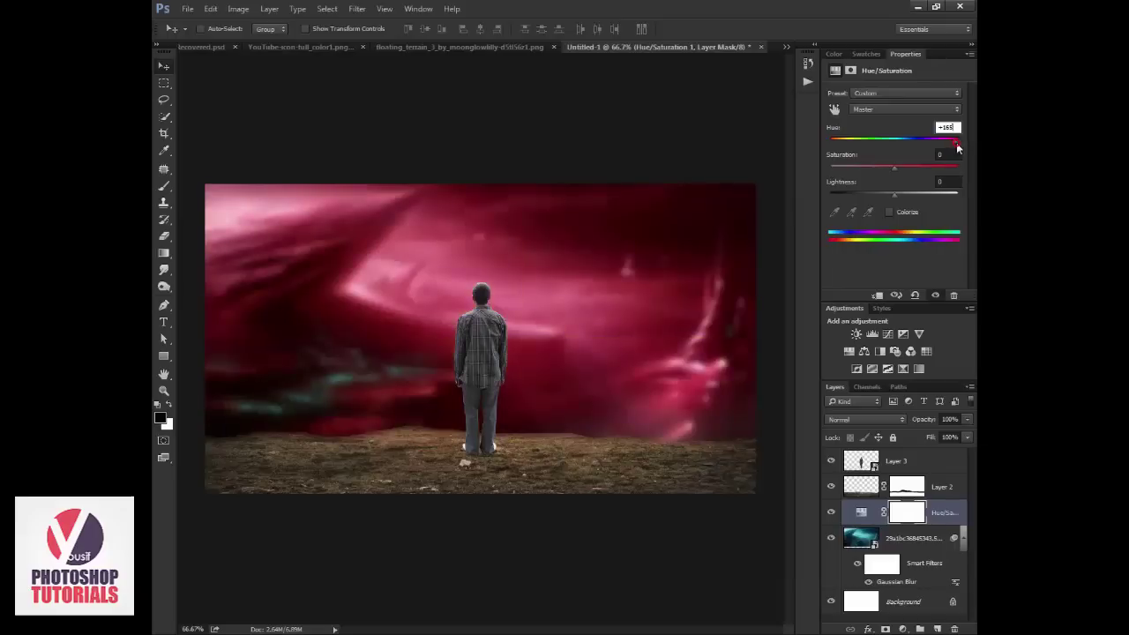
left_click_drag(958, 148, 955, 148)
mouse_move(888, 167)
left_mouse_down()
mouse_move(830, 168)
mouse_move(970, 167)
mouse_move(882, 173)
left_mouse_up()
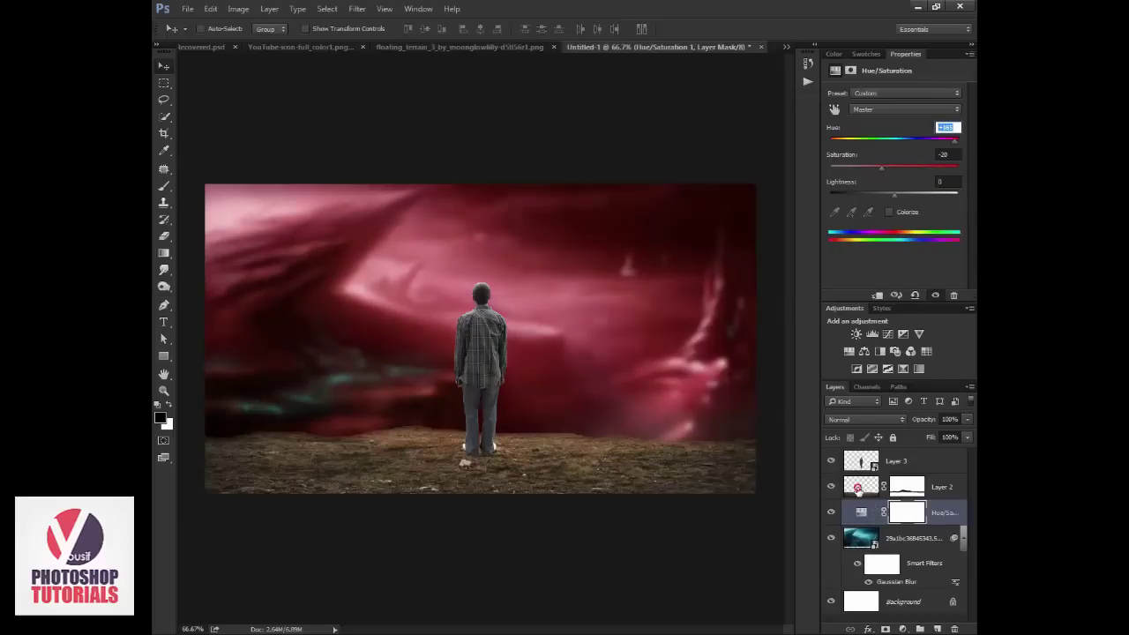
- Reselect the Hue/Saturation layer and switch to the floating terrain document
left_click(860, 488)
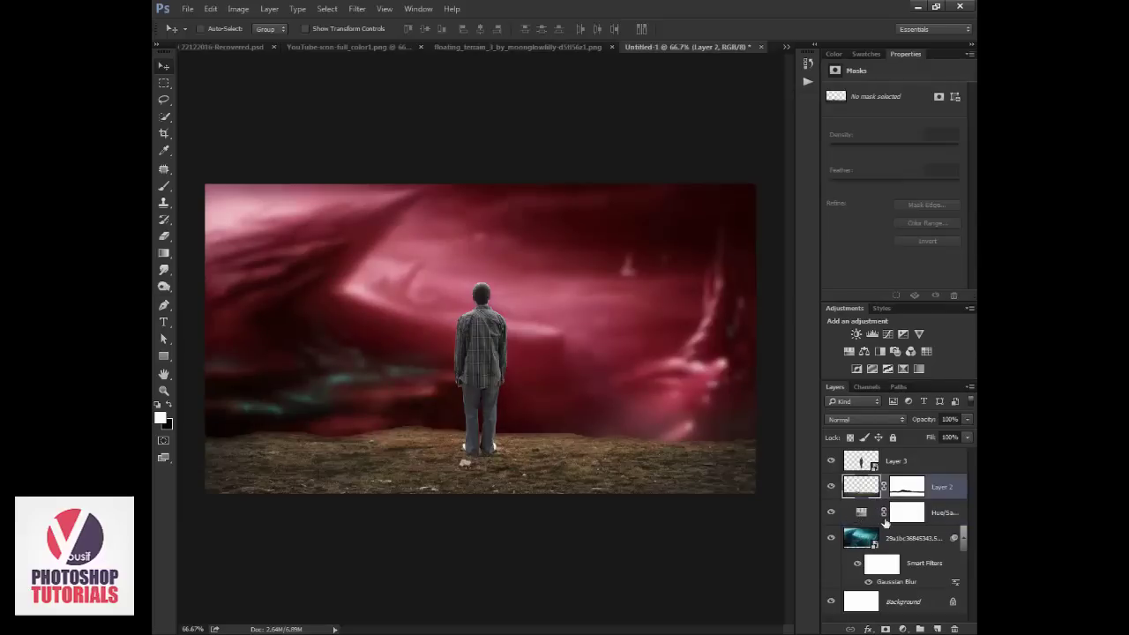
left_click(885, 521)
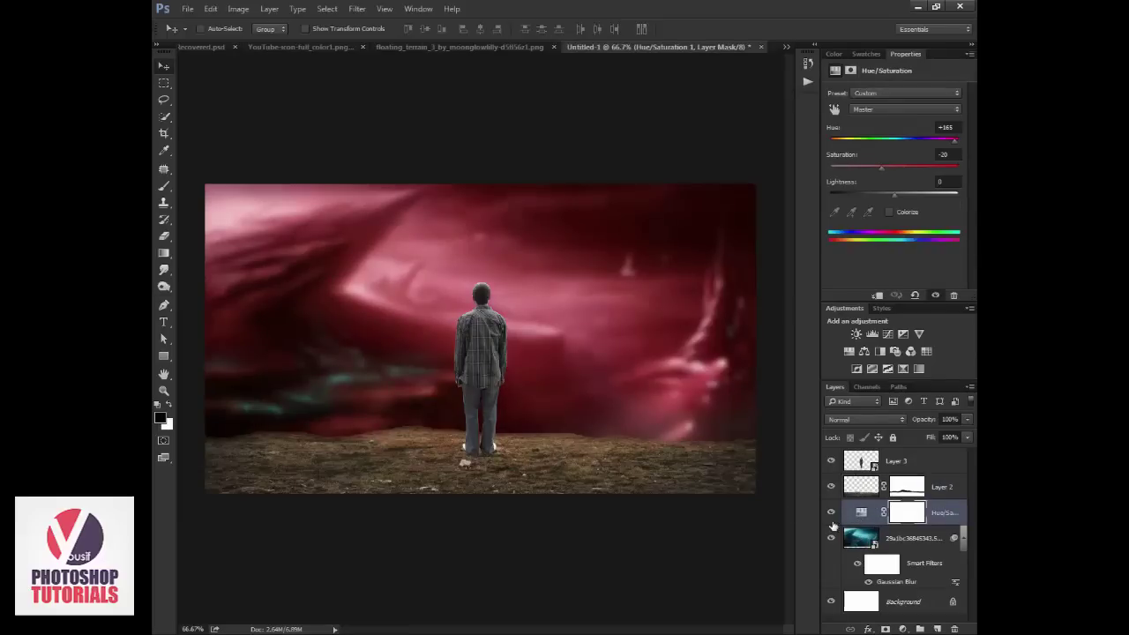
left_click(384, 49)
- Bring the floating rock island into the scene as Layer 4 and place it behind the man
mouse_move(582, 246)
left_mouse_down()
mouse_move(752, 53)
mouse_move(551, 253)
left_mouse_up()
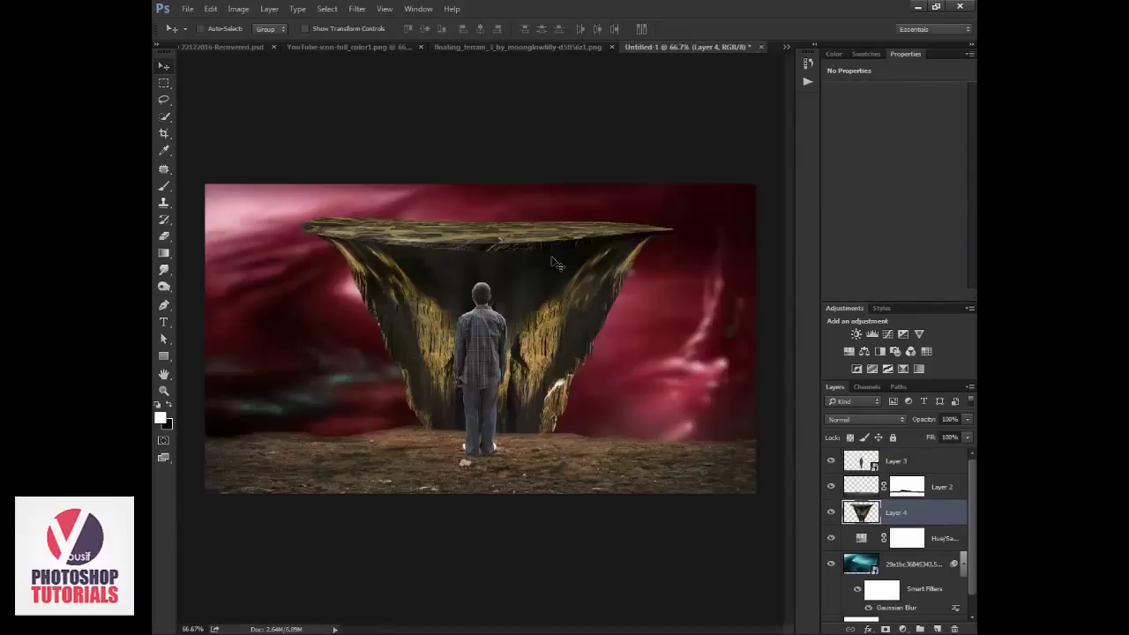
left_click_drag(543, 298, 592, 356)
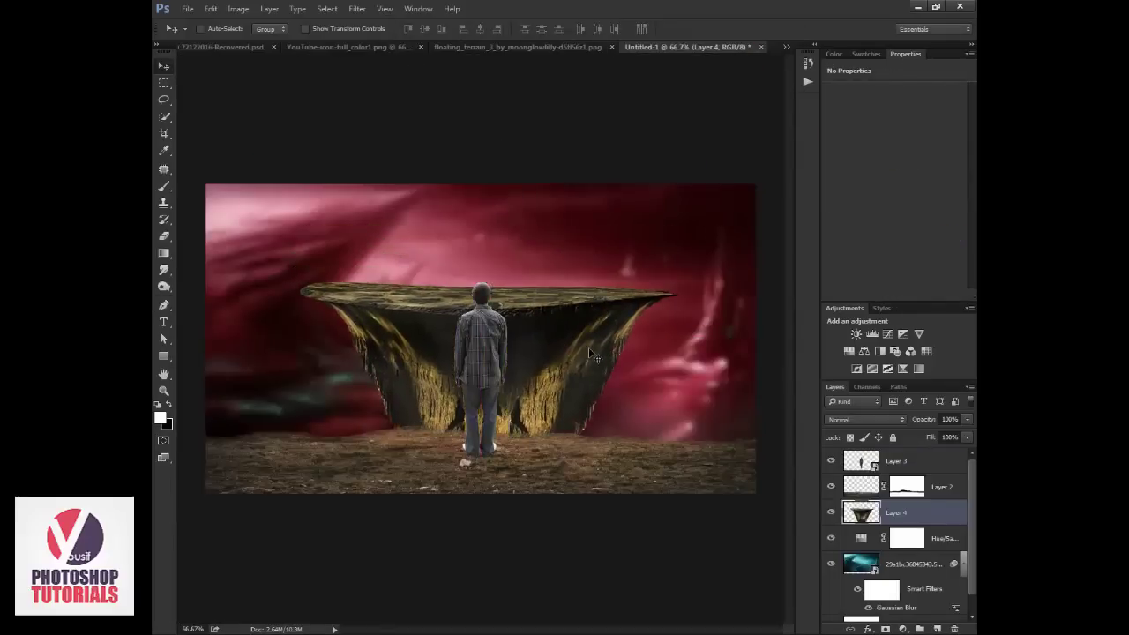
key("ctrl+t")
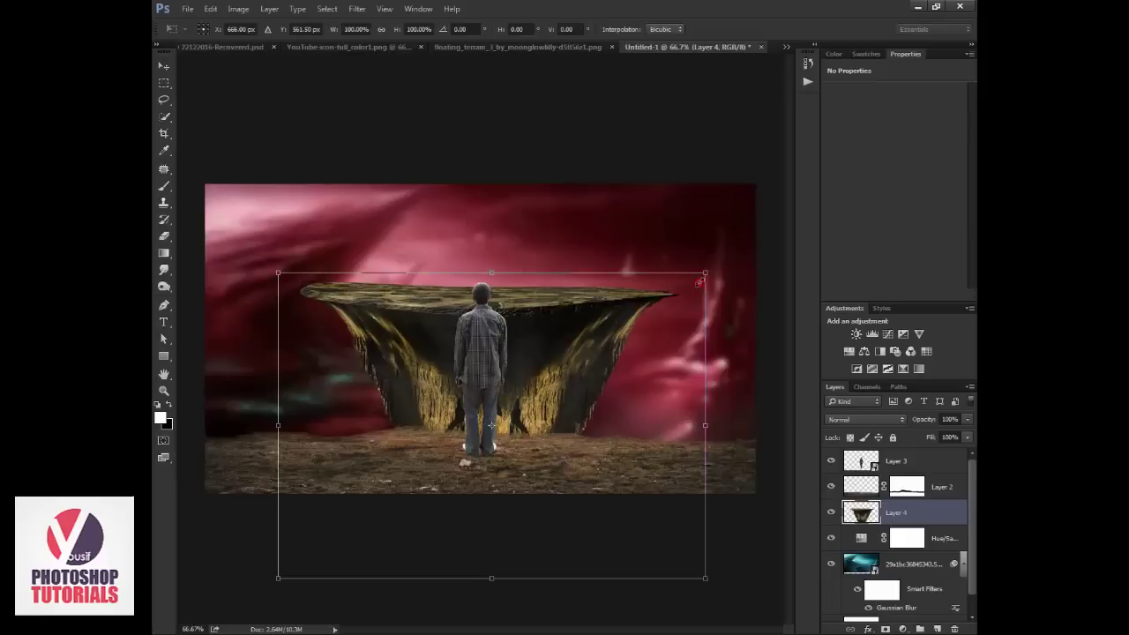
mouse_move(706, 275)
left_mouse_down()
mouse_move(594, 331)
mouse_move(629, 327)
left_mouse_up()
key("ctrl+z")
left_click_drag(556, 362, 574, 343)
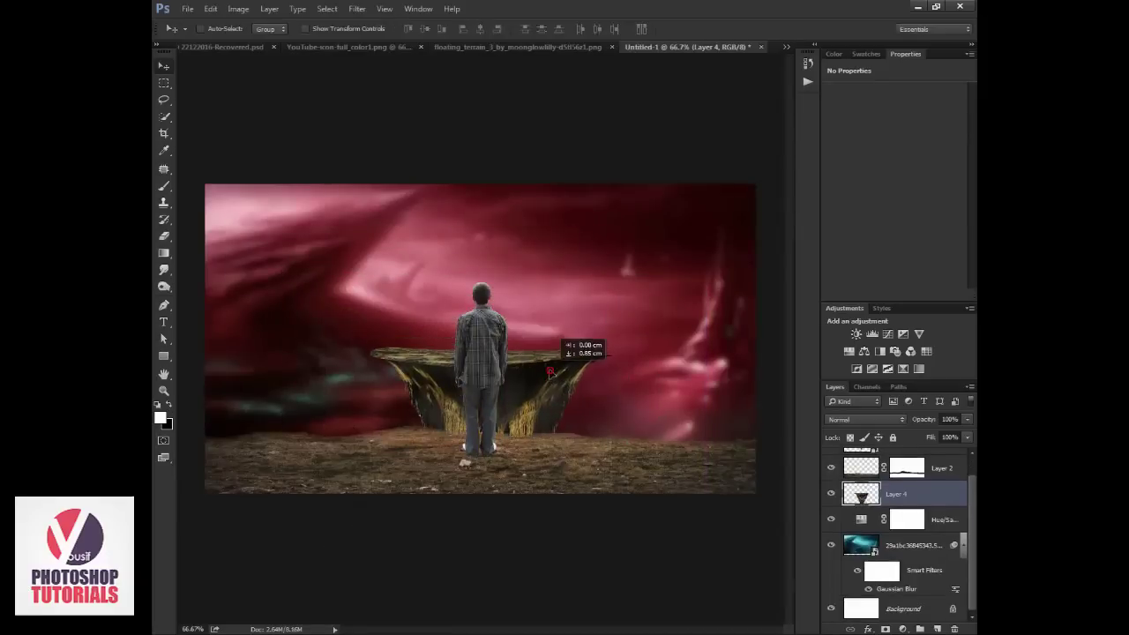
- Centre the rock island horizontally on the canvas by aligning it with the Background
left_click(934, 610, "ctrl")
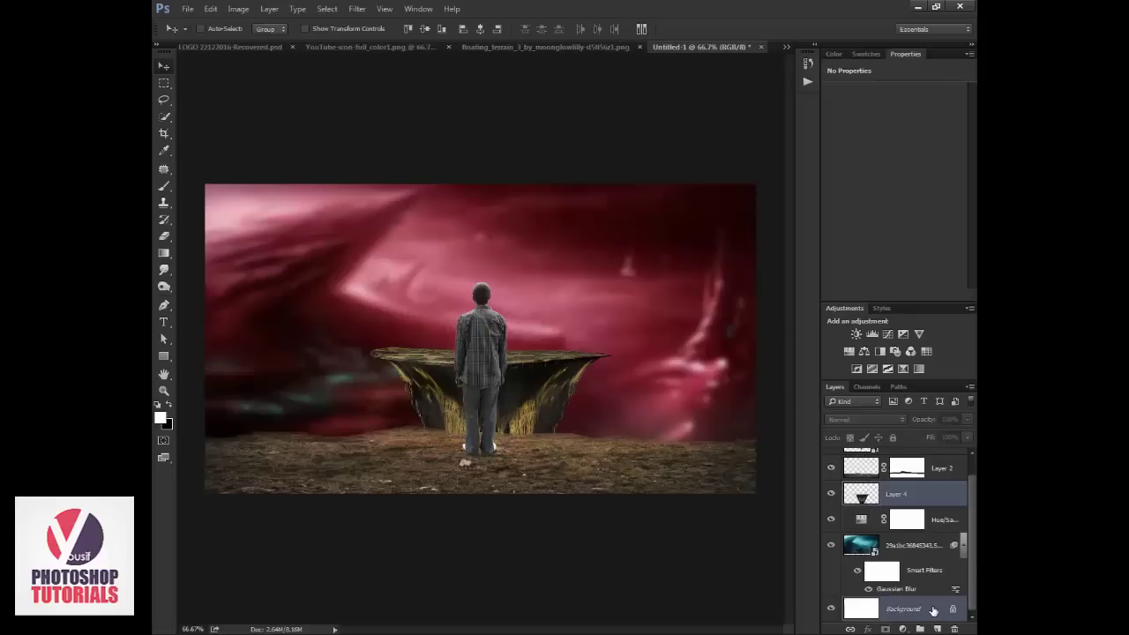
left_click(482, 30)
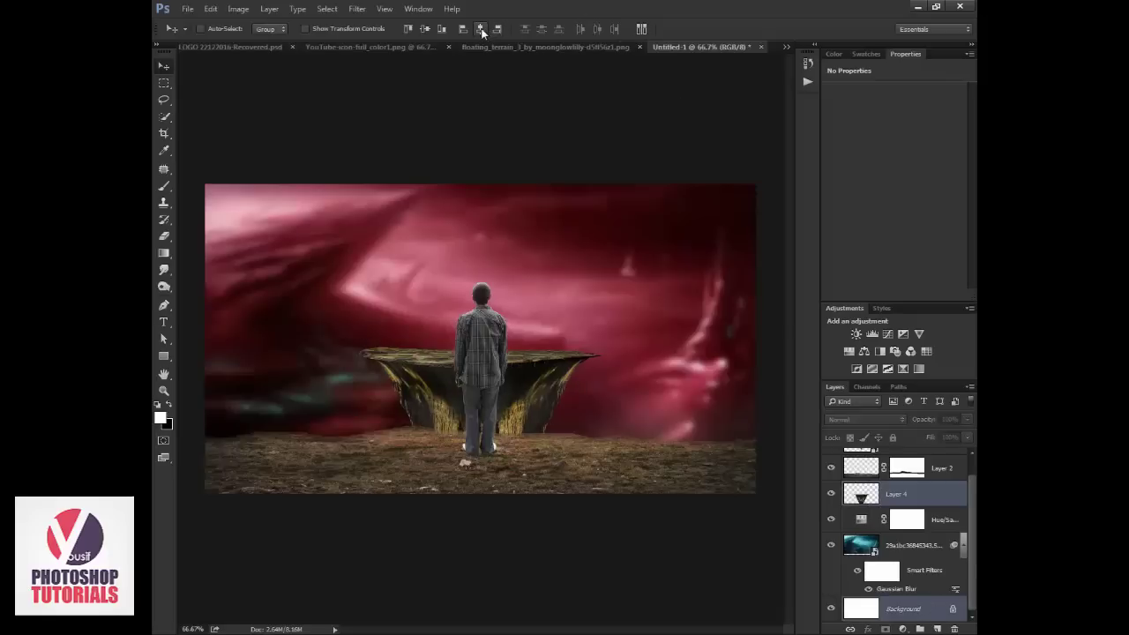
left_click(912, 501)
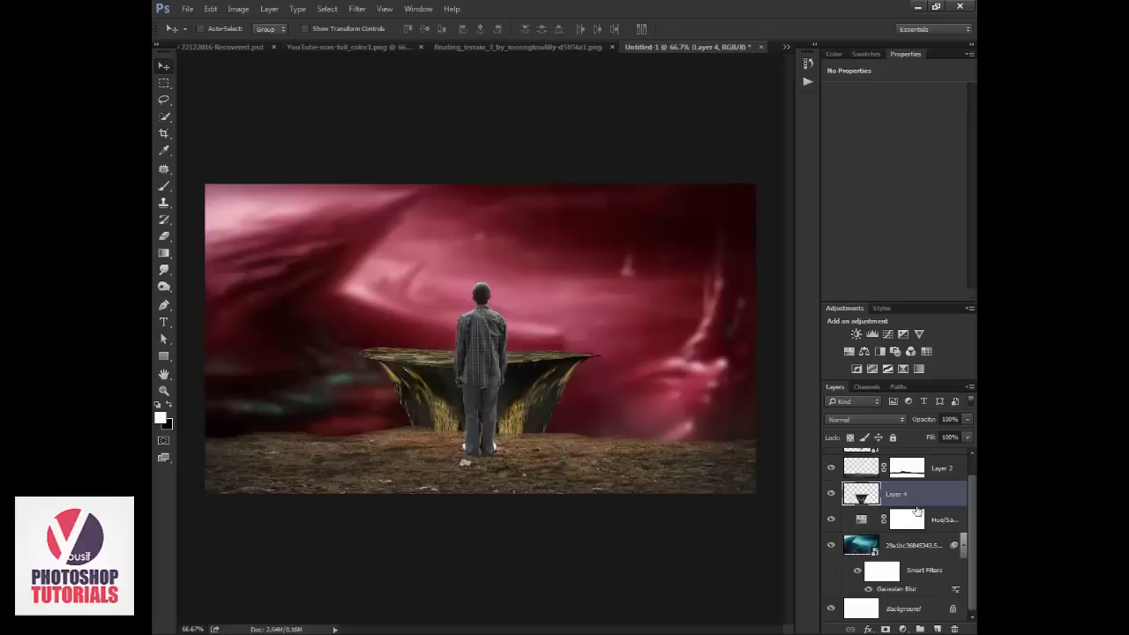
left_click(236, 45)
- Drag the YouTube logo in as Layer 5, scale it to about 51%, and set it on the rock
left_click(566, 46)
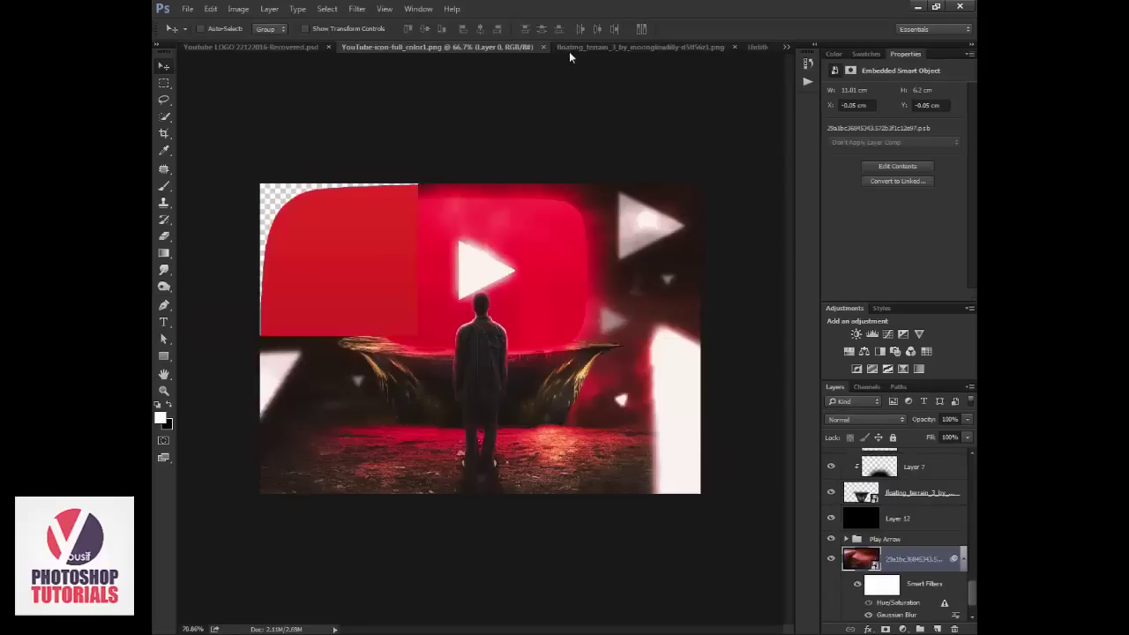
mouse_move(619, 267)
left_mouse_down()
mouse_move(754, 70)
mouse_move(559, 232)
left_mouse_up()
left_click_drag(563, 302, 640, 232)
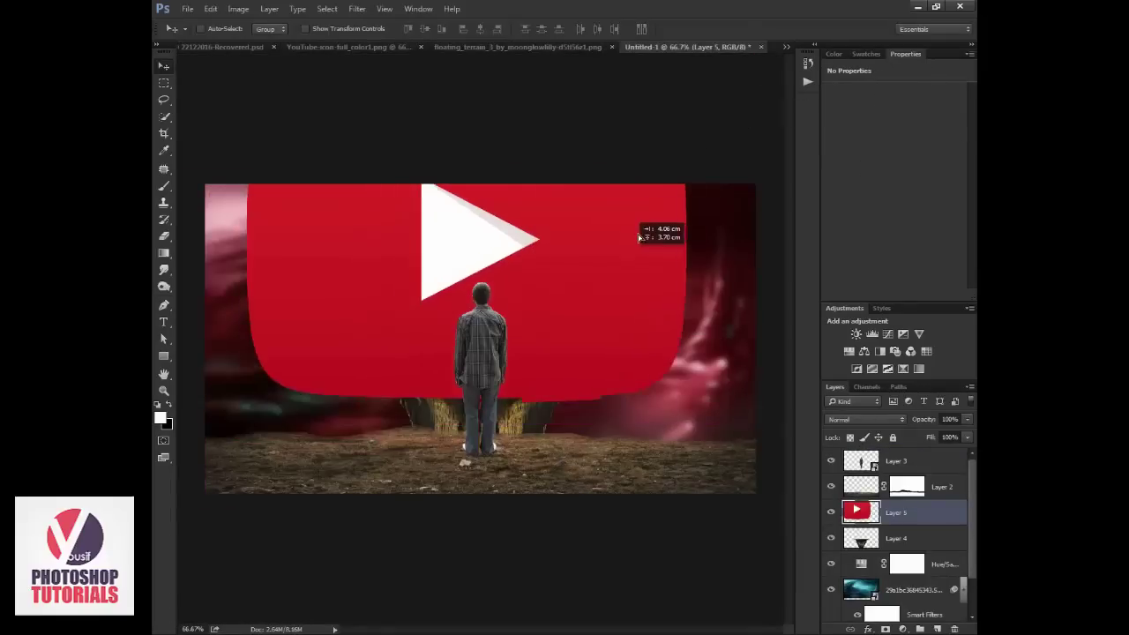
key("ctrl+t")
left_click_drag(702, 380, 593, 307)
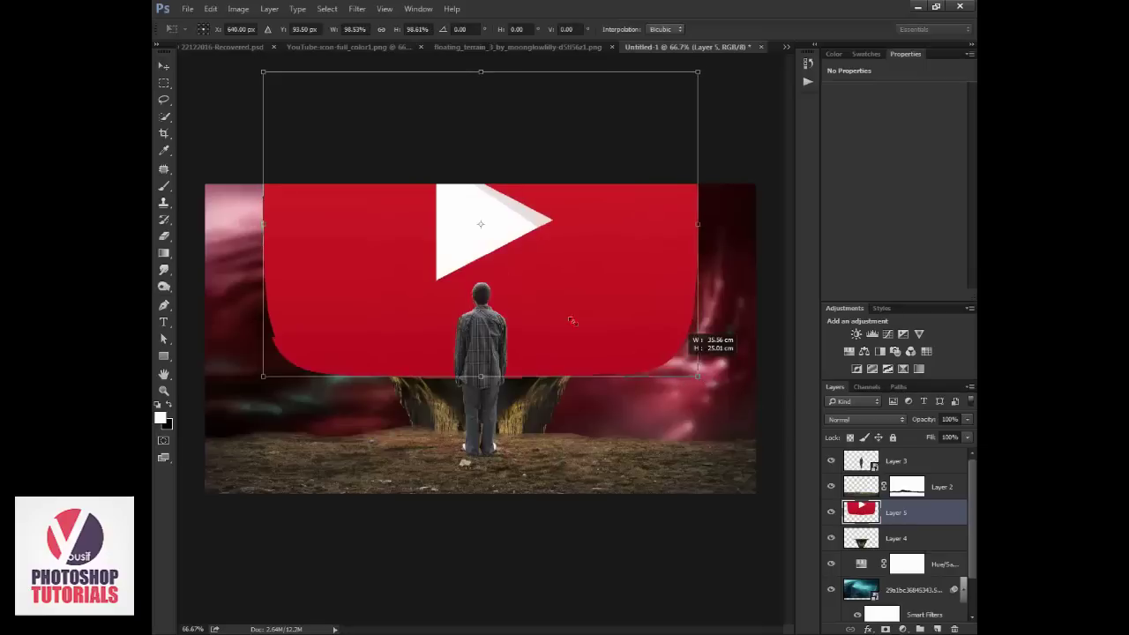
left_click_drag(533, 275, 535, 311)
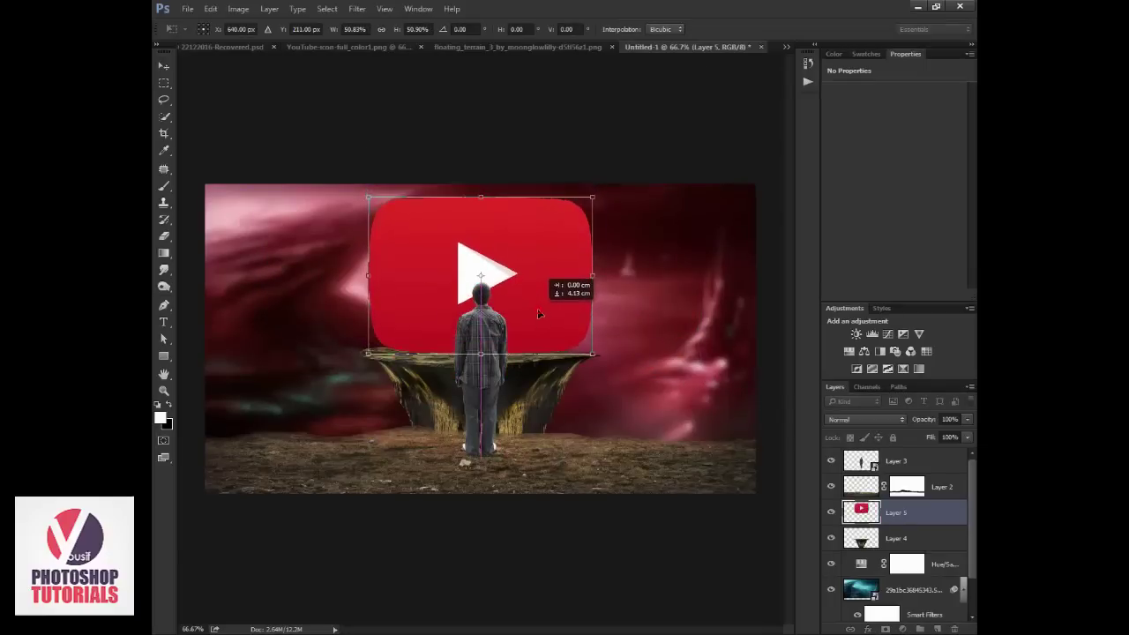
key("Return")
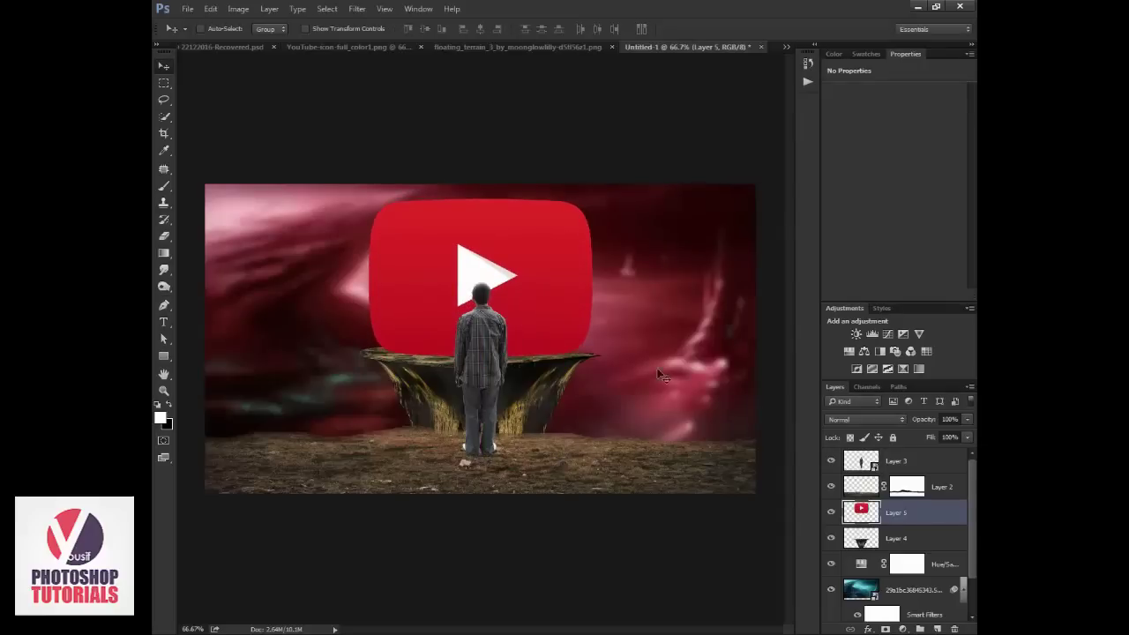
- Zoom in on the logo and add a new empty layer above the rock terrain layer
key("z")
left_click(509, 393)
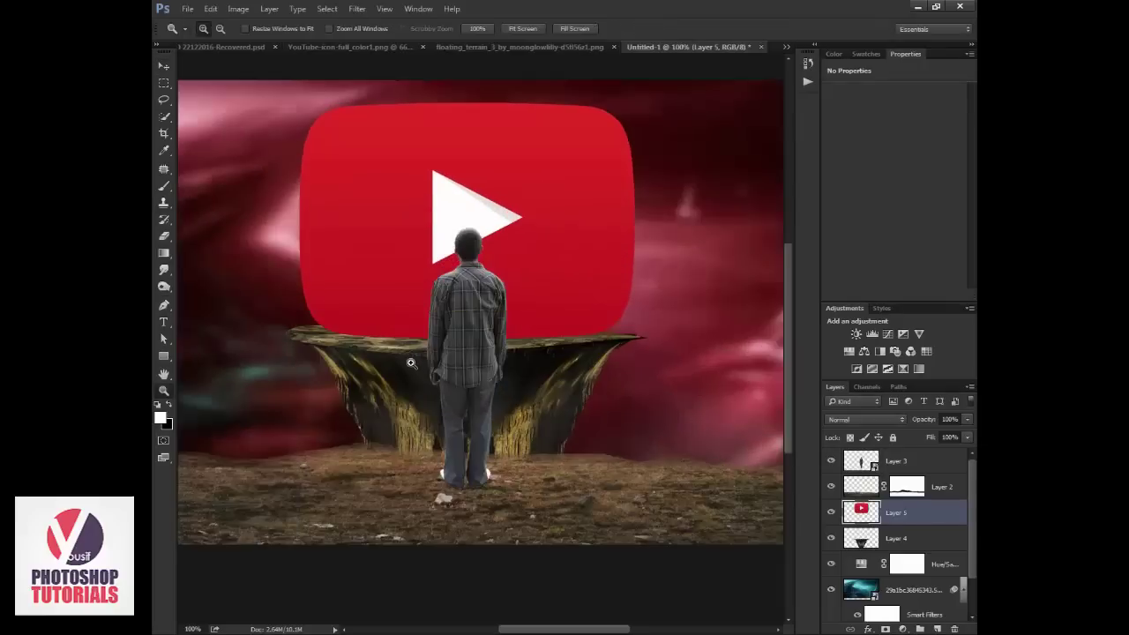
left_click(377, 331)
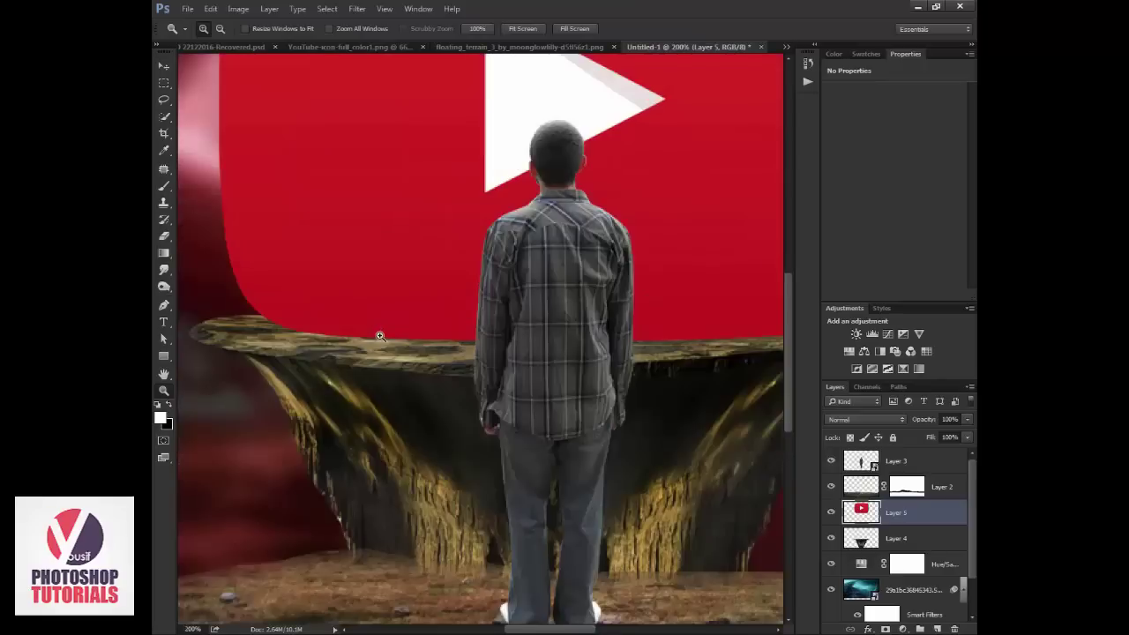
left_click(917, 542)
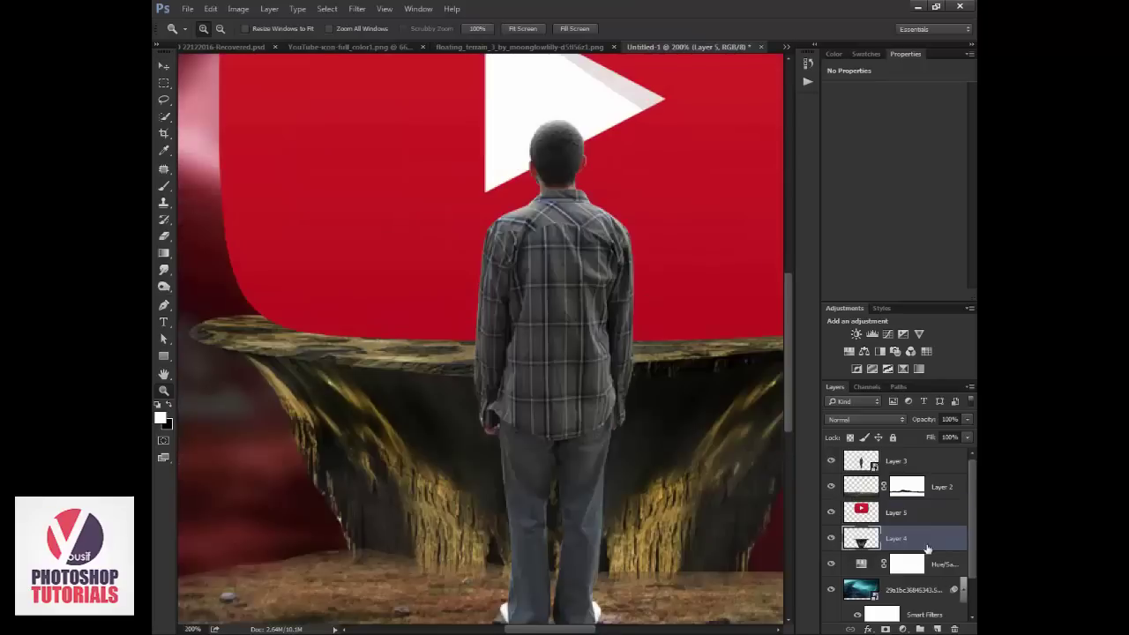
left_click(936, 629)
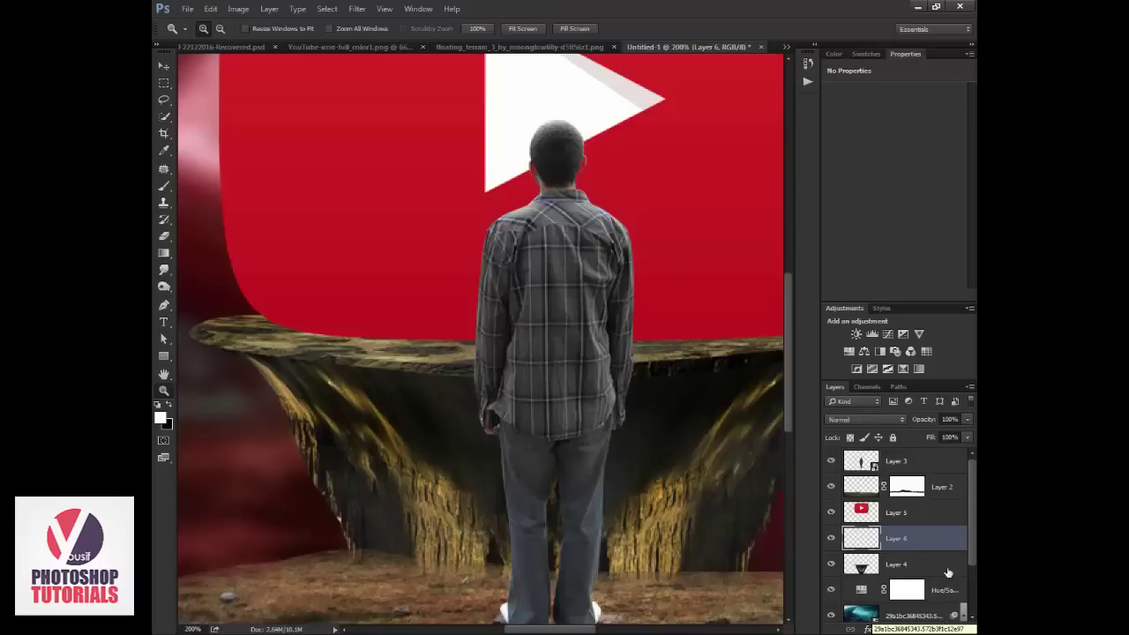
- Set up a soft round black brush at 20% opacity
key("b")
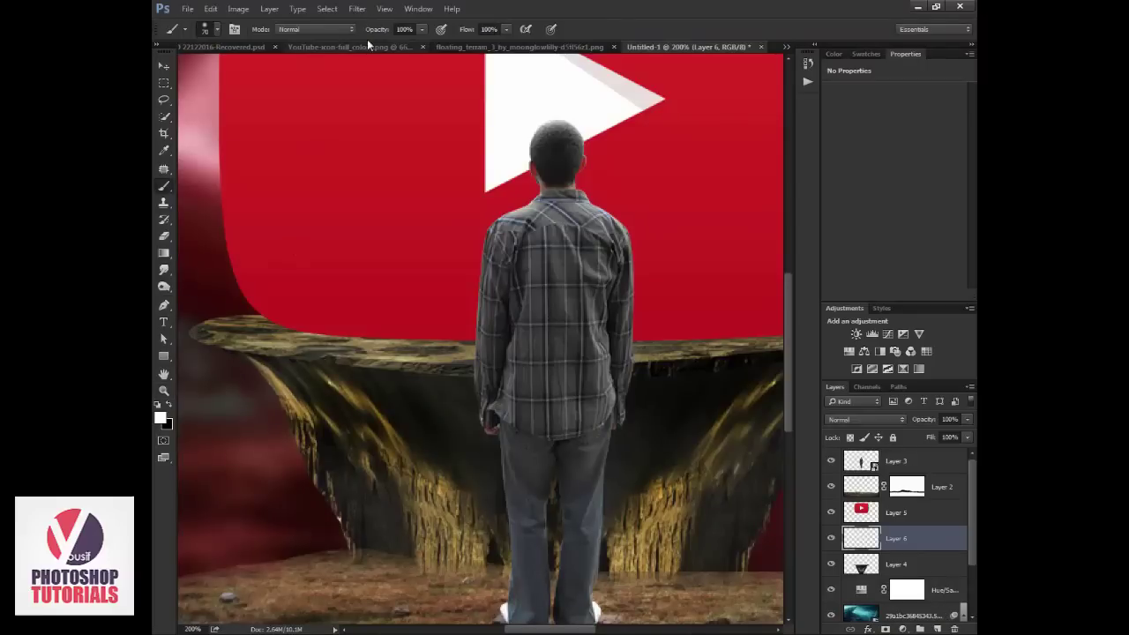
left_click(384, 32)
type("20")
key("Return")
key("x")
right_click(381, 339)
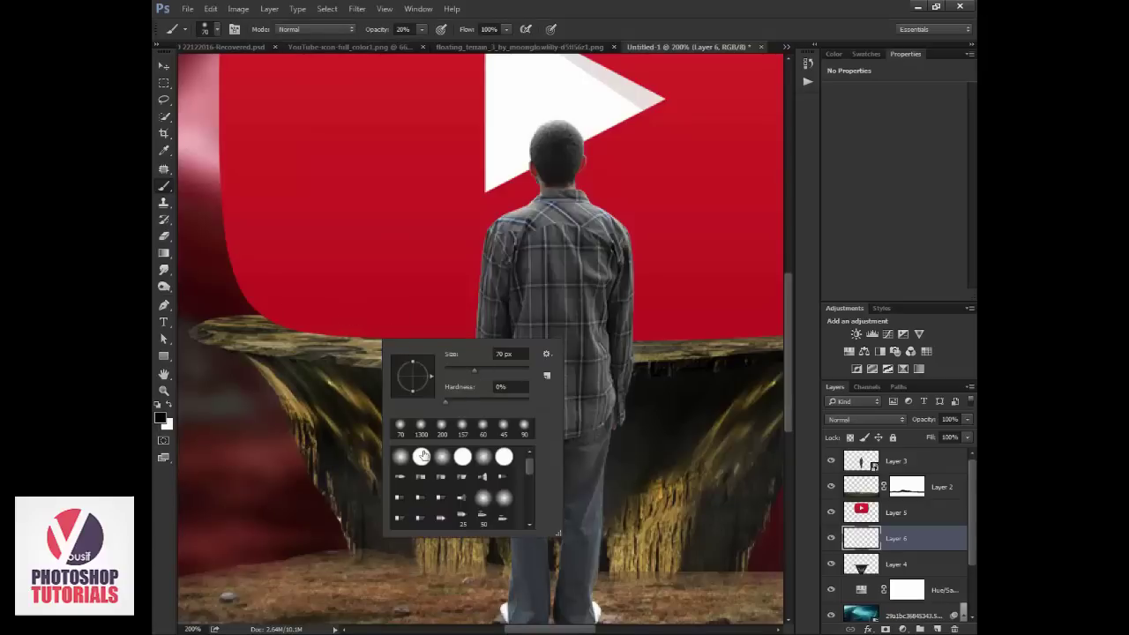
left_click(319, 284)
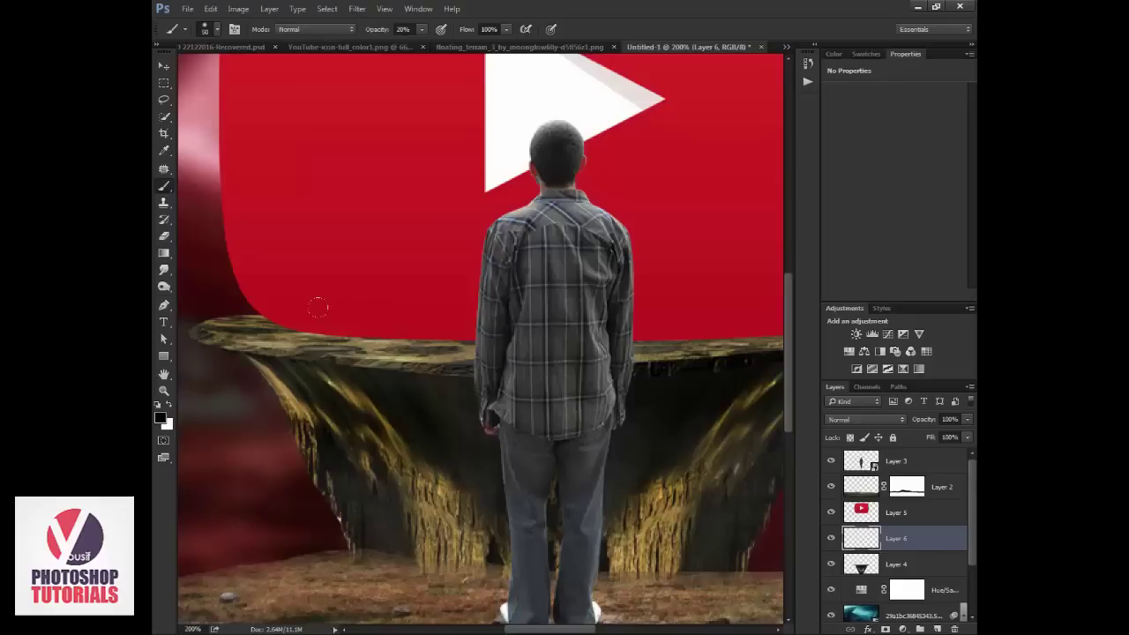
- Paint soft dark shading along the rock ledge beneath the YouTube logo
left_click_drag(345, 319, 442, 328)
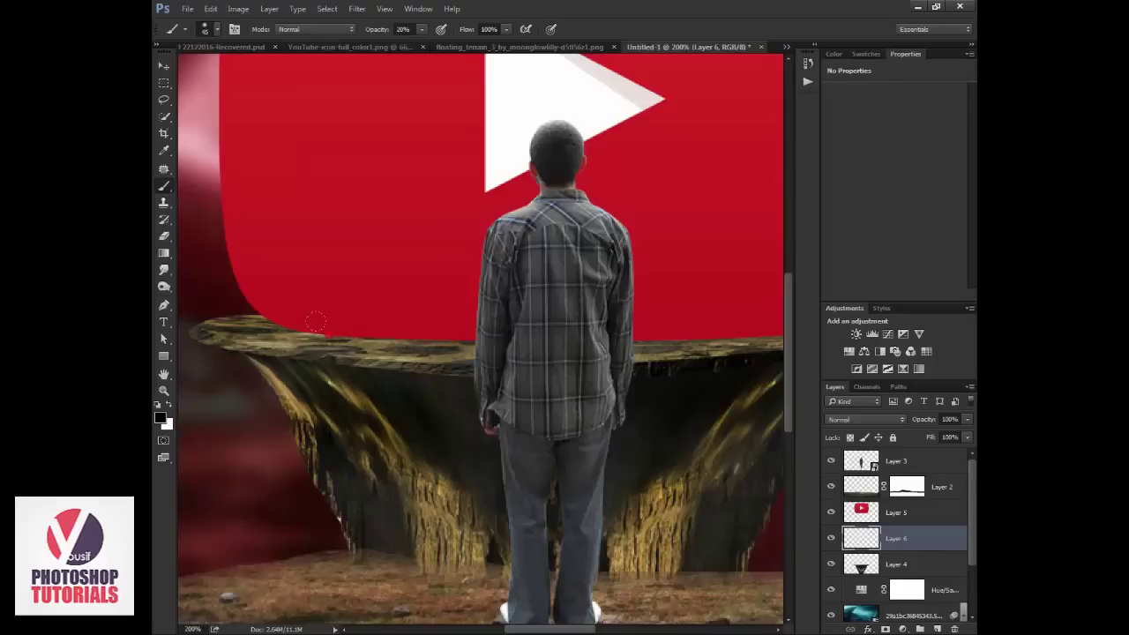
key("bracketleft")
left_click_drag(305, 310, 399, 327)
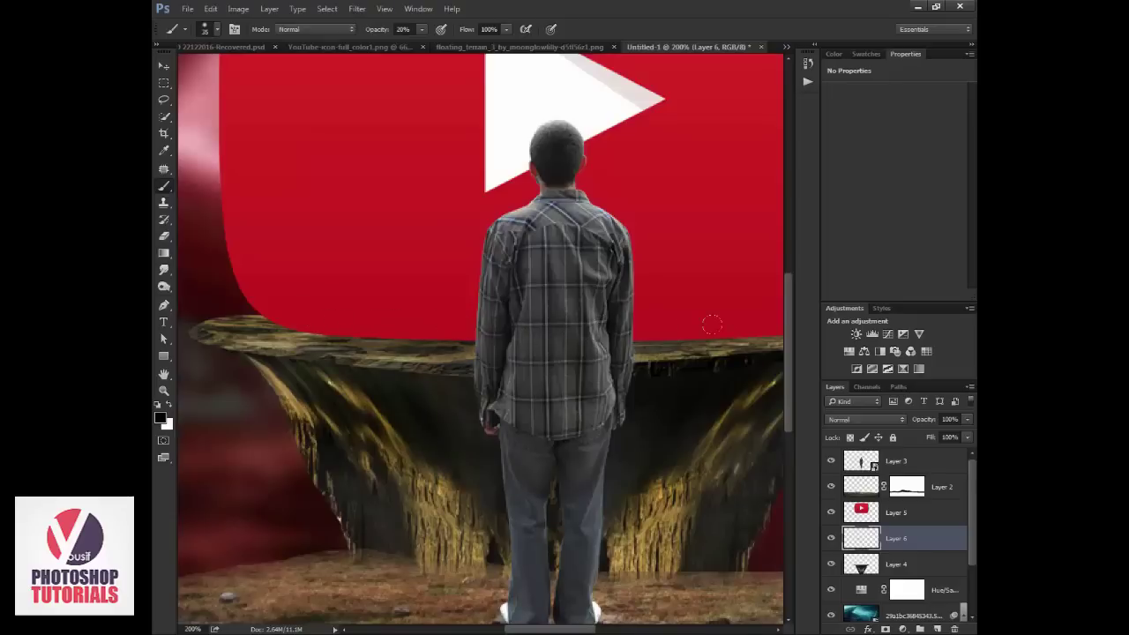
left_click_drag(740, 328, 541, 356)
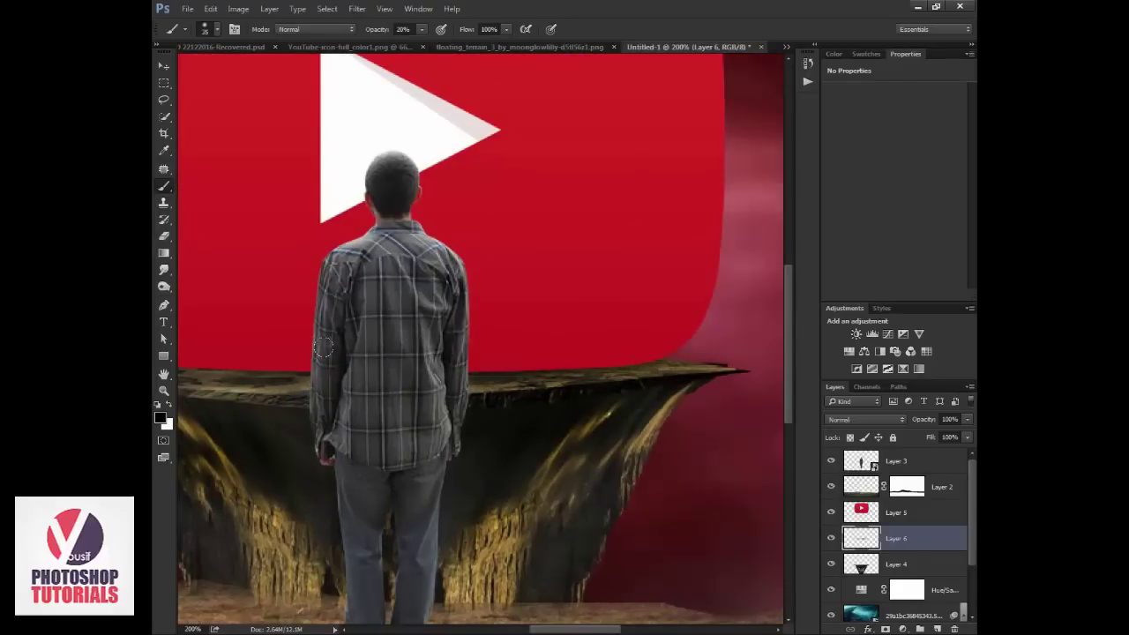
left_click_drag(272, 356, 437, 363)
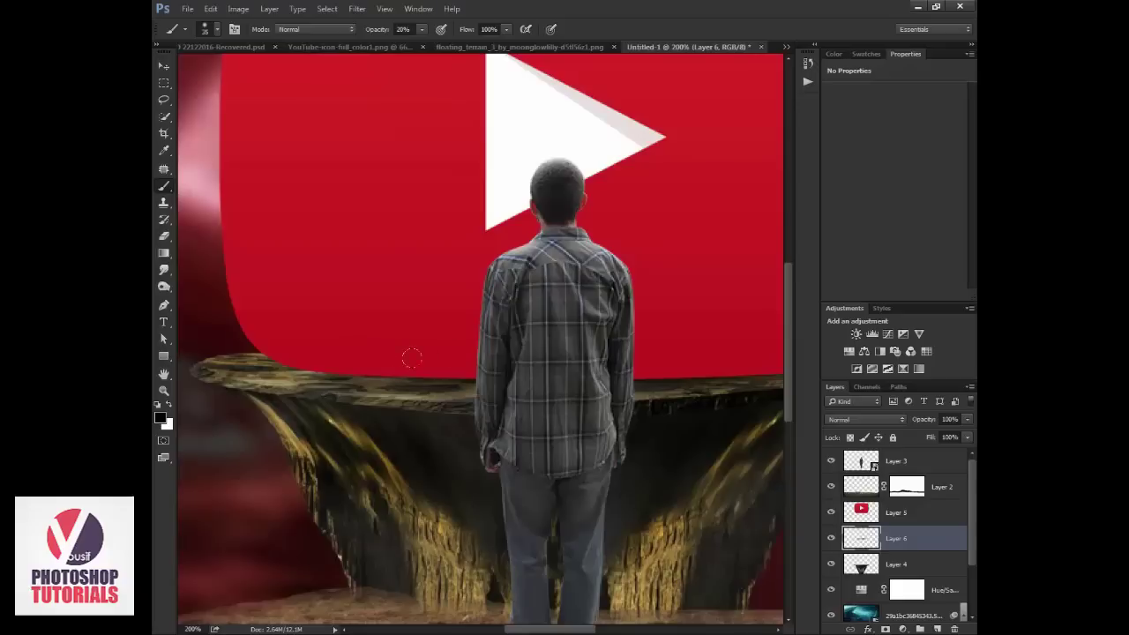
left_click_drag(483, 367, 562, 365)
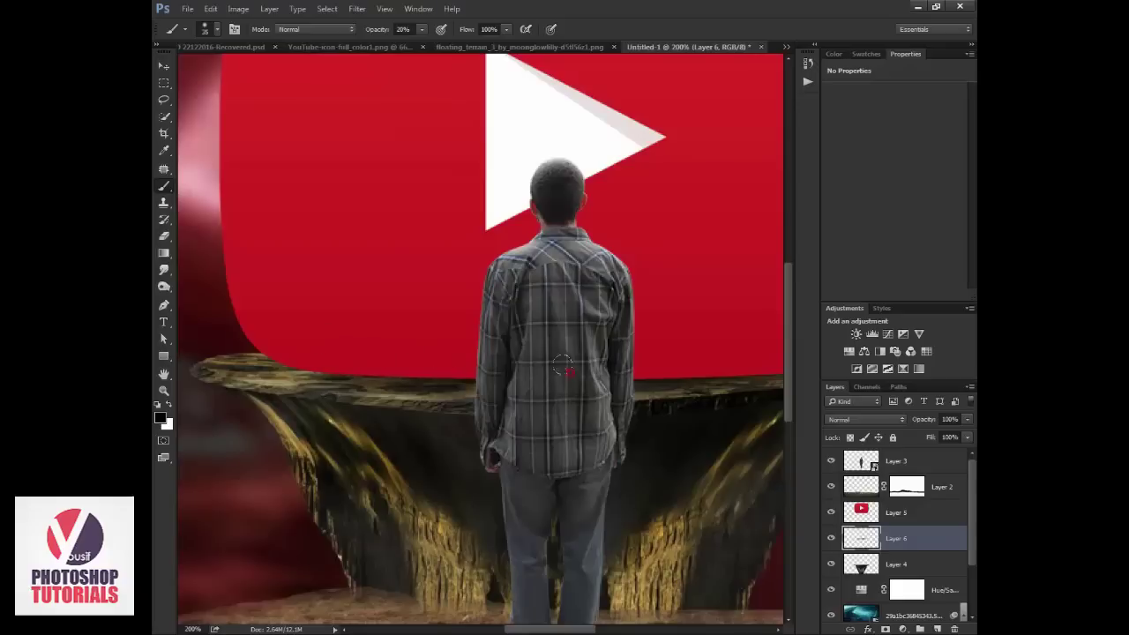
left_click_drag(700, 360, 668, 291)
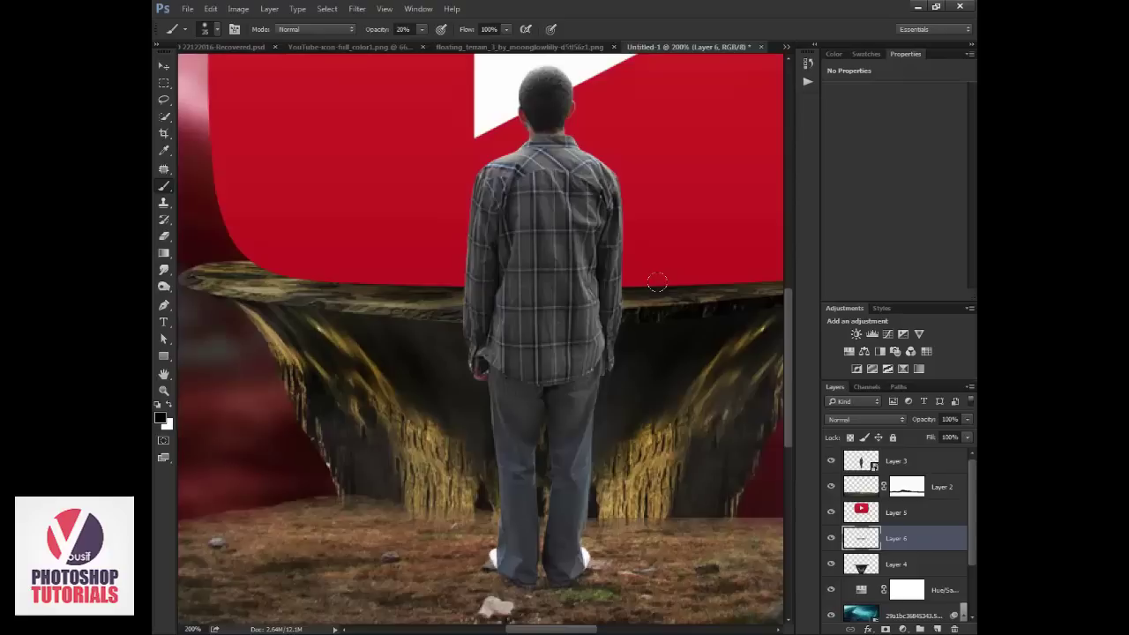
scroll(645, 503, "down", 3)
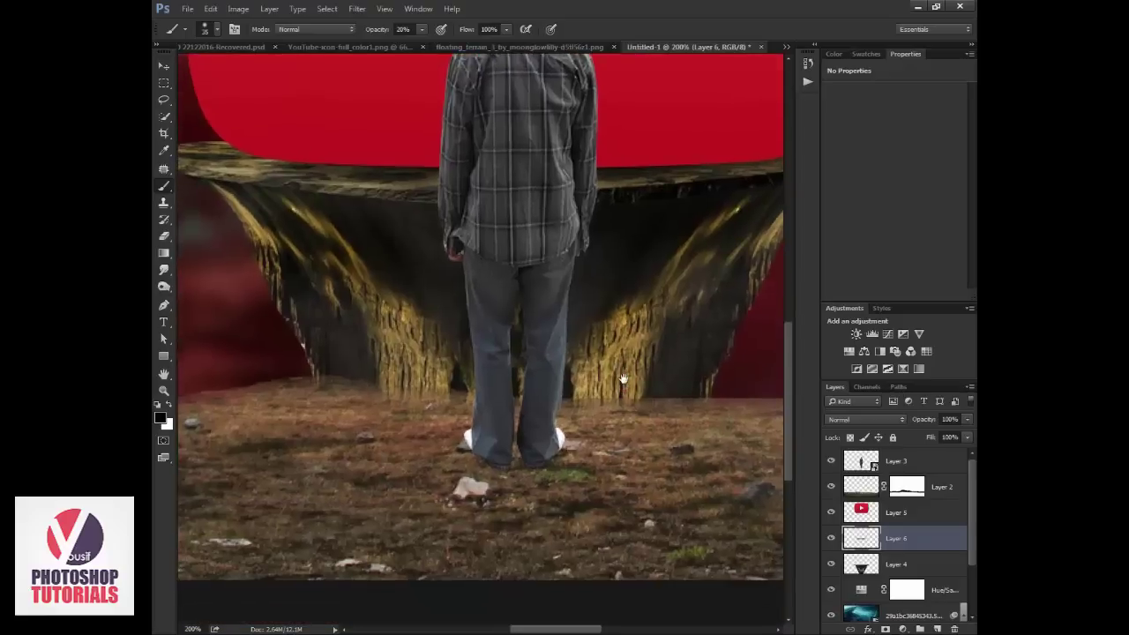
left_click(945, 495)
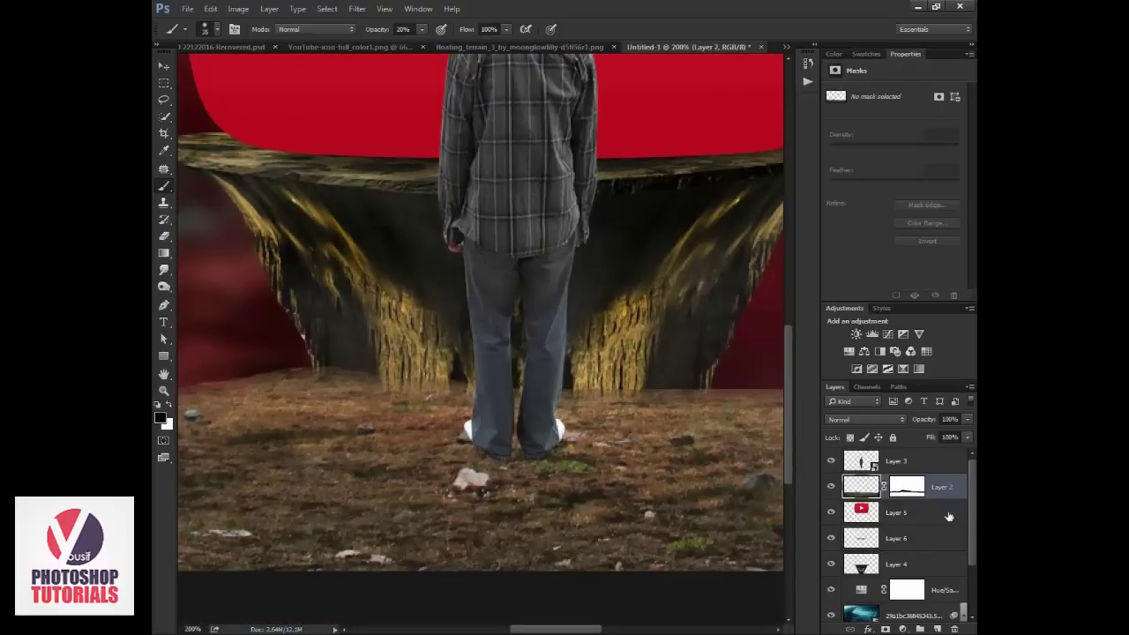
- On a new Layer 7, paint a soft dark shadow on the ground under the man's feet
left_click(937, 628)
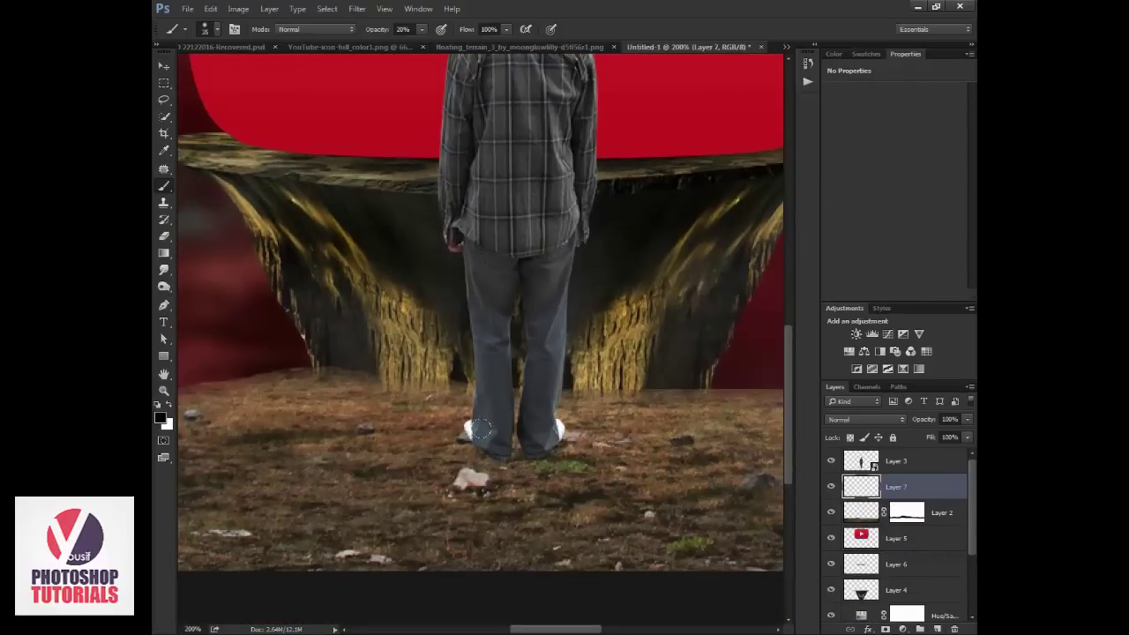
key("bracketleft")
key("bracketleft")
mouse_move(481, 429)
left_mouse_down()
mouse_move(474, 436)
mouse_move(502, 452)
left_mouse_up()
key("bracketright")
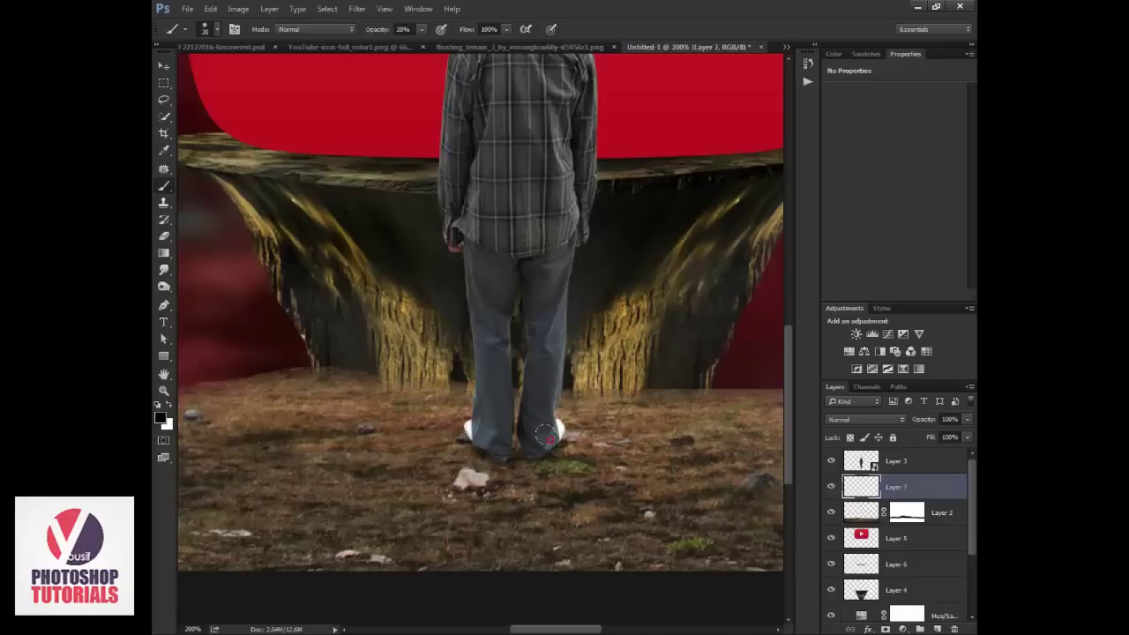
key("bracketright")
left_click_drag(550, 429, 463, 436)
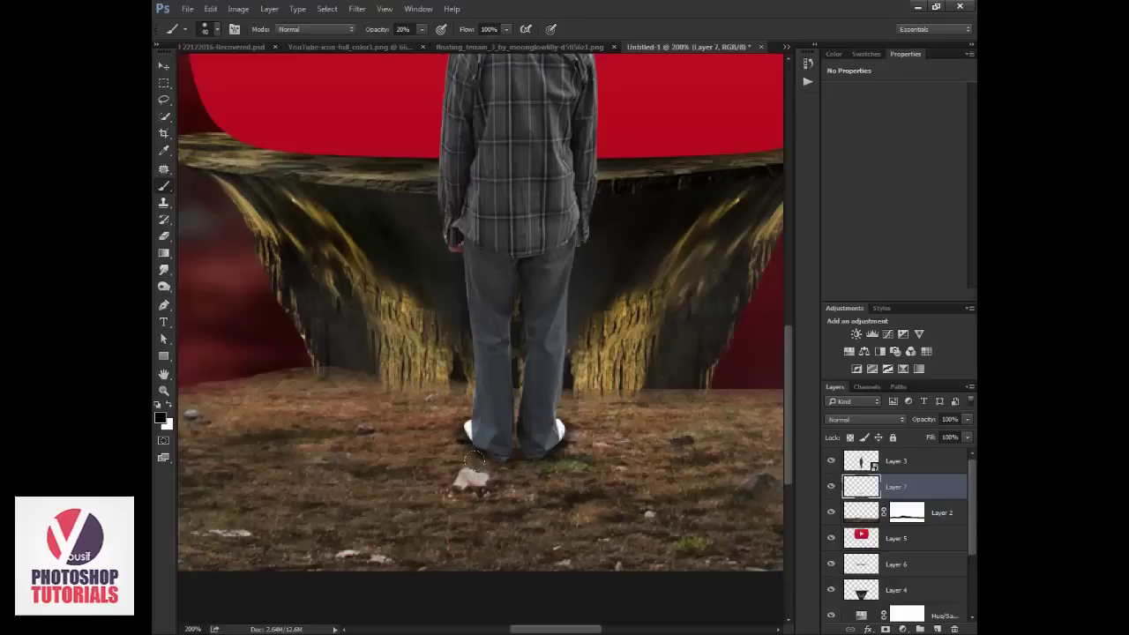
mouse_move(490, 499)
left_mouse_down()
mouse_move(508, 546)
mouse_move(542, 389)
mouse_move(564, 410)
left_mouse_up()
left_click_drag(476, 465, 518, 560)
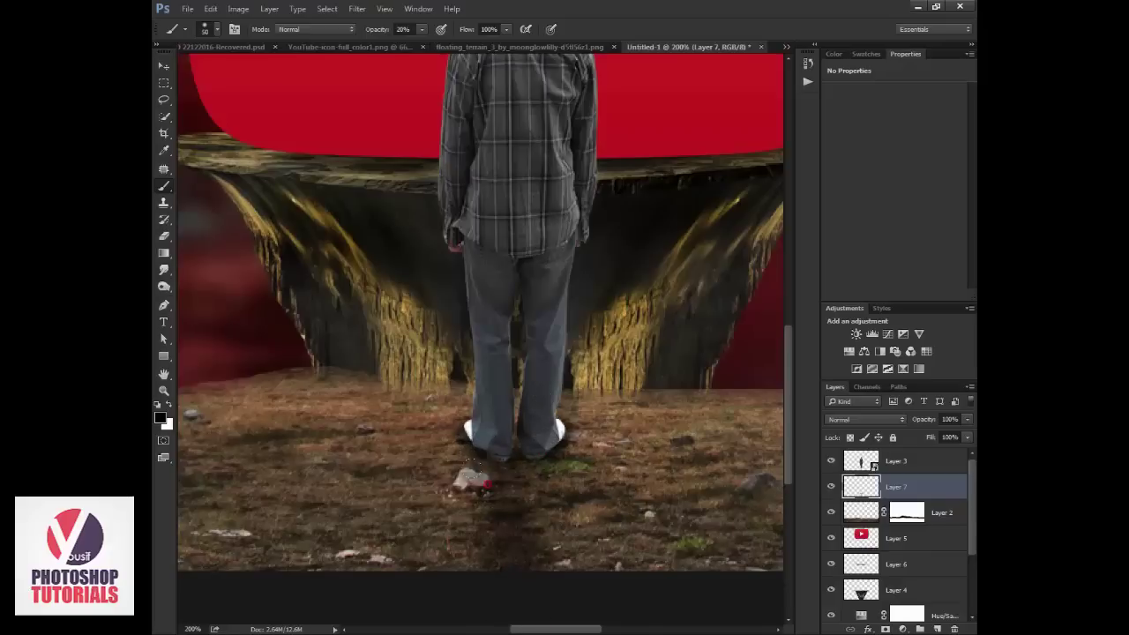
left_click_drag(511, 481, 534, 520)
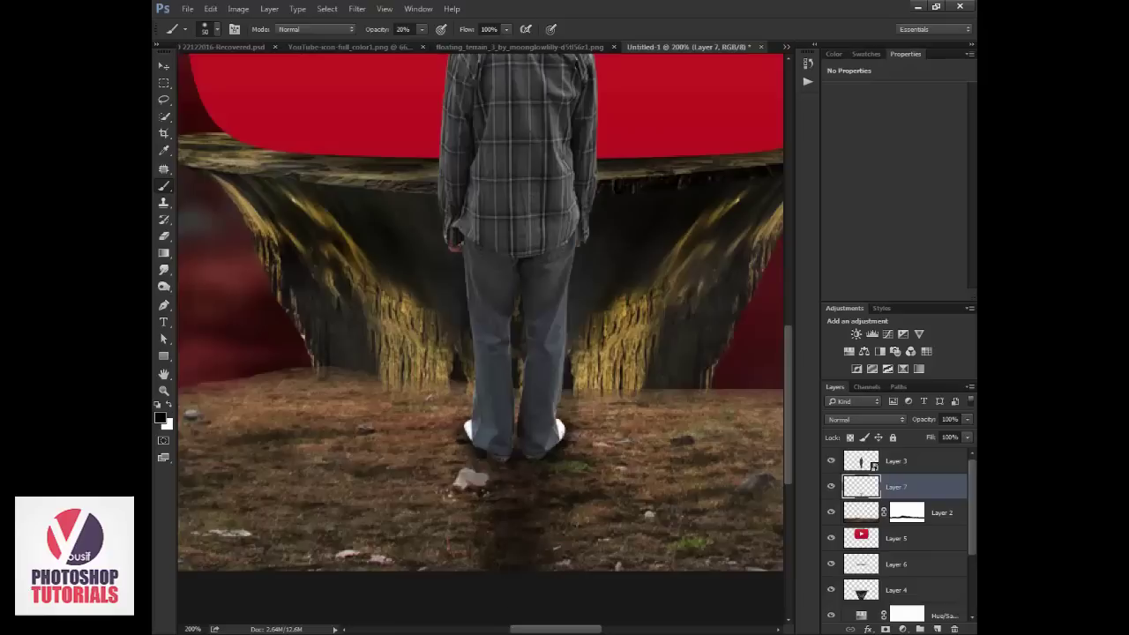
left_click_drag(465, 454, 480, 533)
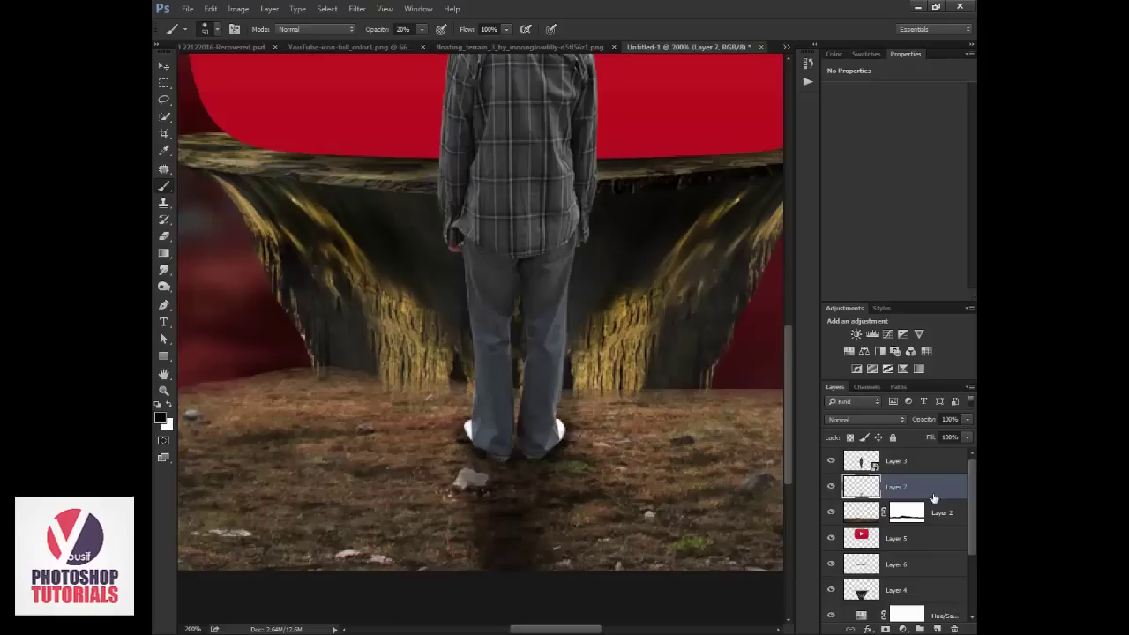
- Zoom out to the whole composition and open Layer Style for the logo's Layer 5
left_click(926, 466)
scroll(571, 467, "up", 1)
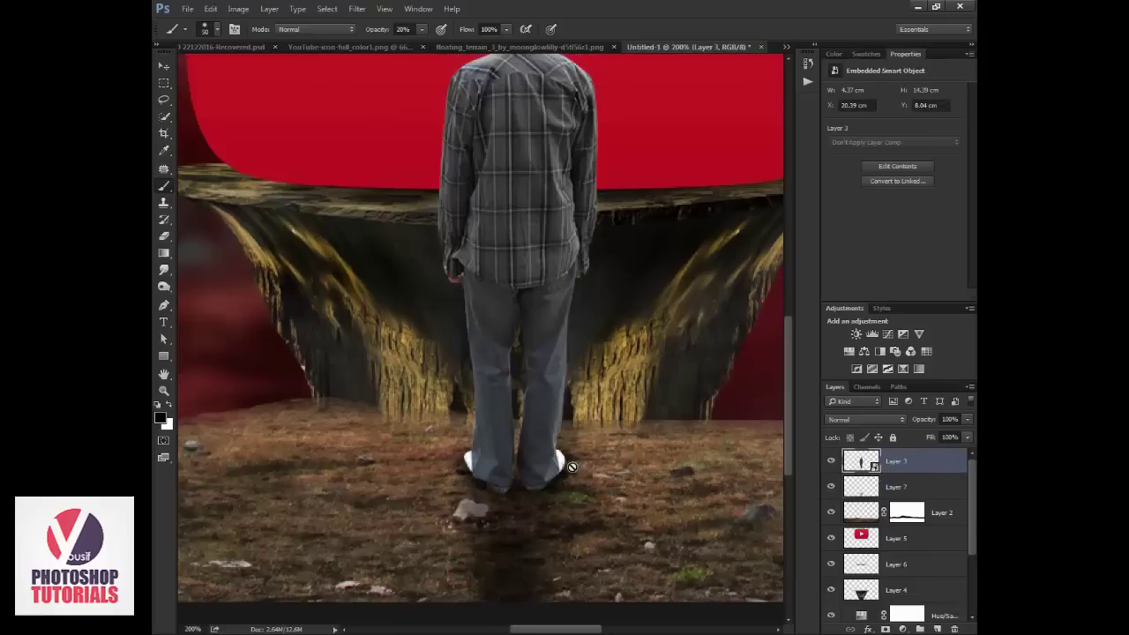
key("z")
left_click(601, 355, "alt")
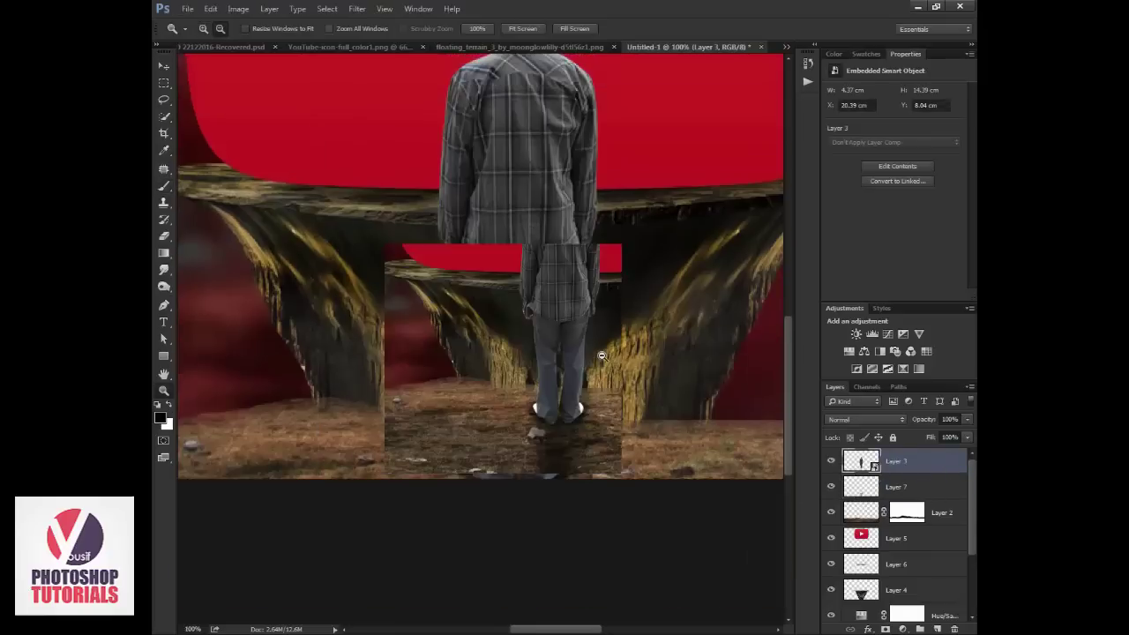
left_click(529, 340, "alt")
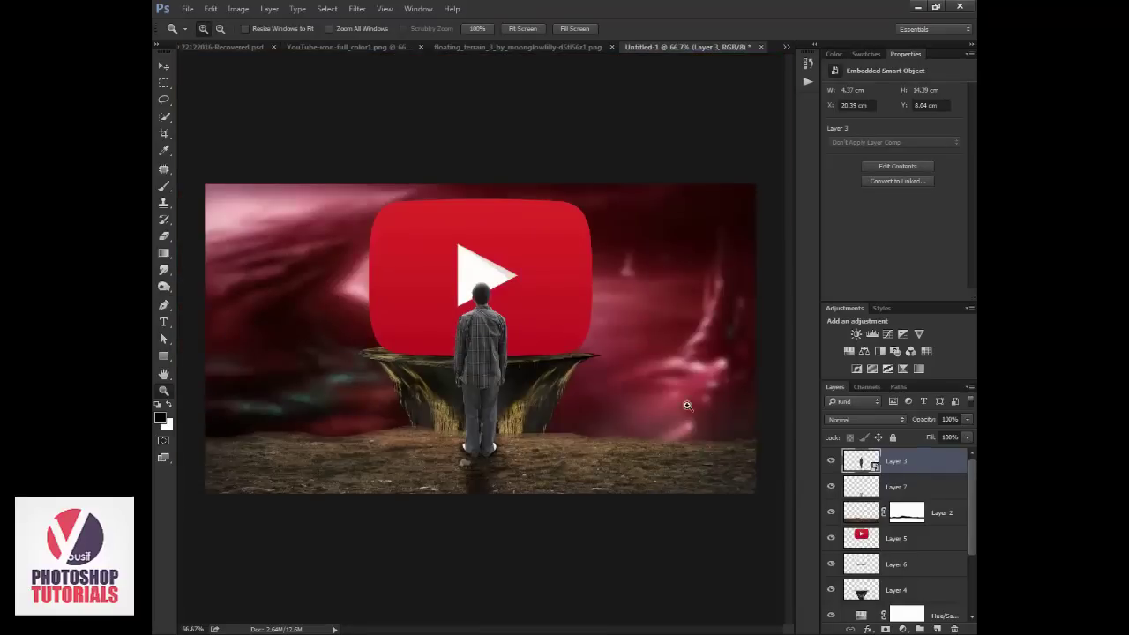
key("b")
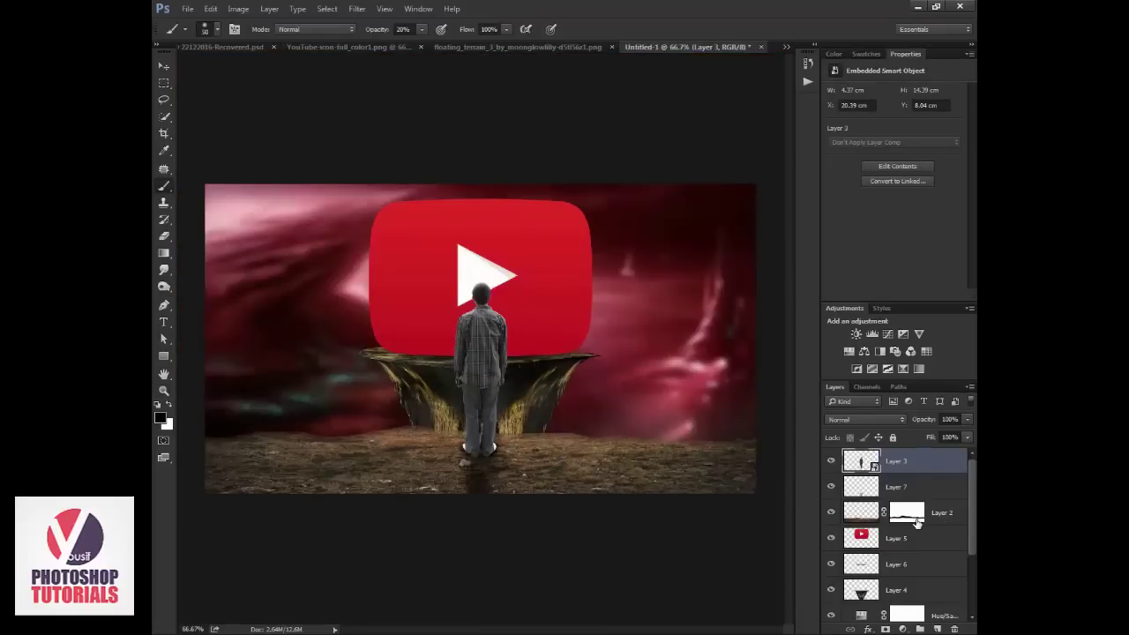
scroll(917, 522, "down", 2)
left_click(921, 491)
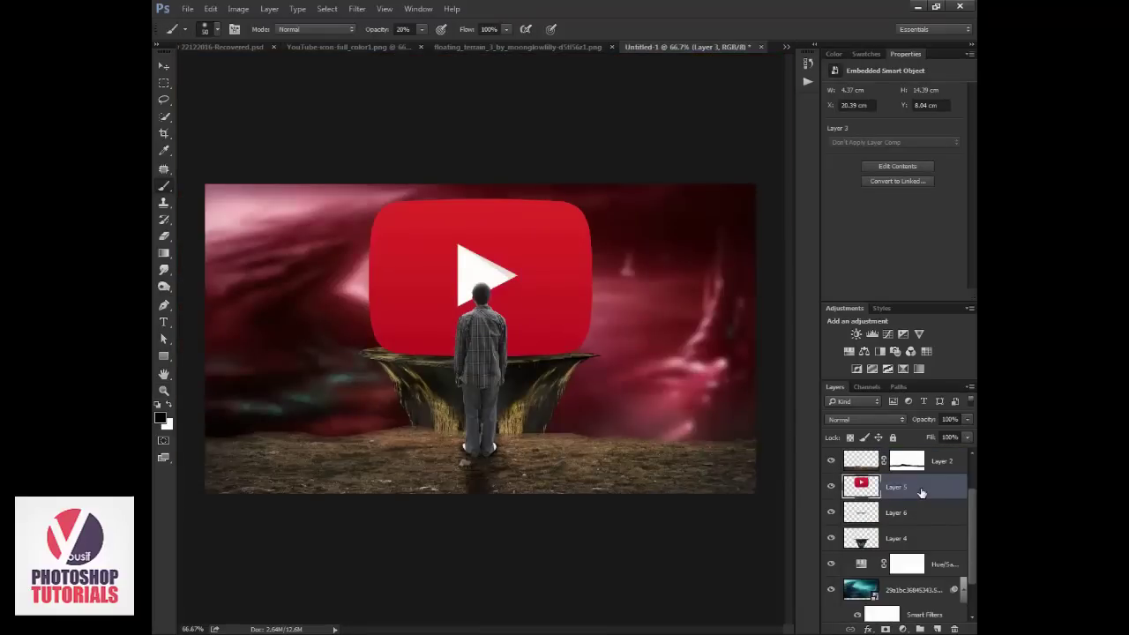
double_click(922, 492)
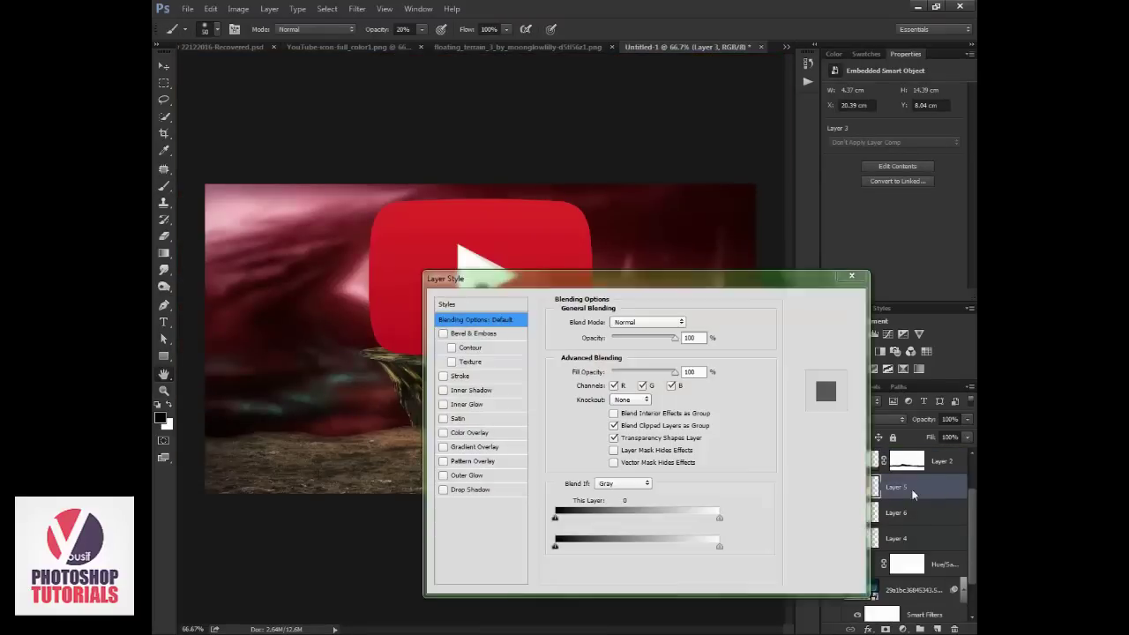
- Give the logo a large red Outer Glow in Linear Dodge (Add) mode
left_click(482, 477)
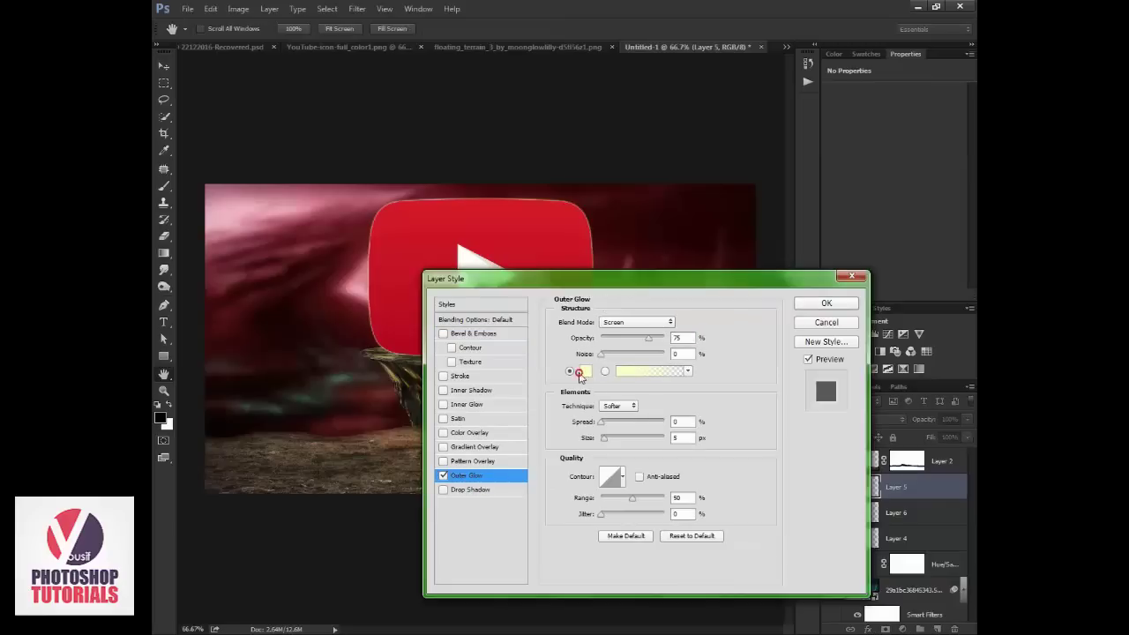
left_click(581, 372)
left_click(422, 254)
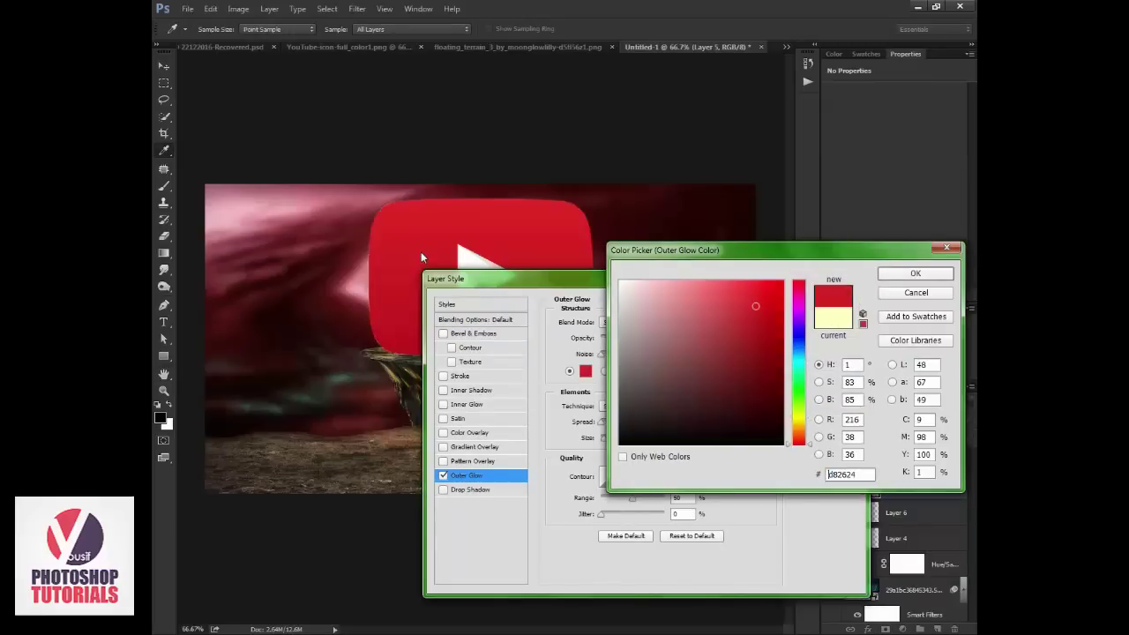
left_click(916, 275)
left_click(644, 323)
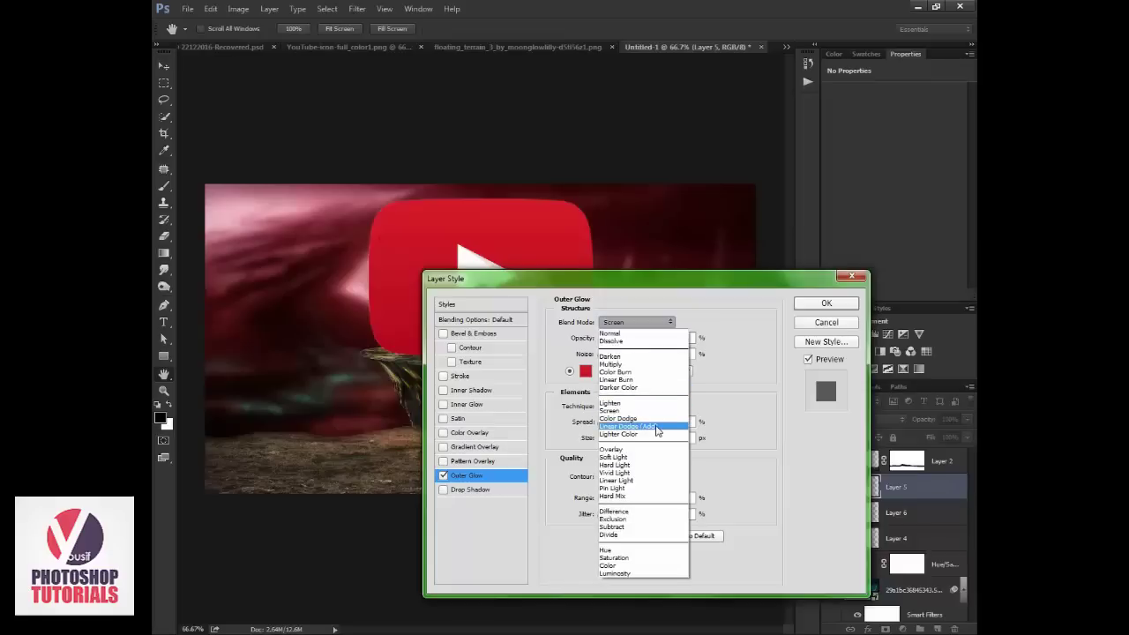
left_click(657, 431)
left_click_drag(604, 438, 622, 438)
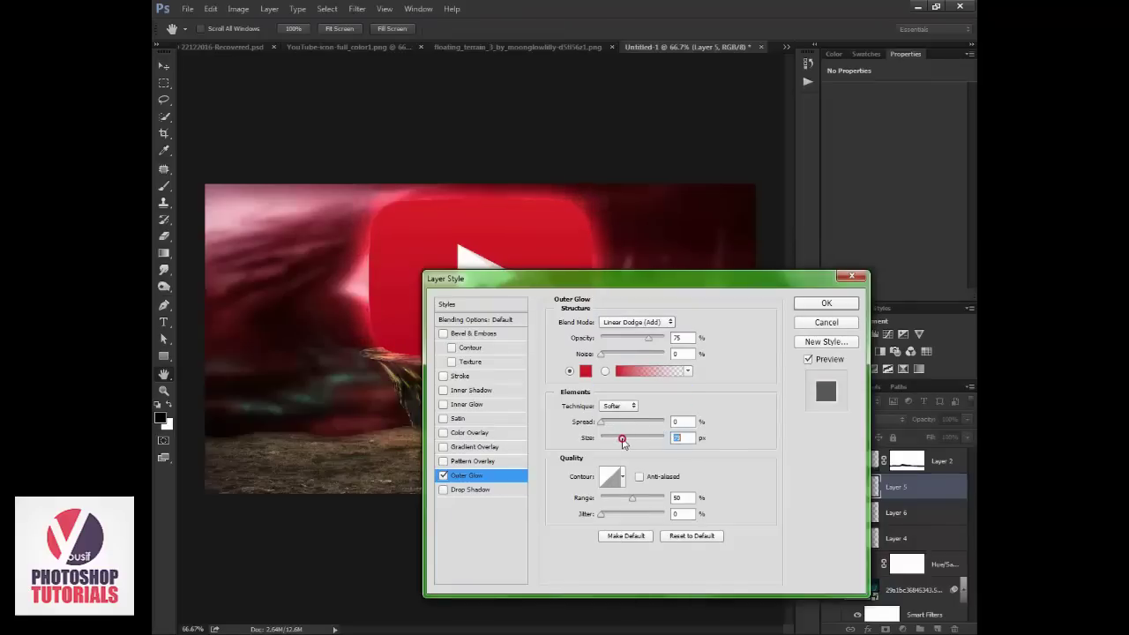
left_click(815, 305)
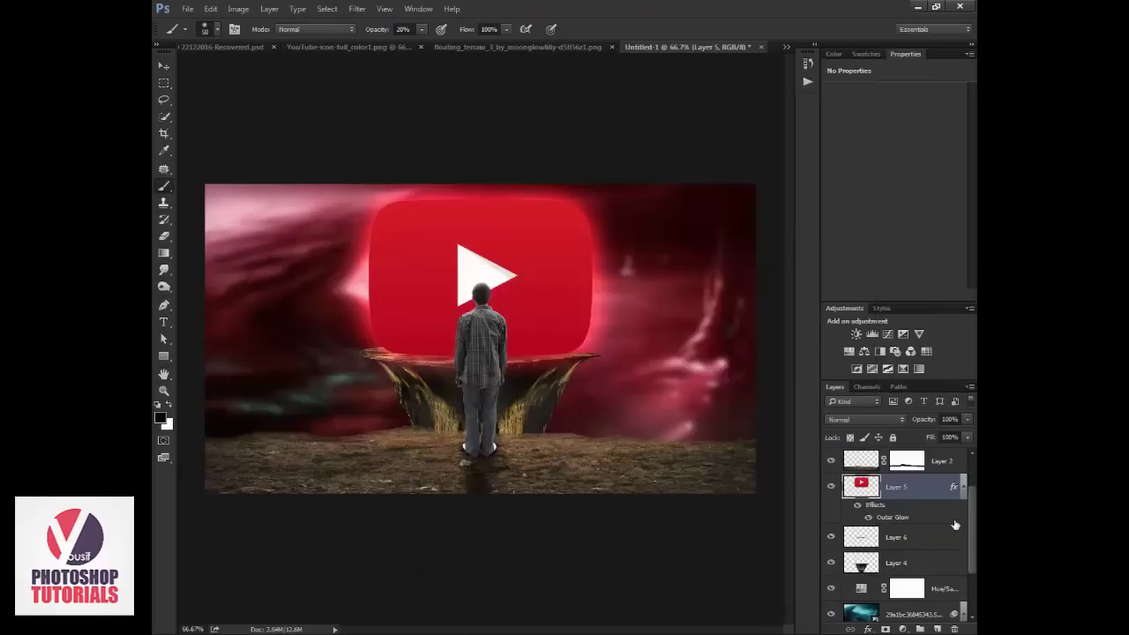
- Duplicate the glowing logo layer and change the copy's outer glow to light pink
key("ctrl+j")
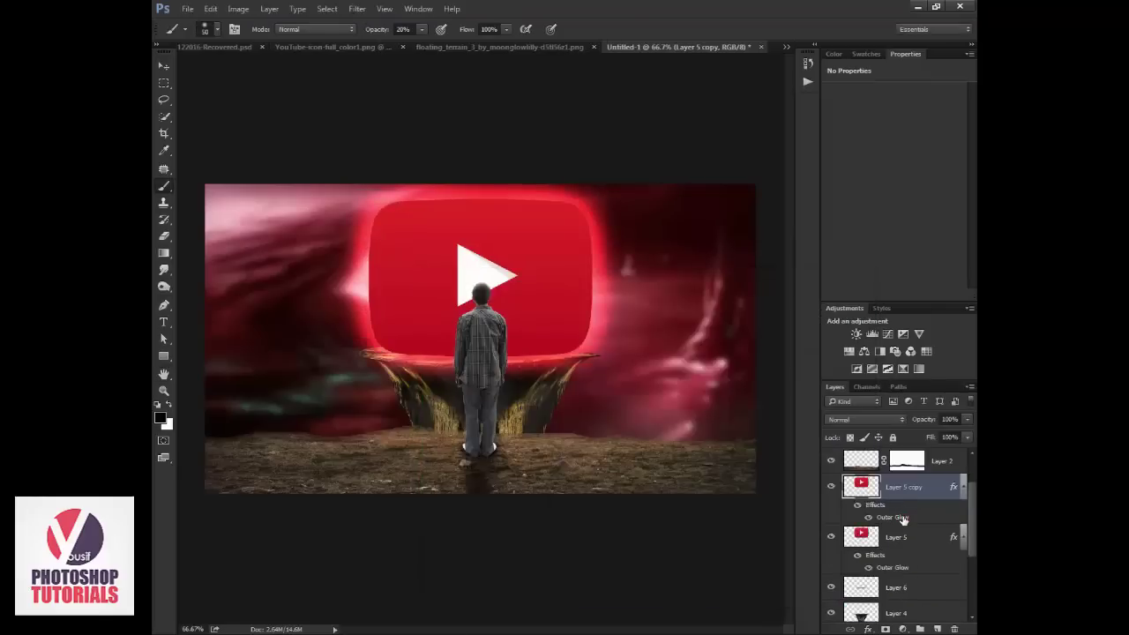
double_click(892, 518)
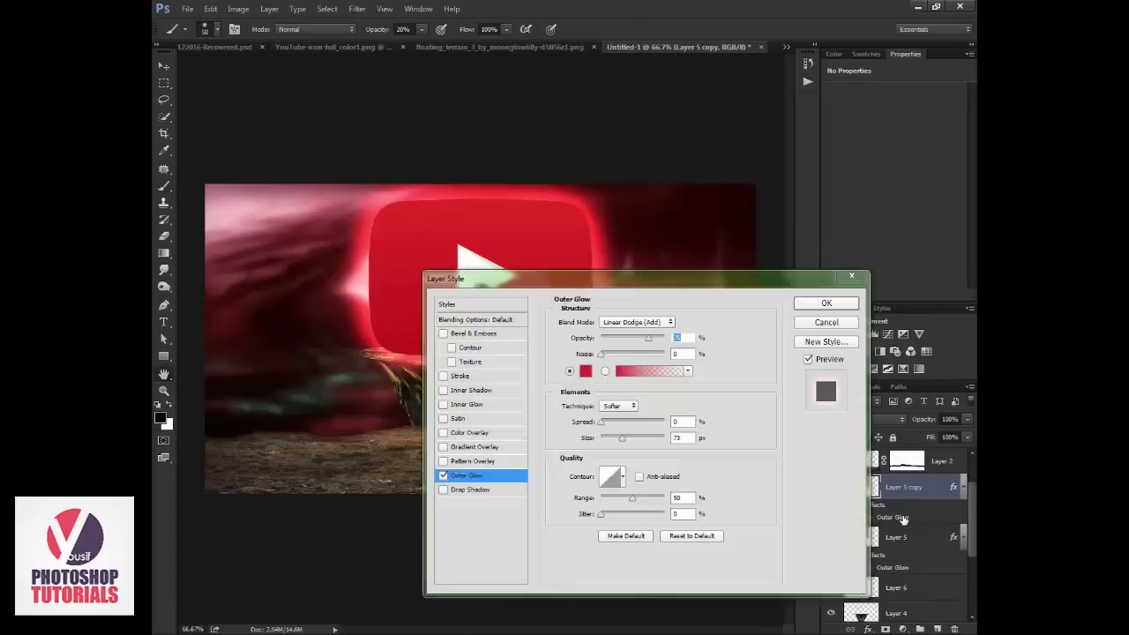
left_click(584, 371)
left_click_drag(652, 311, 686, 262)
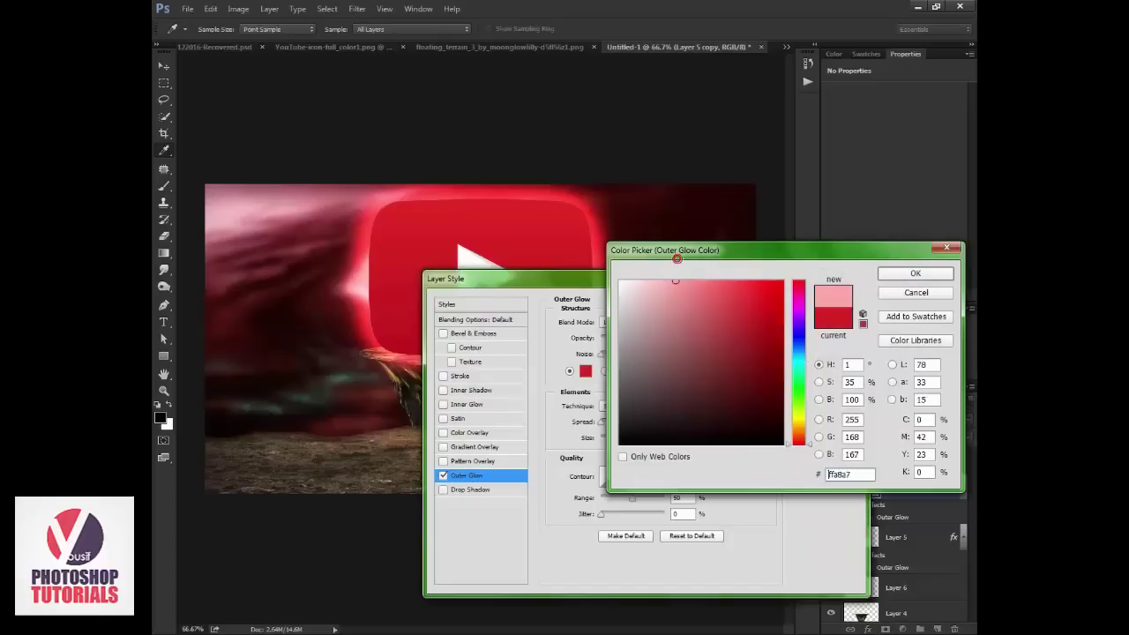
left_click(916, 273)
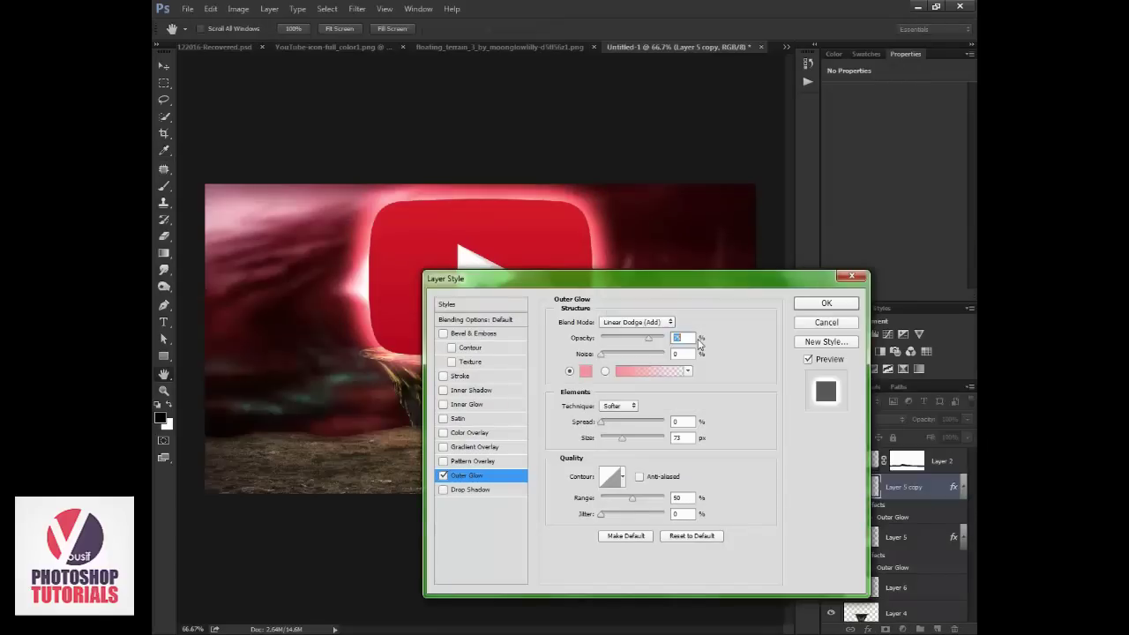
- Make the pink glow smaller, 100% opacity, in Linear Dodge (Add) mode
left_click_drag(622, 437, 612, 440)
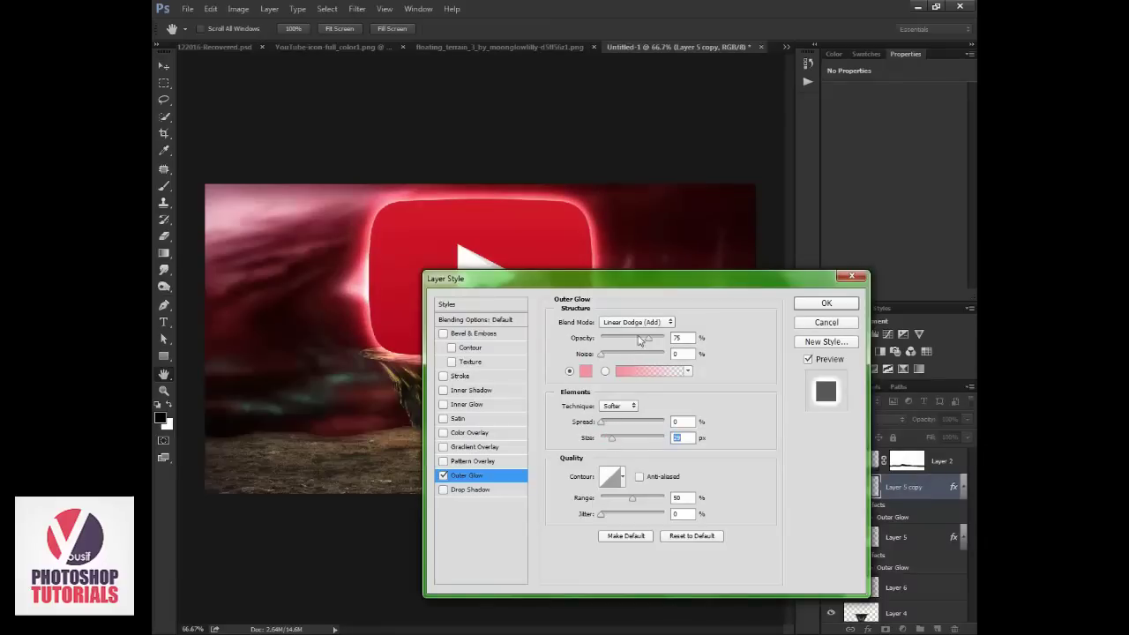
left_click(647, 323)
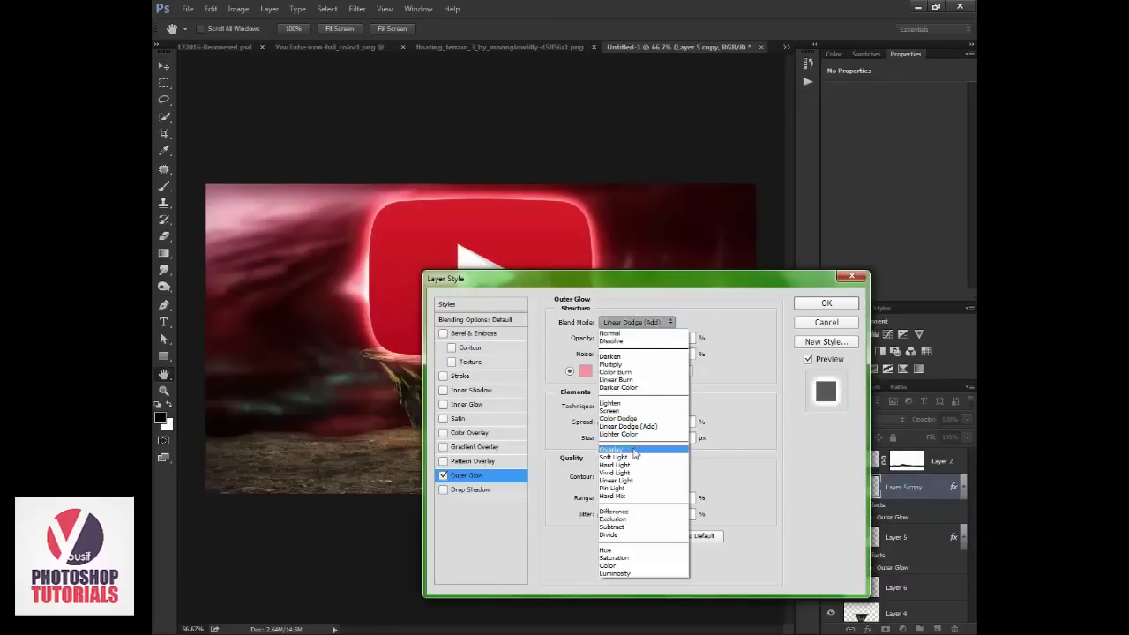
left_click(631, 450)
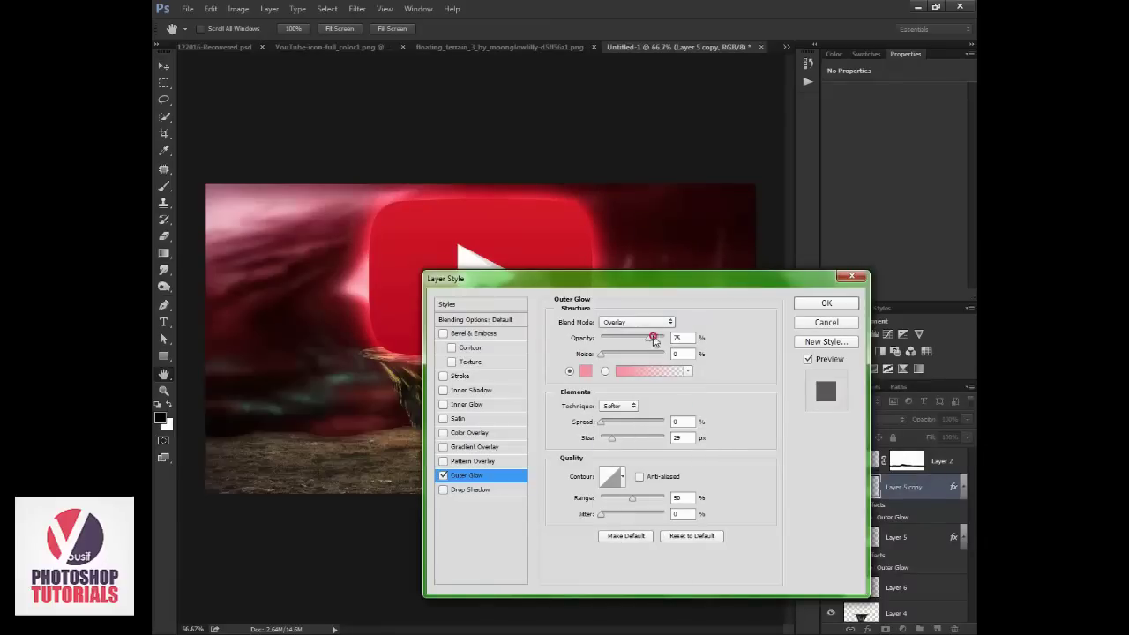
left_click_drag(649, 338, 675, 340)
left_click_drag(612, 438, 610, 439)
left_click(645, 321)
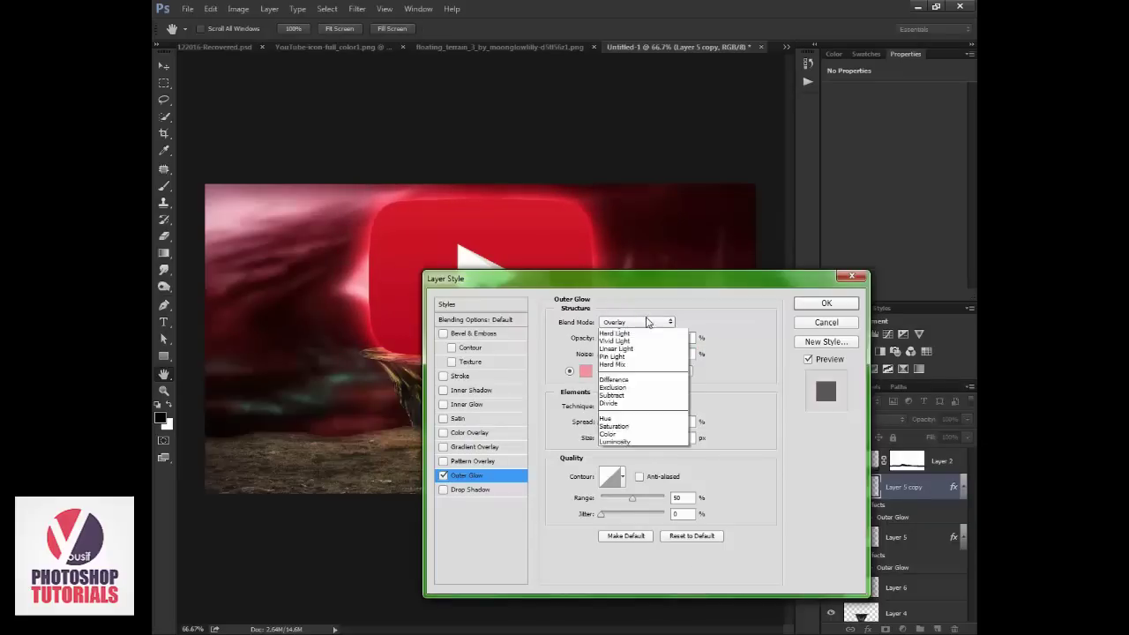
left_click(648, 429)
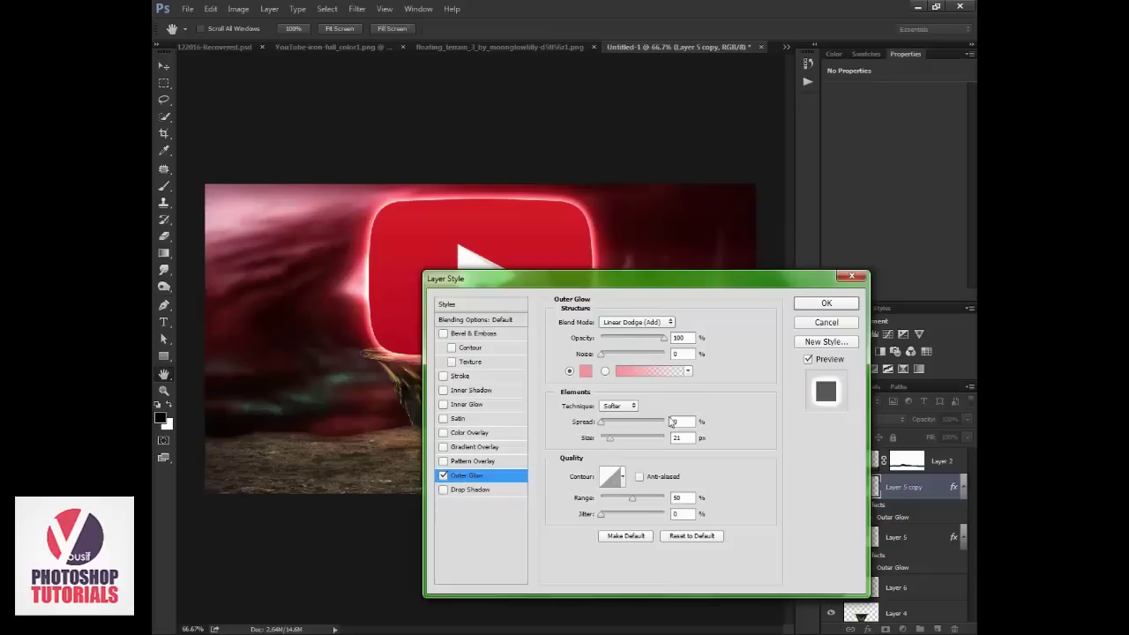
left_click(827, 303)
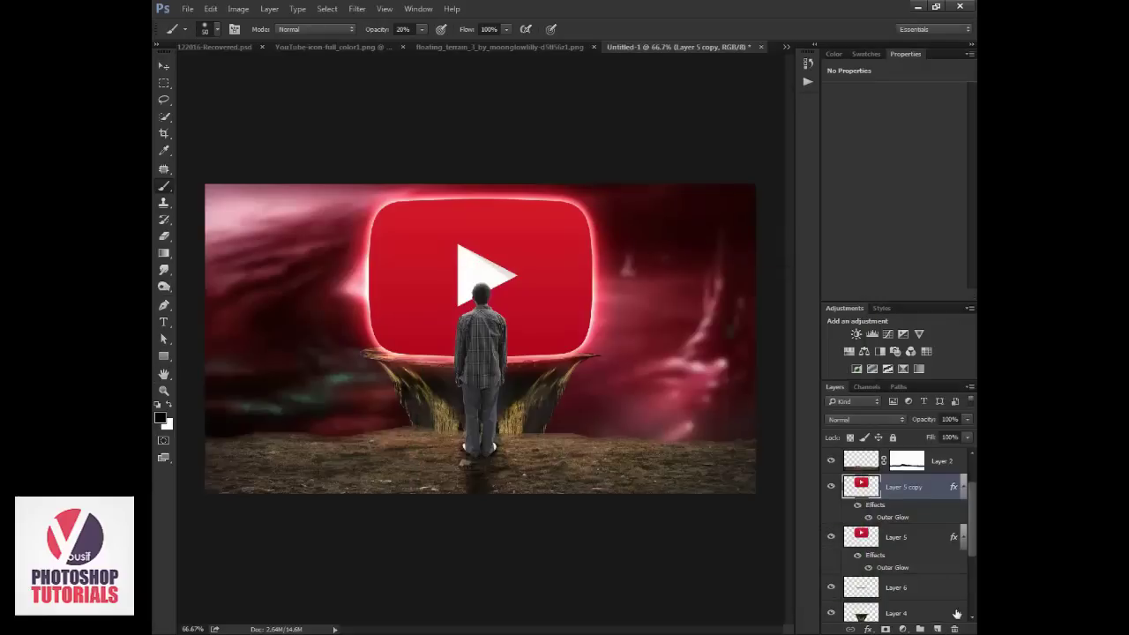
- Give Layer 5 copy a pink ff7a7a Inner Glow of 92 px at 58% opacity
double_click(905, 508)
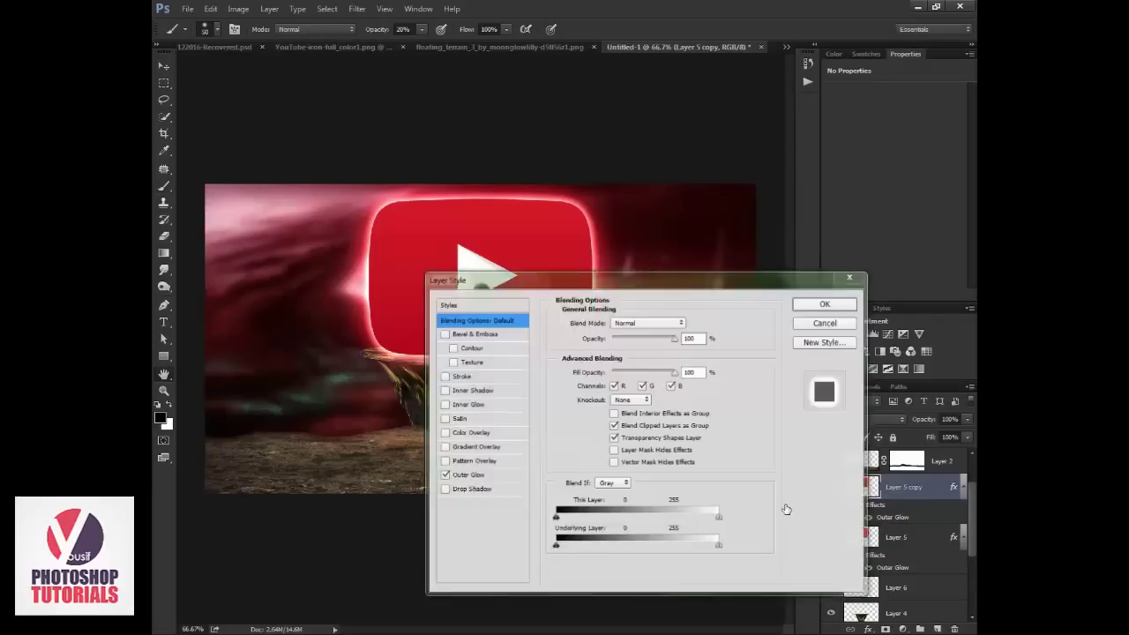
left_click(485, 404)
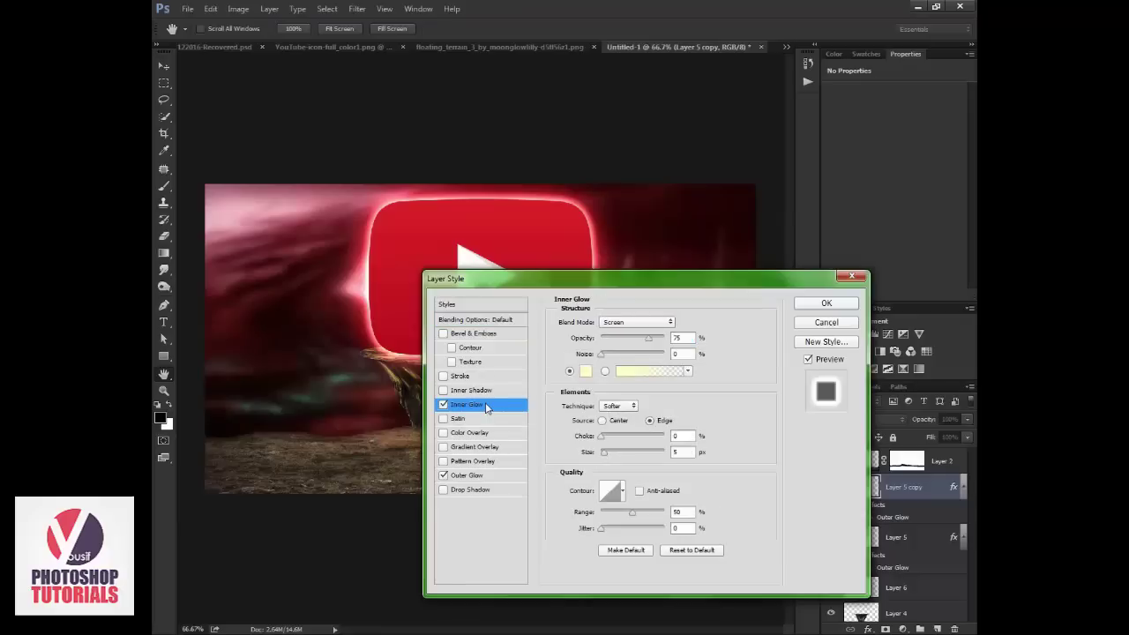
left_click(585, 371)
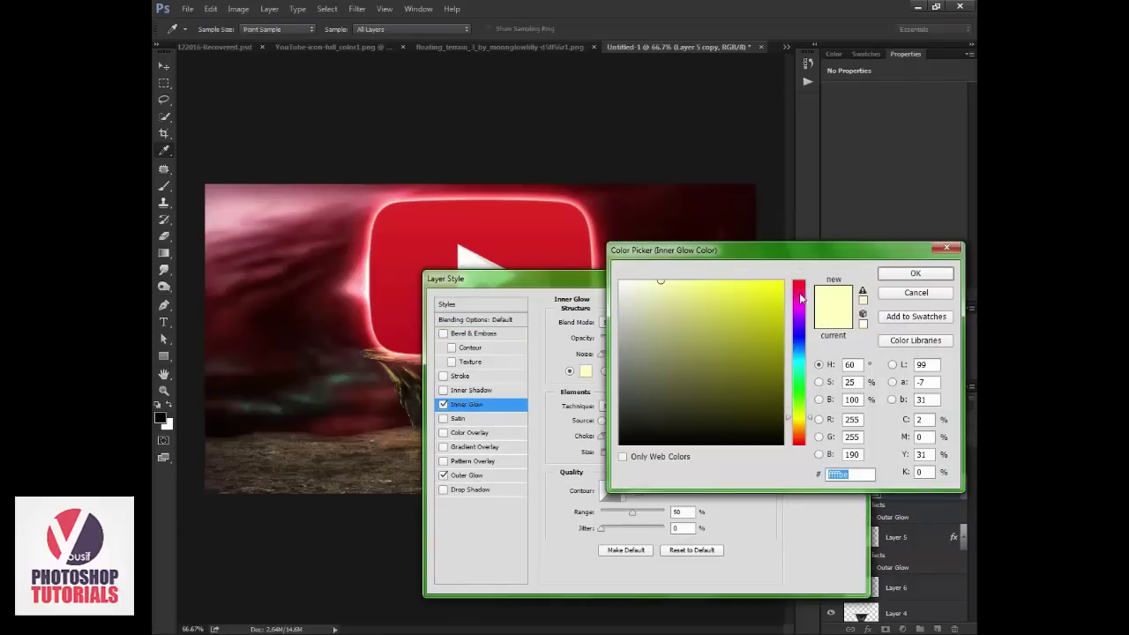
left_click_drag(801, 300, 800, 264)
left_click(704, 280)
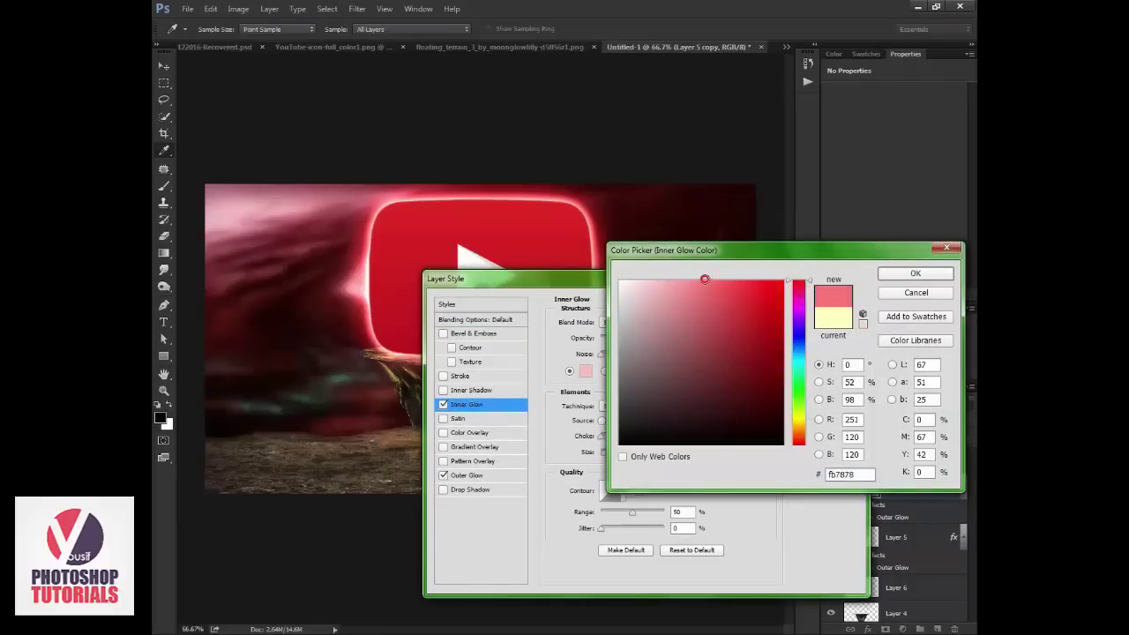
left_click(915, 273)
left_click_drag(603, 451, 626, 453)
left_click_drag(648, 338, 639, 342)
left_click(838, 302)
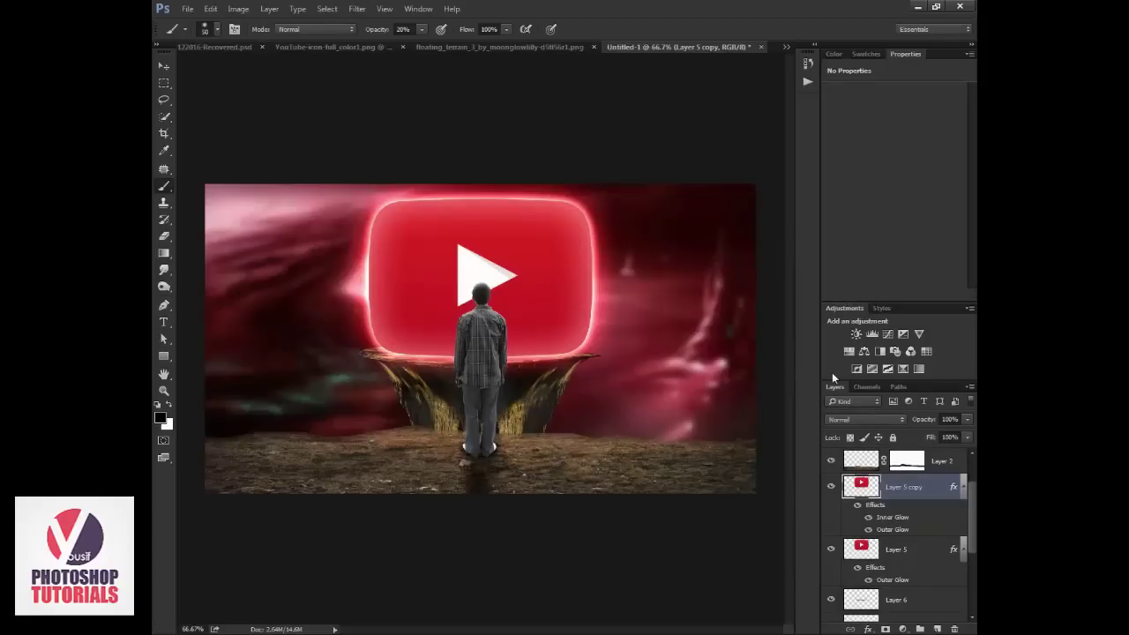
- Zoom in and select the logo's white play triangle by colour
key("z")
left_click(479, 281)
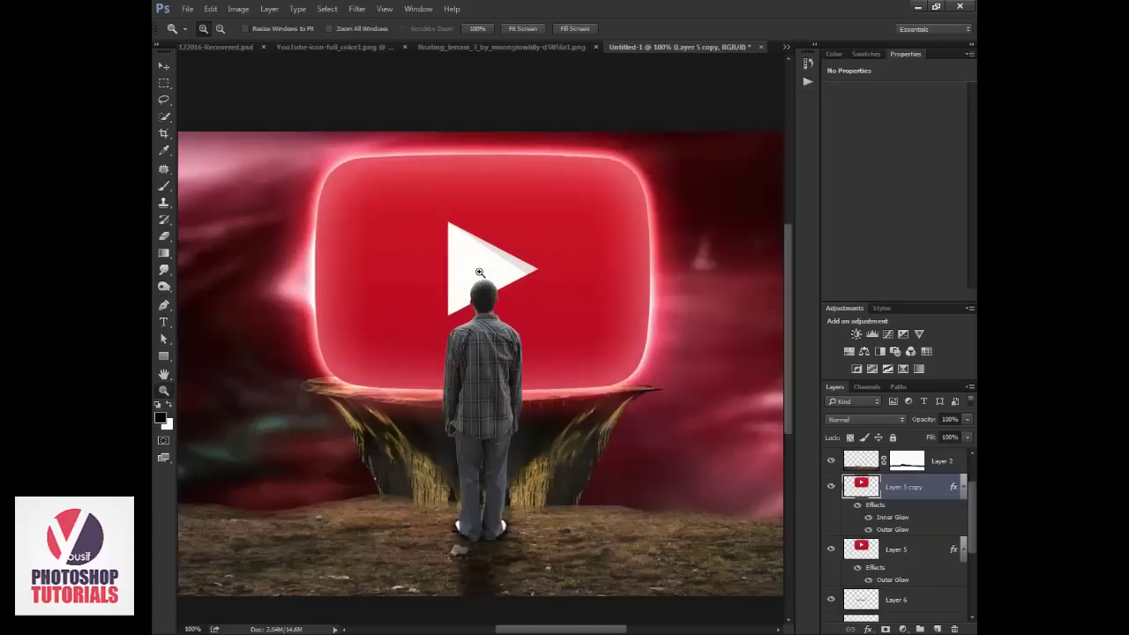
left_click(164, 116)
left_click(242, 127)
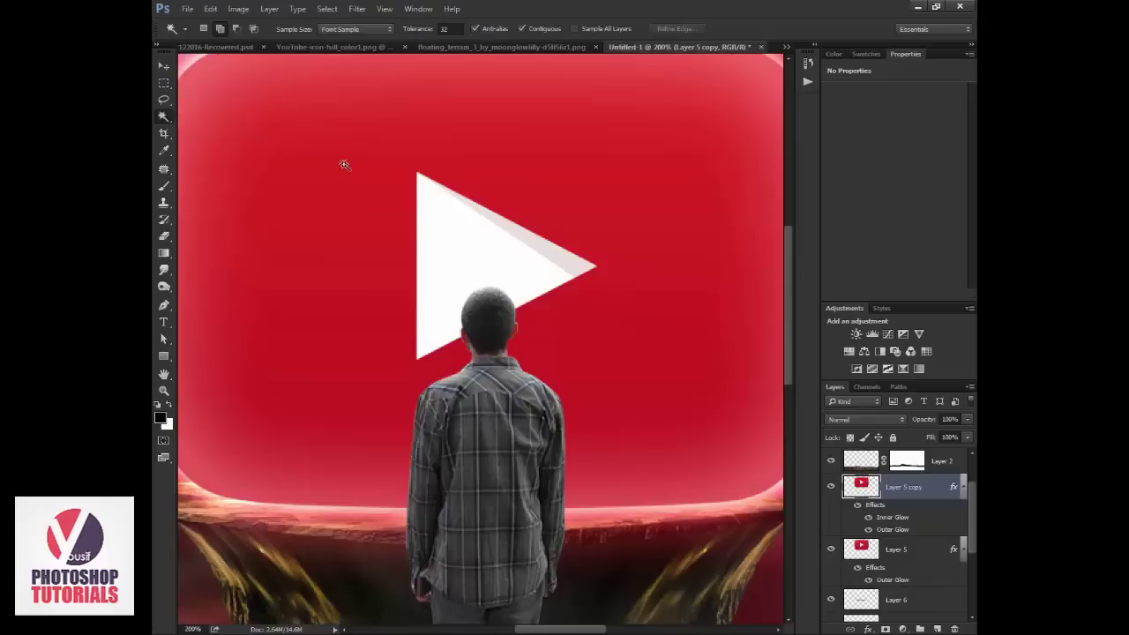
left_click(456, 238)
- Copy the triangle onto a new glowing Layer 8 and fit the image on screen
key("ctrl+j")
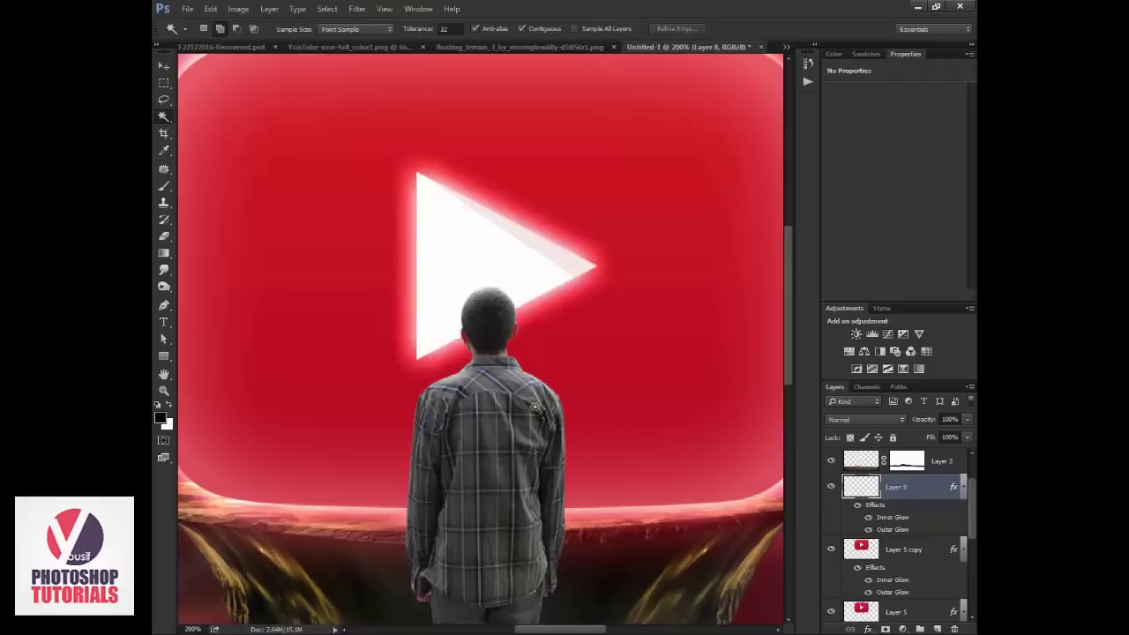
key("ctrl+z")
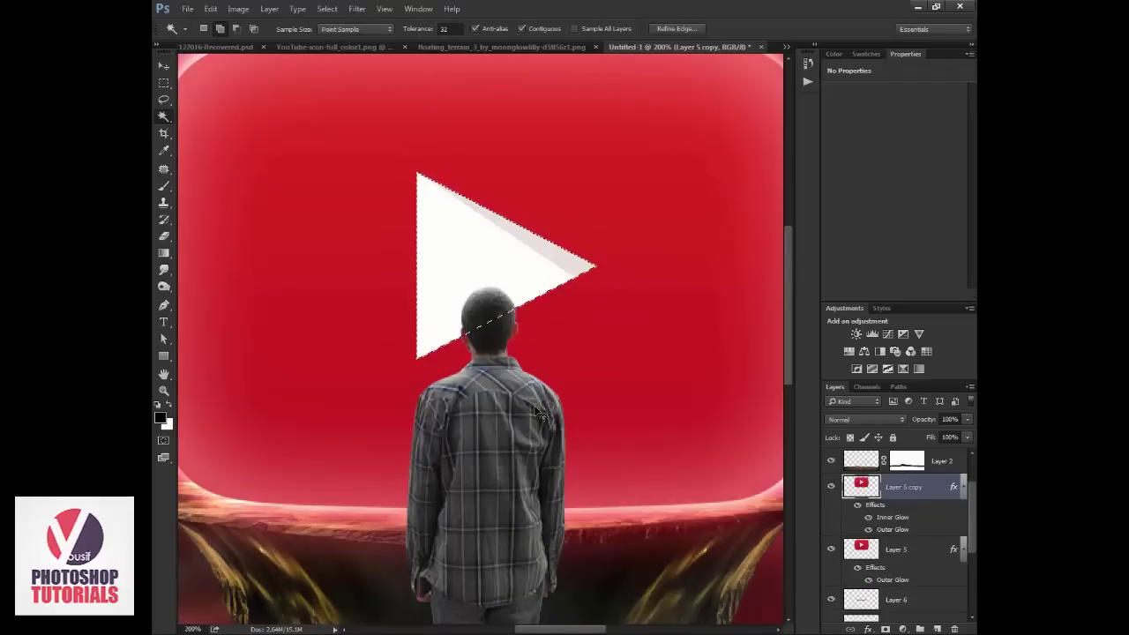
key("ctrl+j")
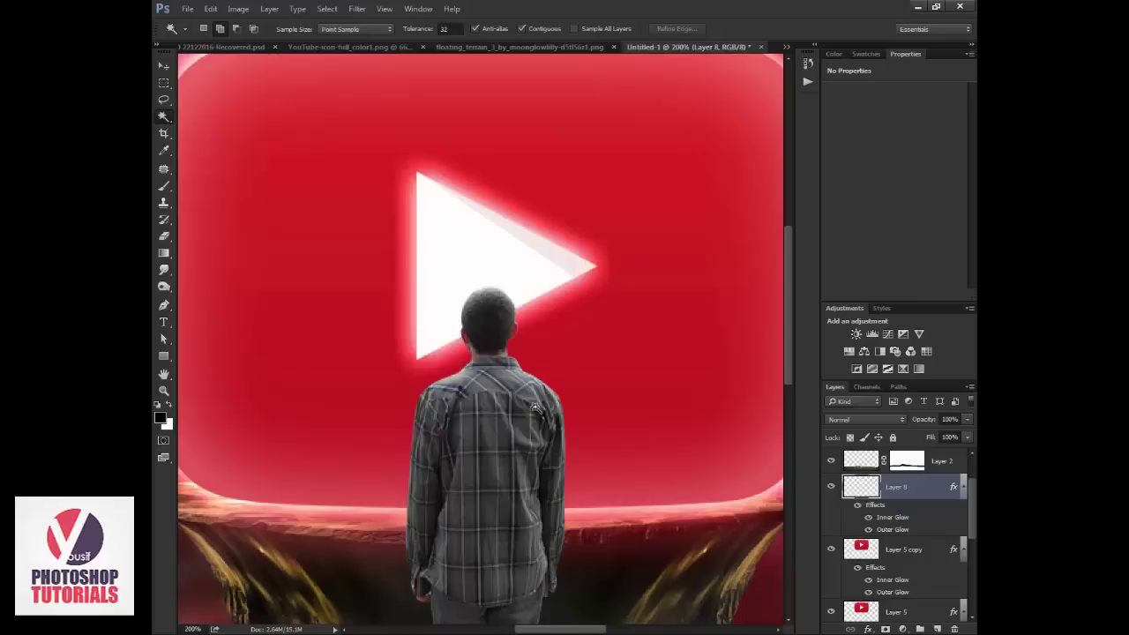
key("ctrl+0")
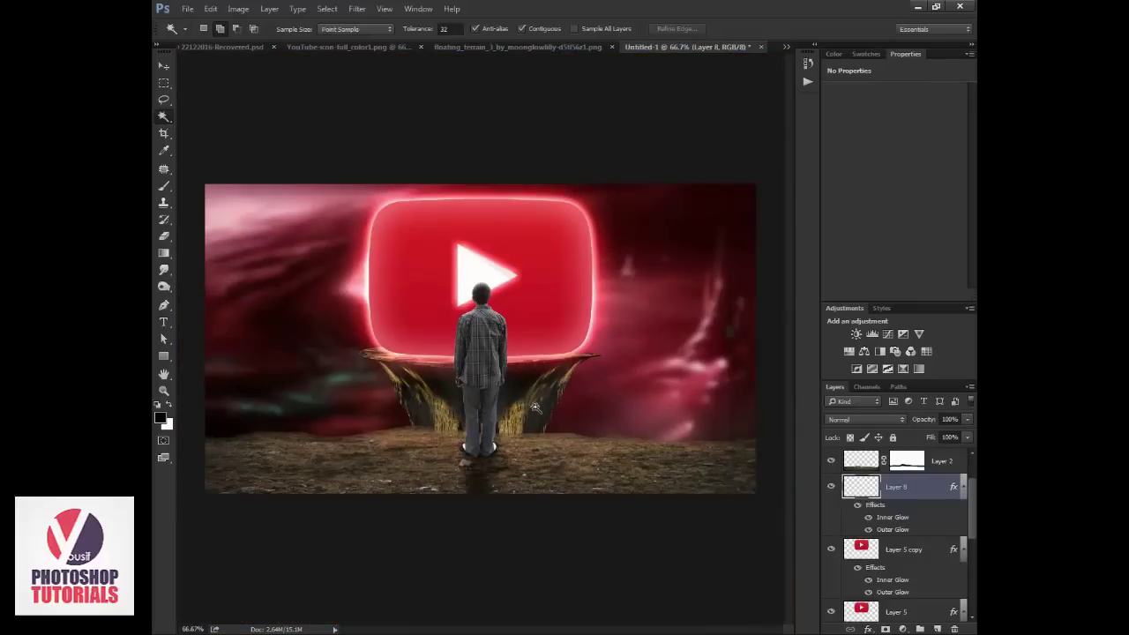
scroll(844, 502, "up", 3)
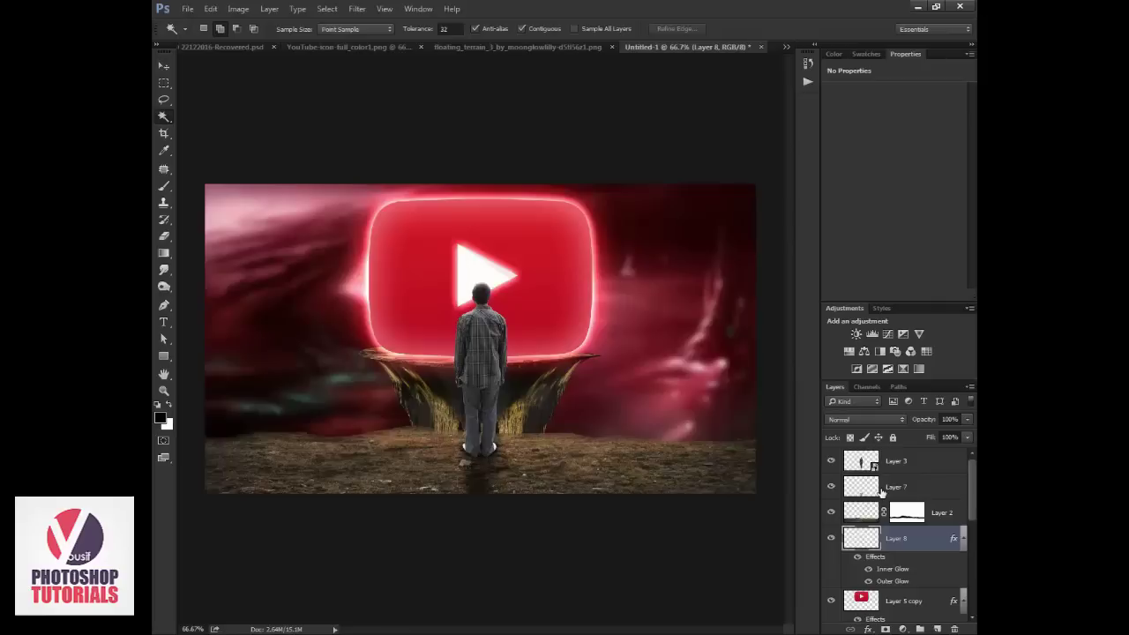
- Open the Layer Style dialog for the man's Layer 3, with no effects enabled
left_click(943, 464)
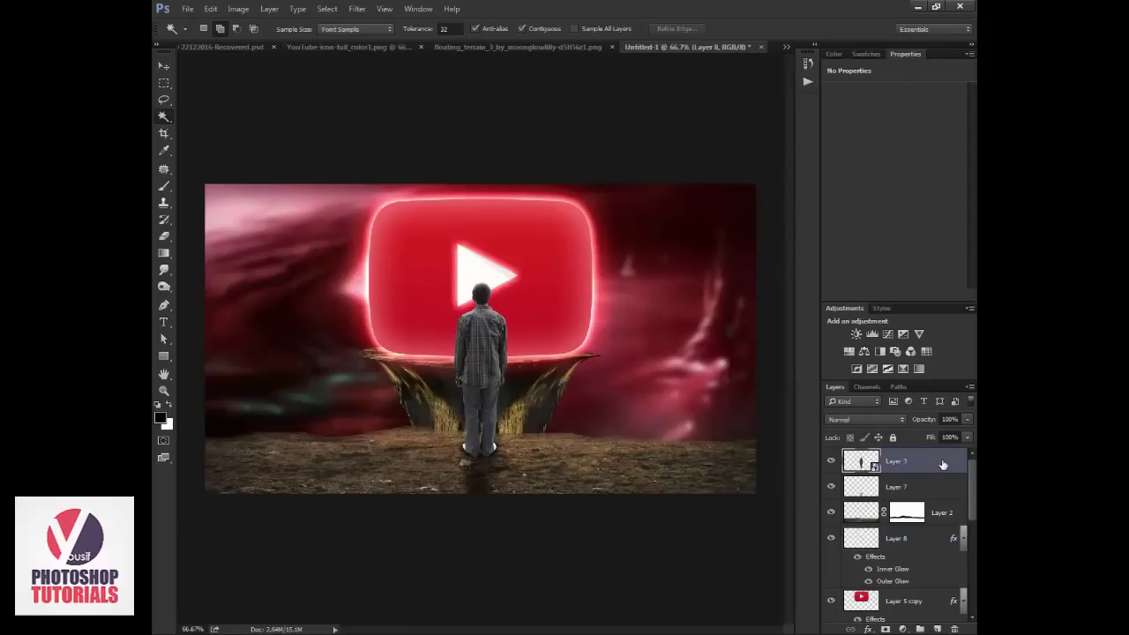
double_click(943, 464)
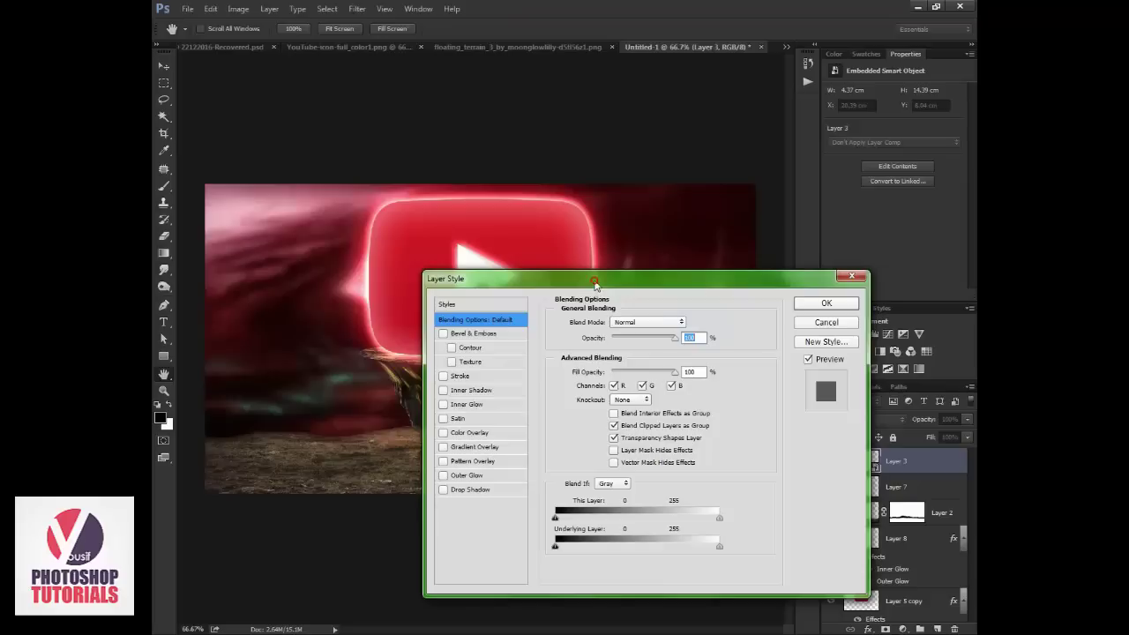
left_click_drag(587, 291, 667, 299)
left_click(923, 334)
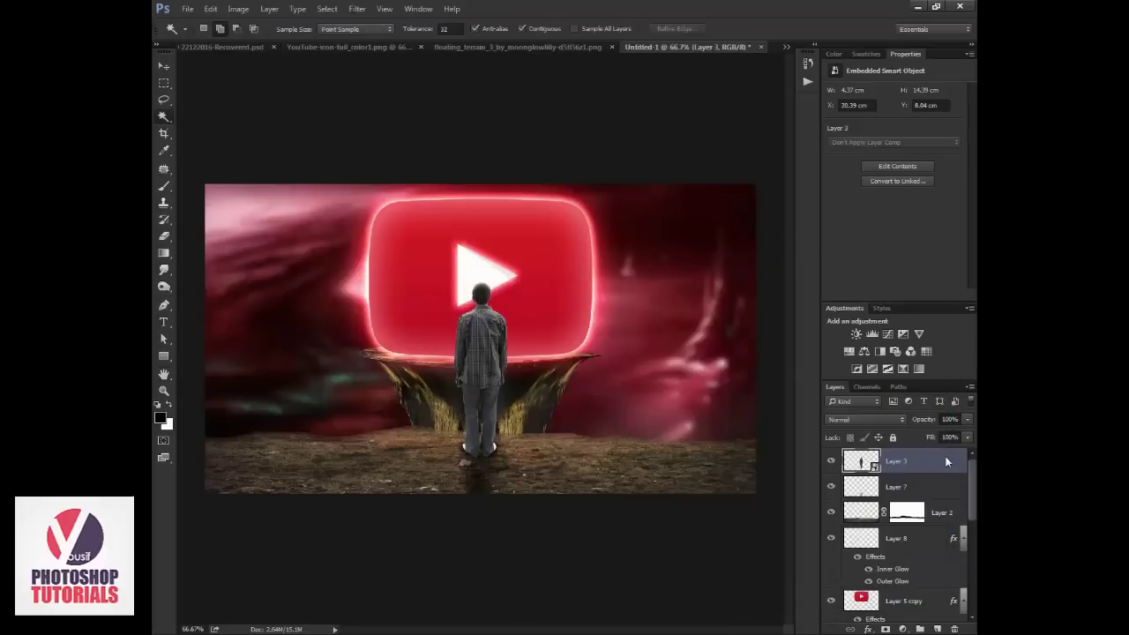
double_click(946, 461)
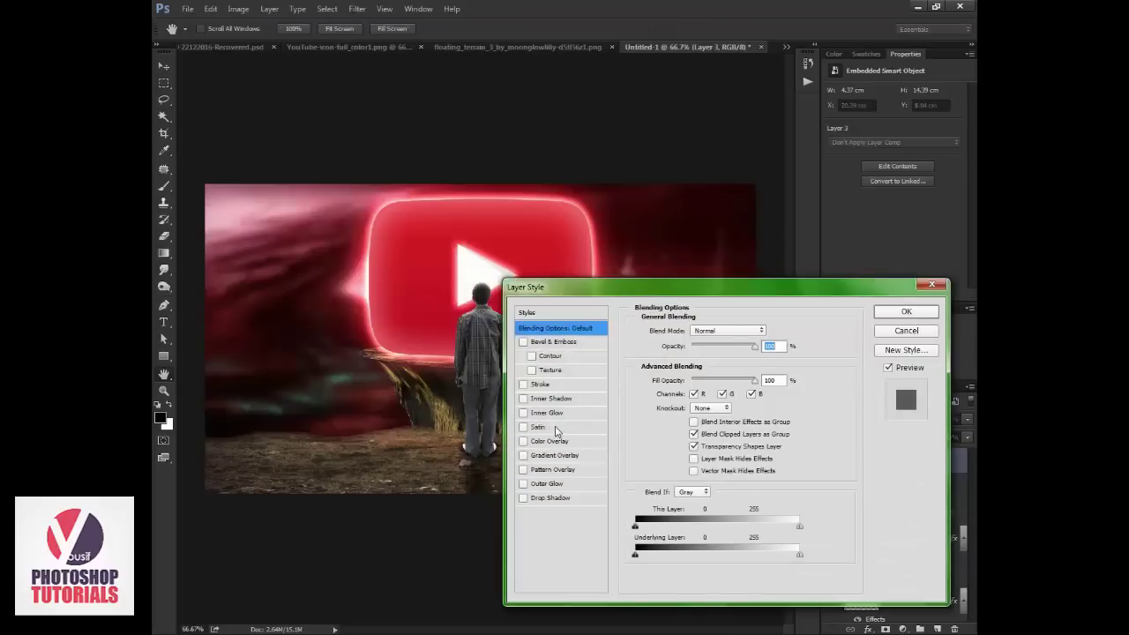
- Add a Satin effect to the man, adjusting its distance and slightly lowering opacity
left_click(545, 429)
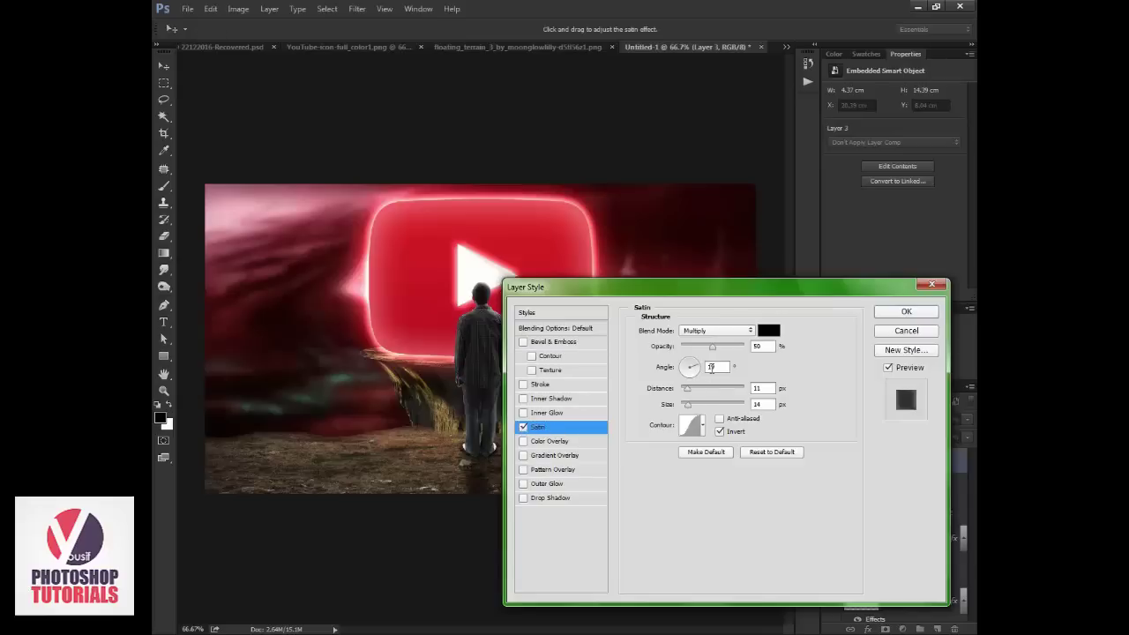
mouse_move(687, 388)
left_mouse_down()
mouse_move(709, 388)
mouse_move(681, 388)
left_mouse_up()
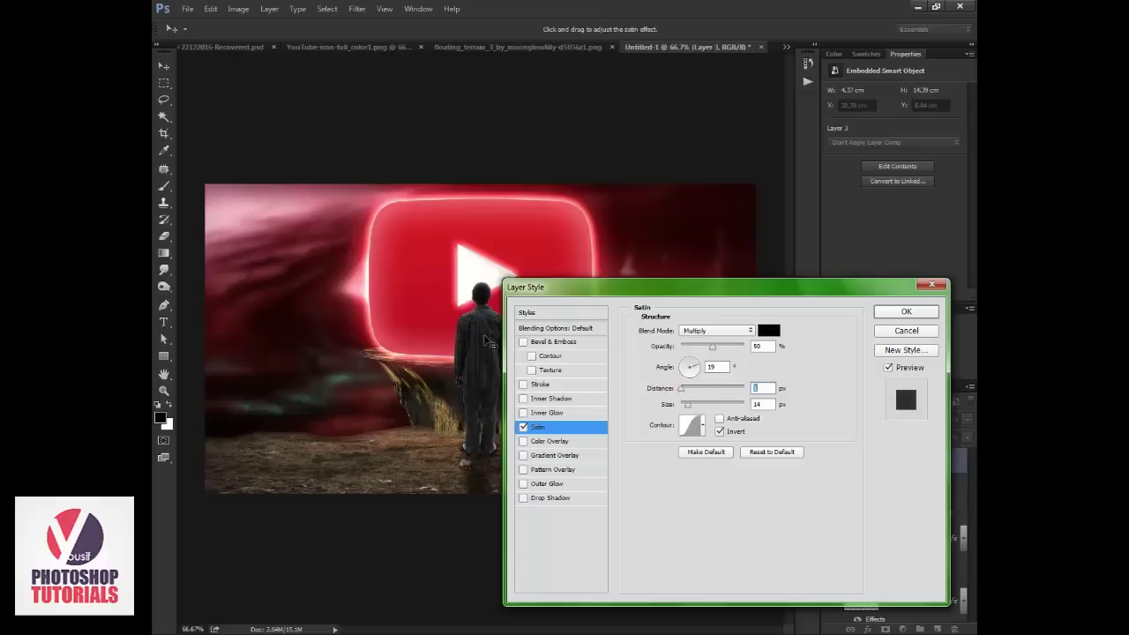
scroll(494, 335, "up", 1)
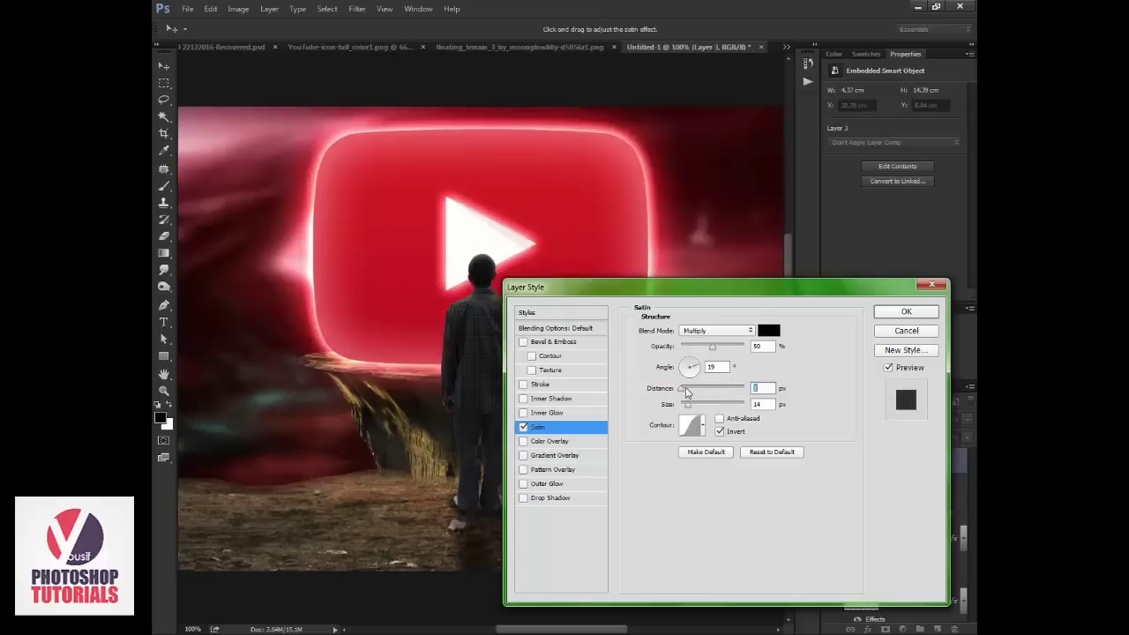
left_click_drag(692, 392, 687, 393)
mouse_move(683, 393)
left_mouse_down()
mouse_move(699, 396)
mouse_move(686, 399)
left_mouse_up()
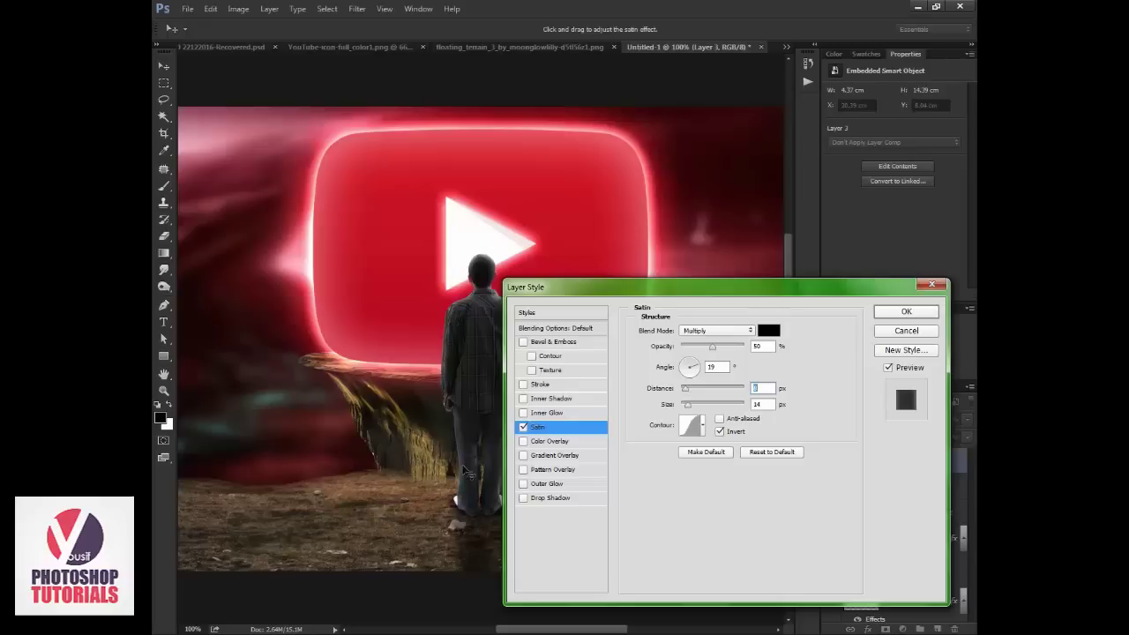
left_click_drag(687, 389, 685, 390)
left_click_drag(731, 347, 724, 350)
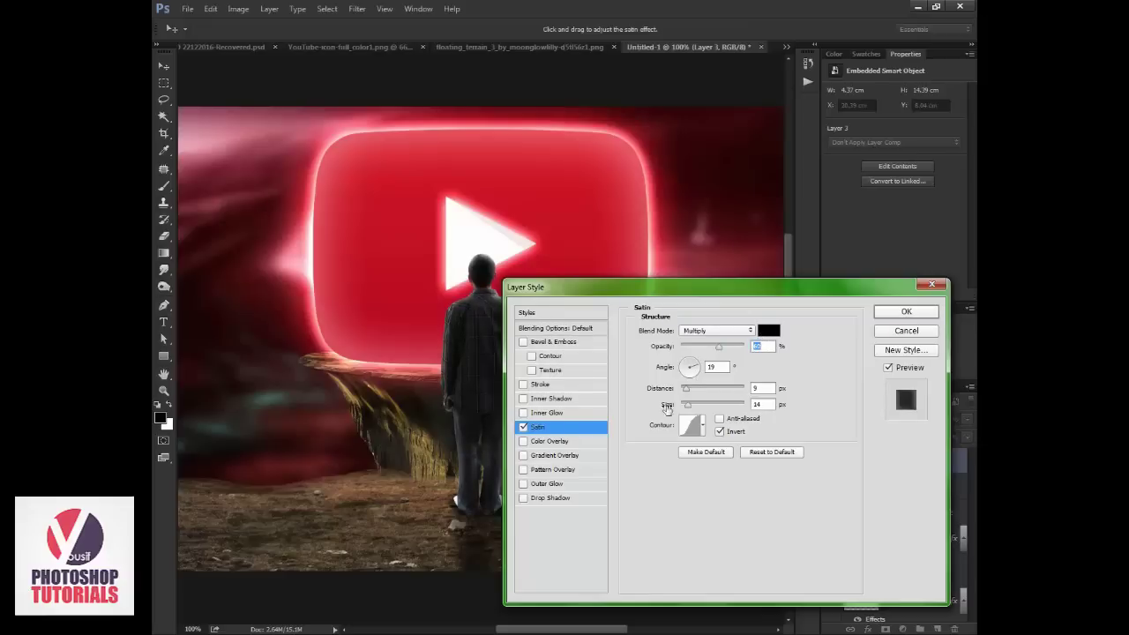
- Add a bright red Inner Glow in Linear Dodge (Add), 13 px, reduced opacity
left_click(563, 414)
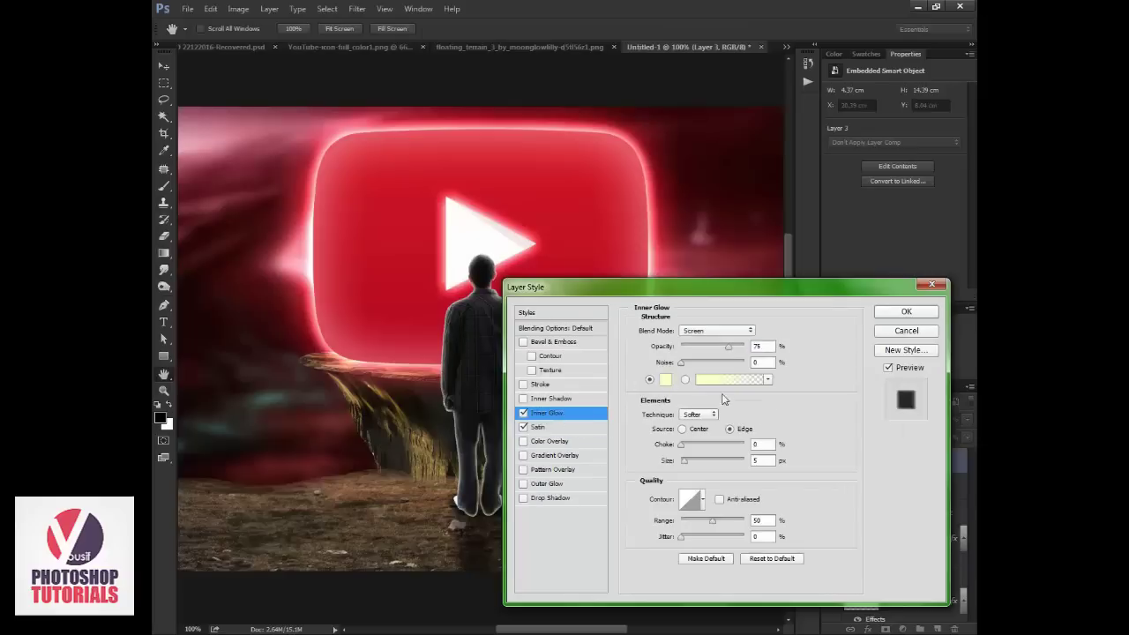
left_click(666, 381)
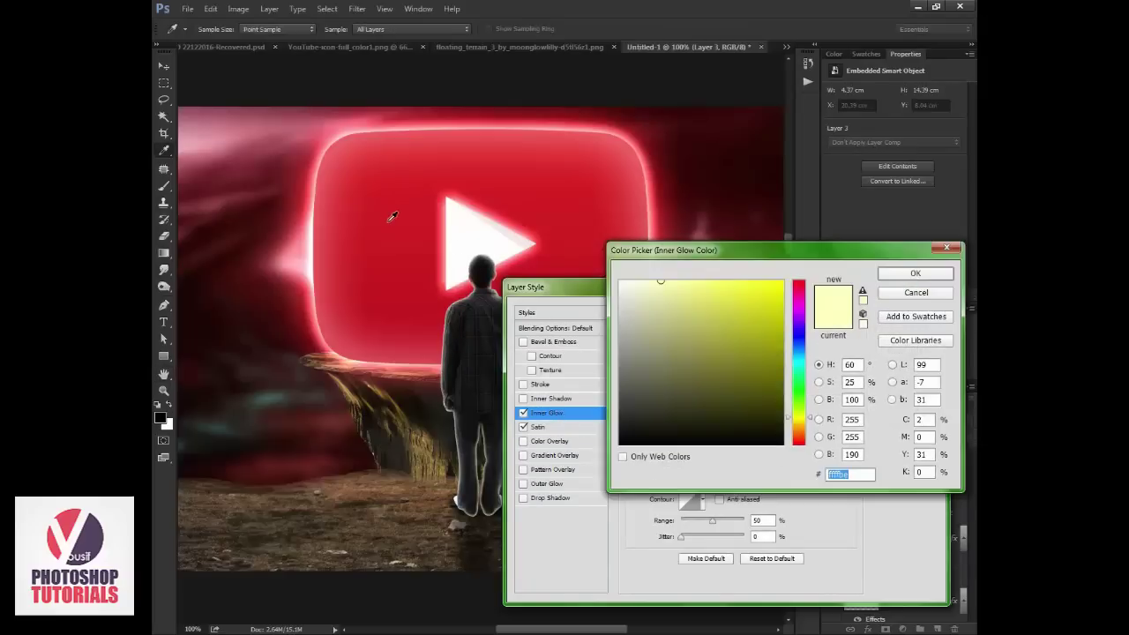
left_click(392, 216)
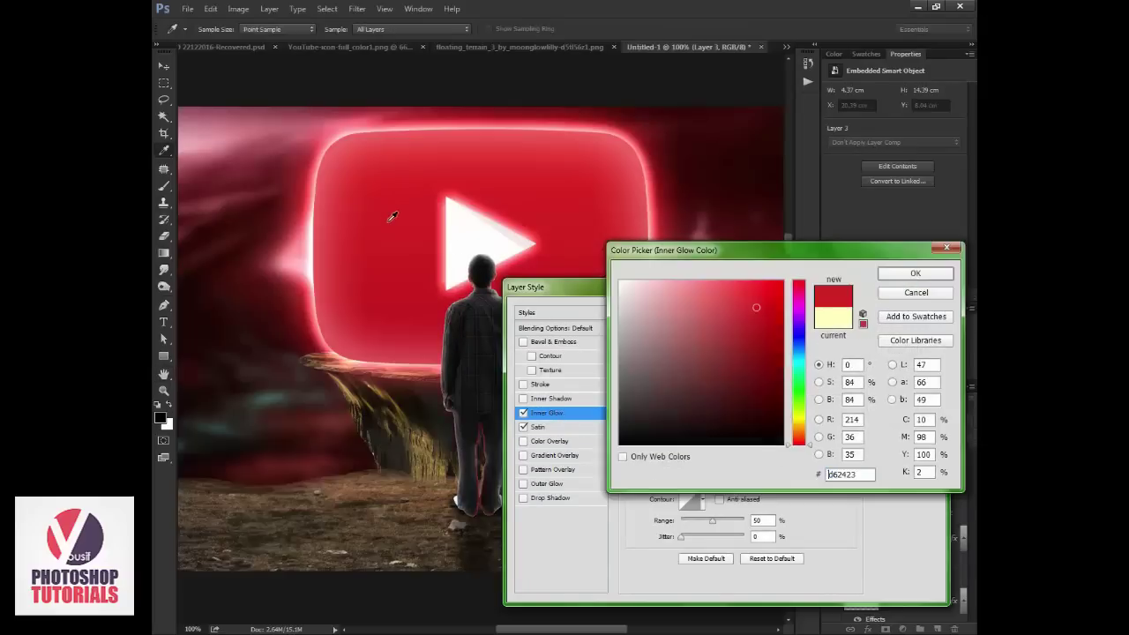
left_click(741, 289)
left_click(914, 273)
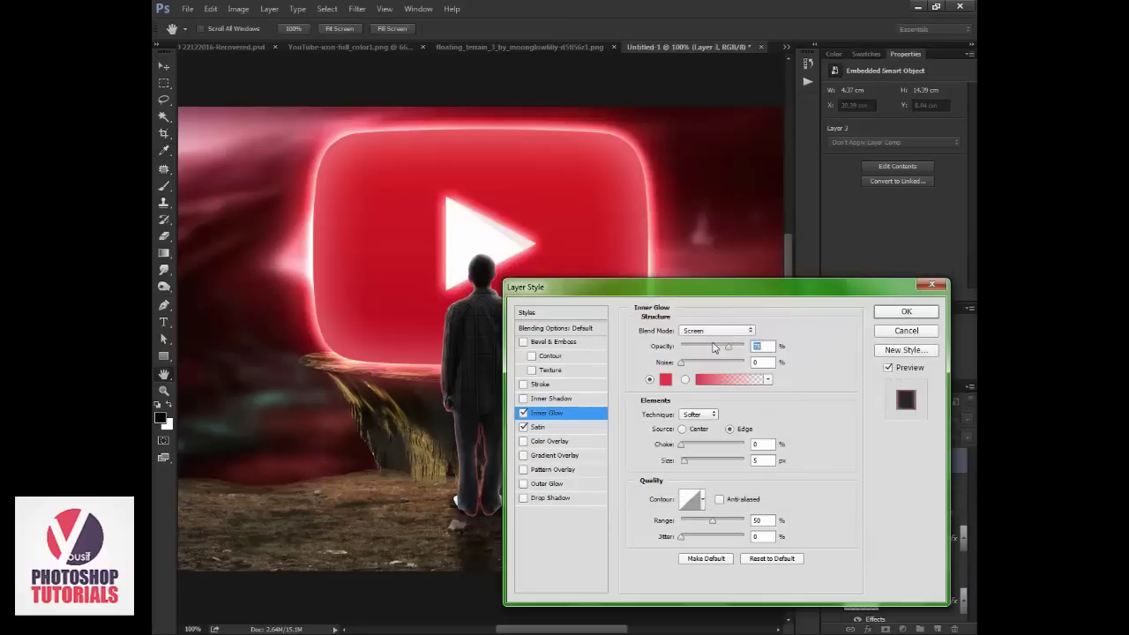
left_click(717, 330)
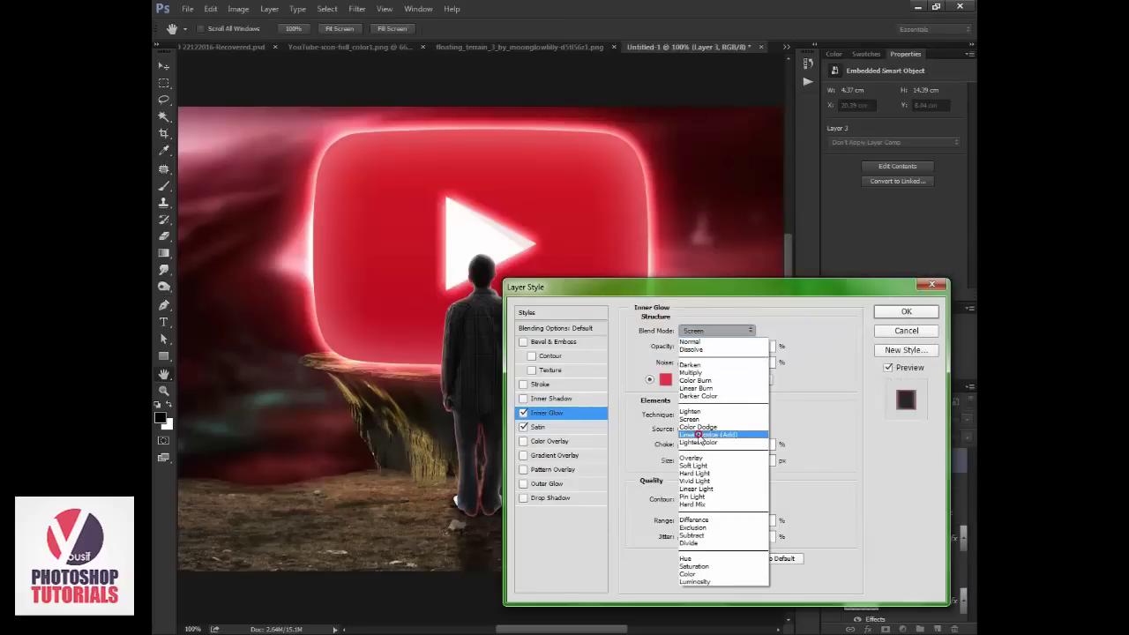
left_click(735, 435)
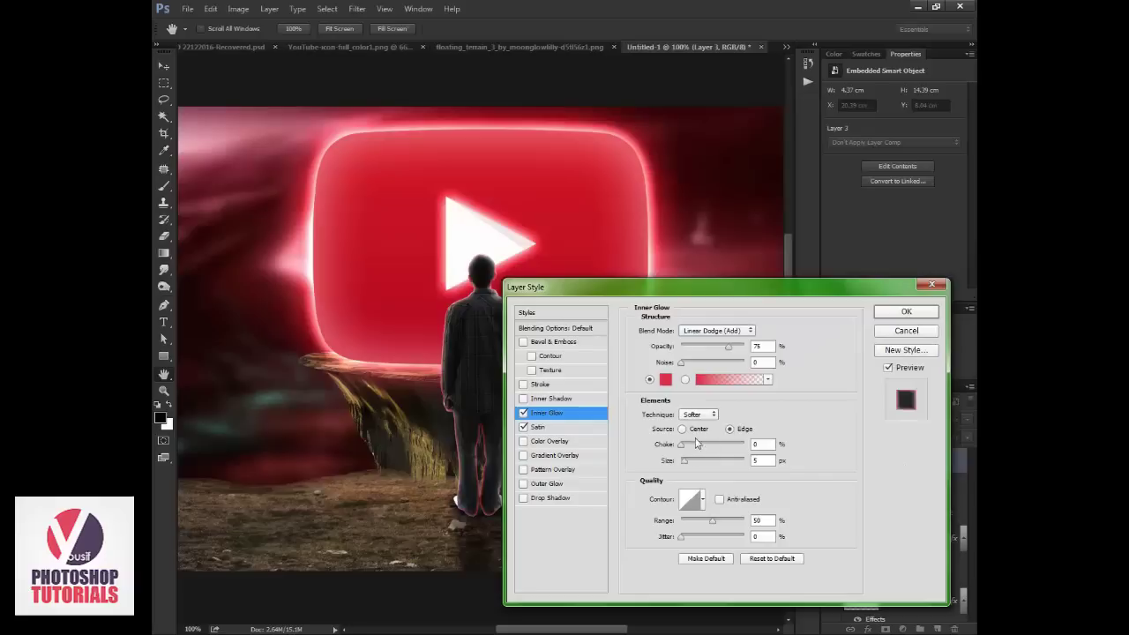
left_click_drag(683, 460, 689, 461)
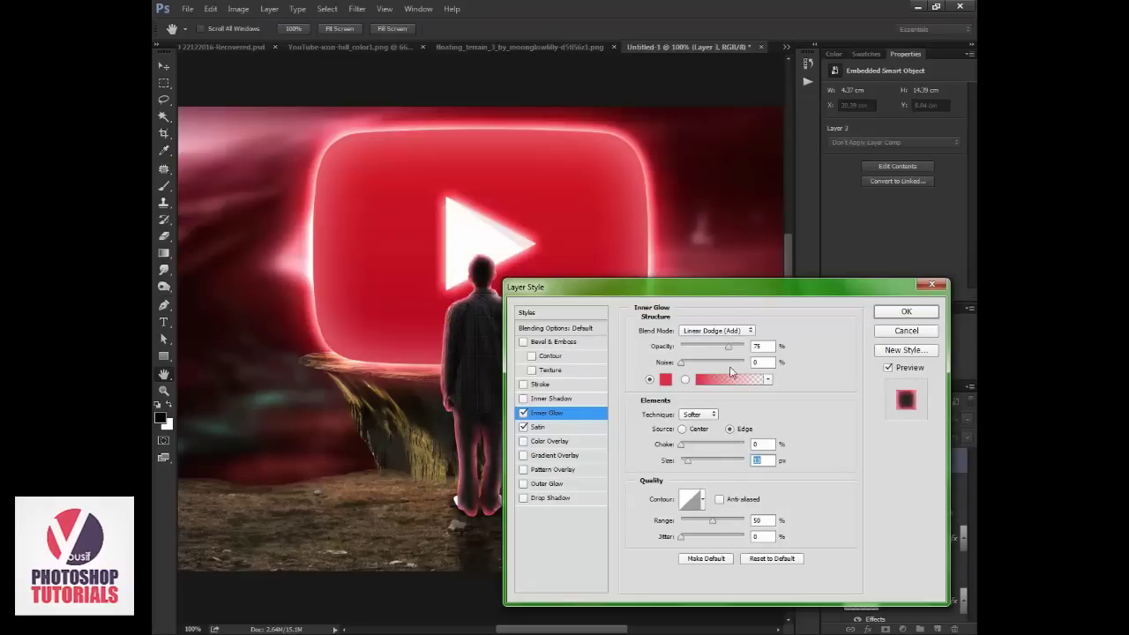
left_click_drag(728, 346, 714, 345)
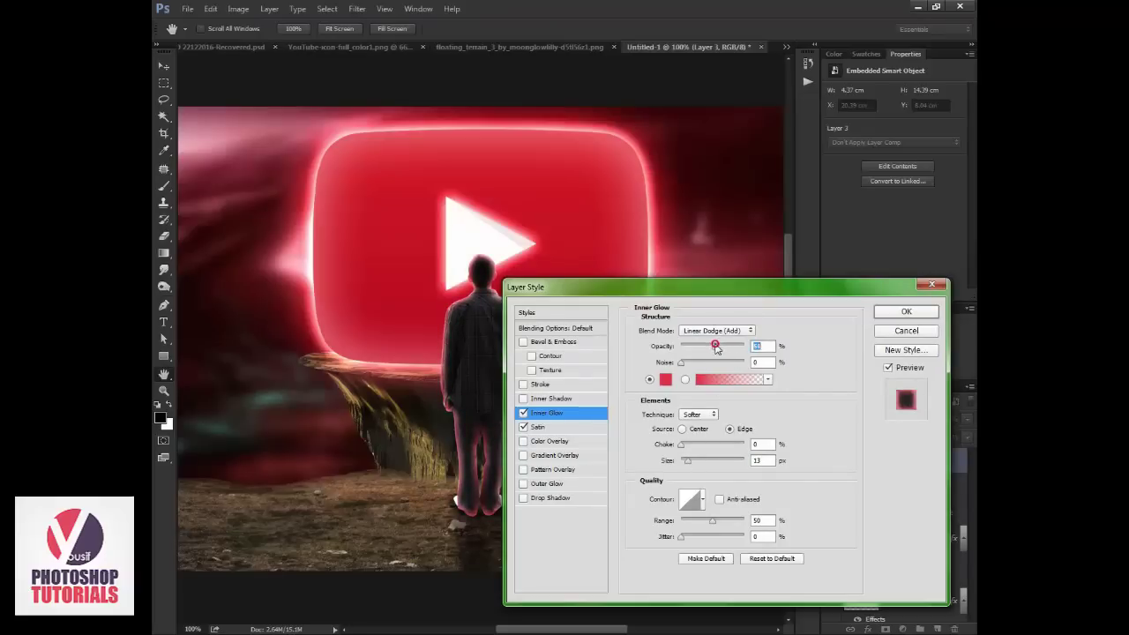
- Refine the inner glow's red shade and apply the satin and glow effects
left_click(666, 379)
left_click(759, 324)
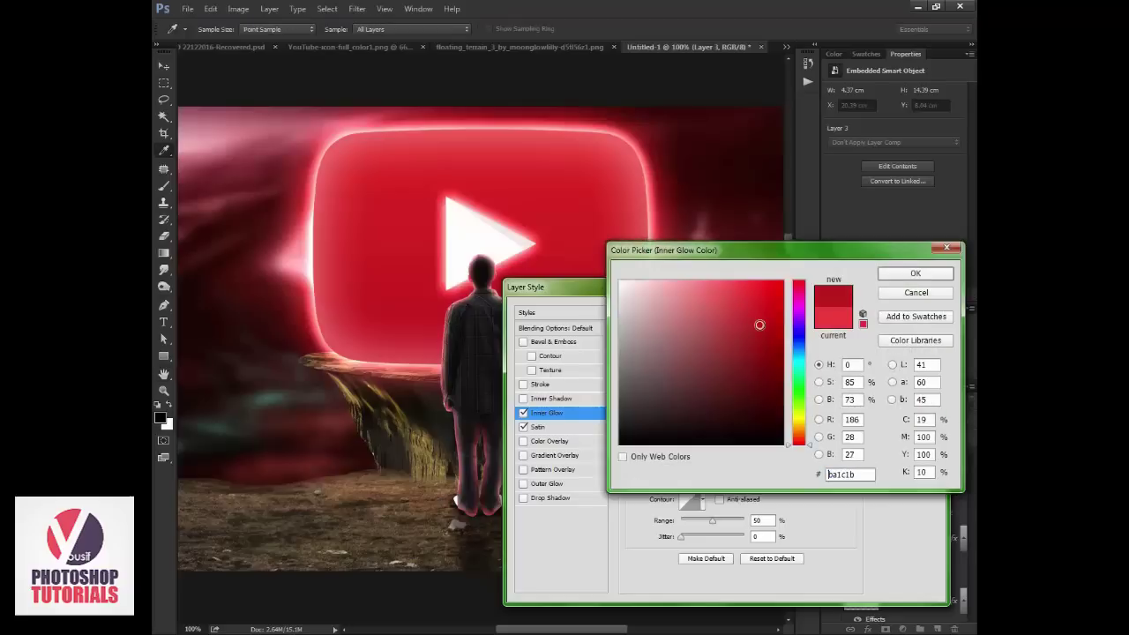
left_click_drag(758, 325, 743, 285)
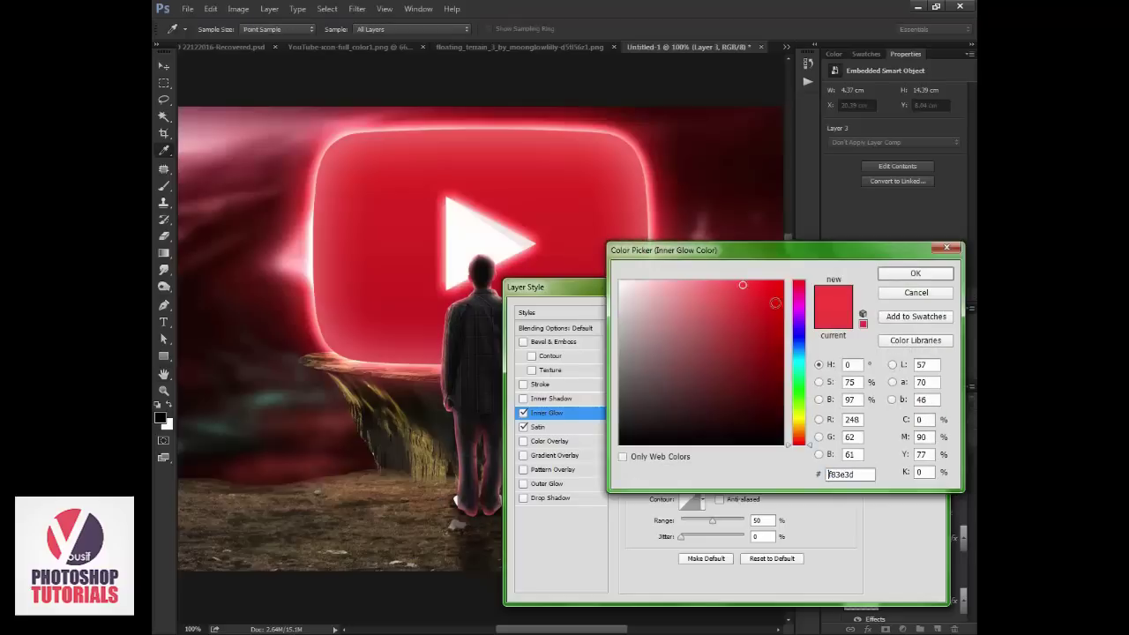
left_click(916, 274)
left_click(917, 308)
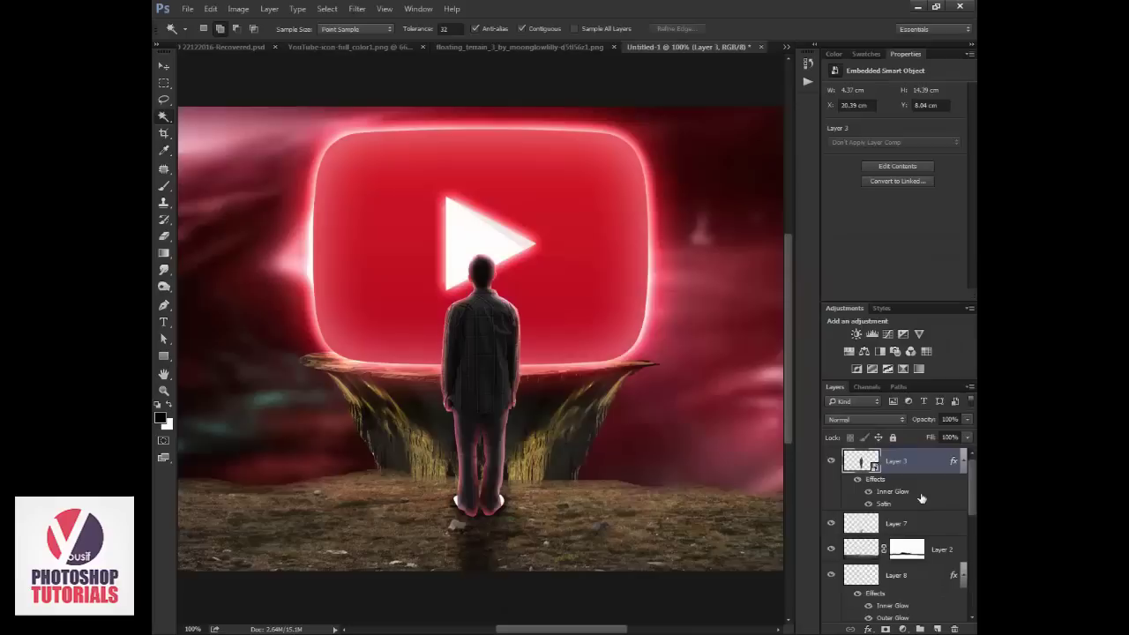
- Split the man's layer effects into separate layers and add a mask to the Inner Glow layer
right_click(902, 502)
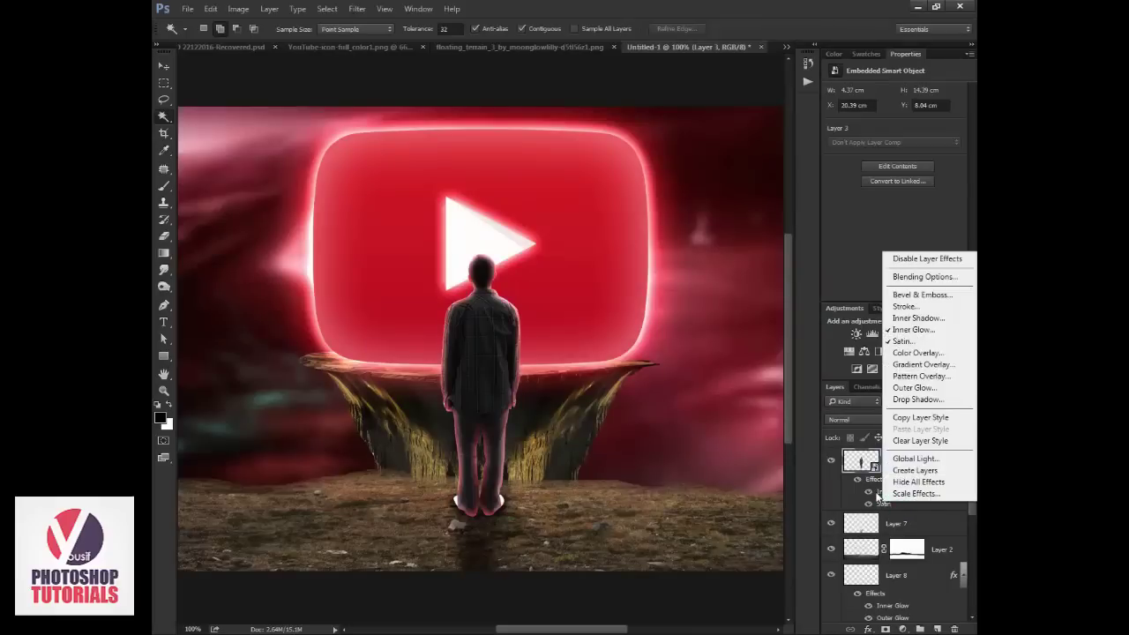
left_click(876, 498)
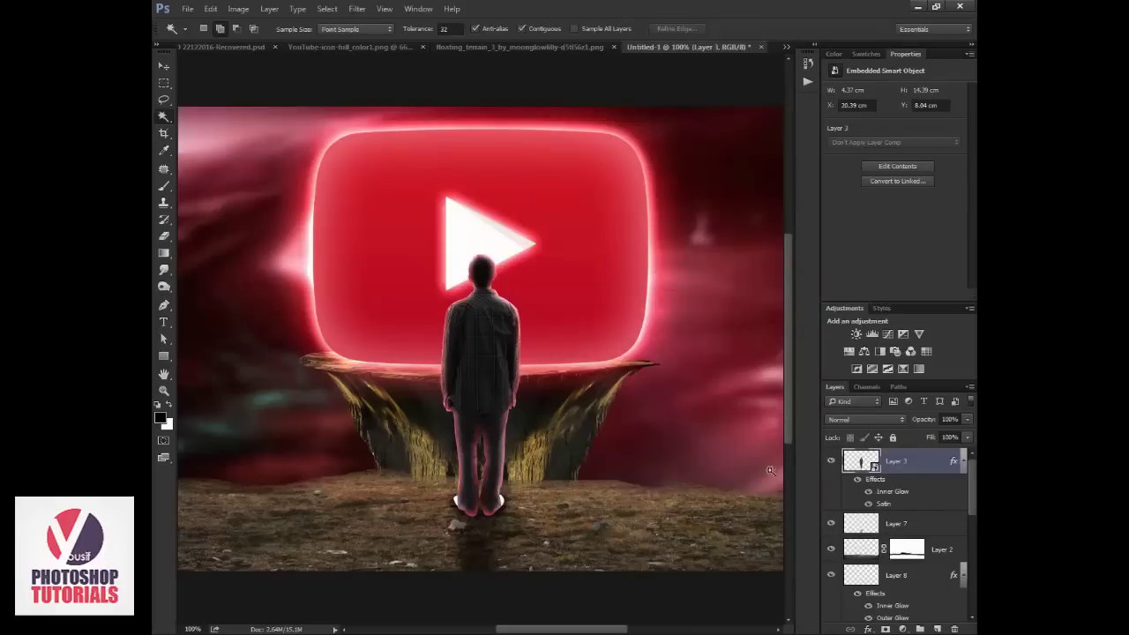
right_click(899, 496)
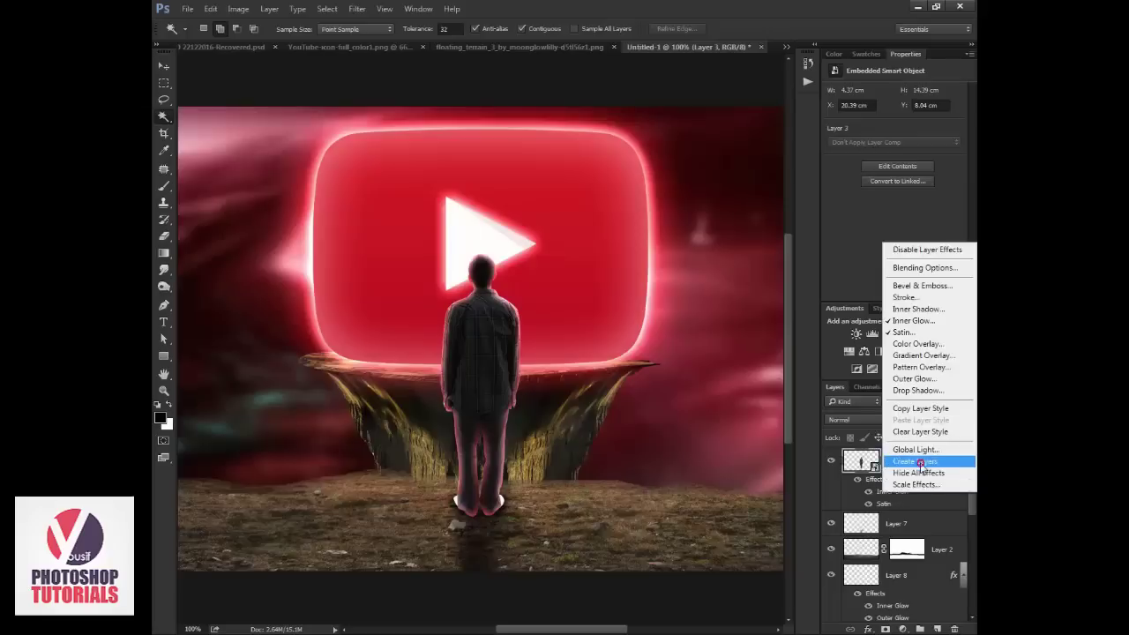
left_click(923, 470)
left_click(923, 462)
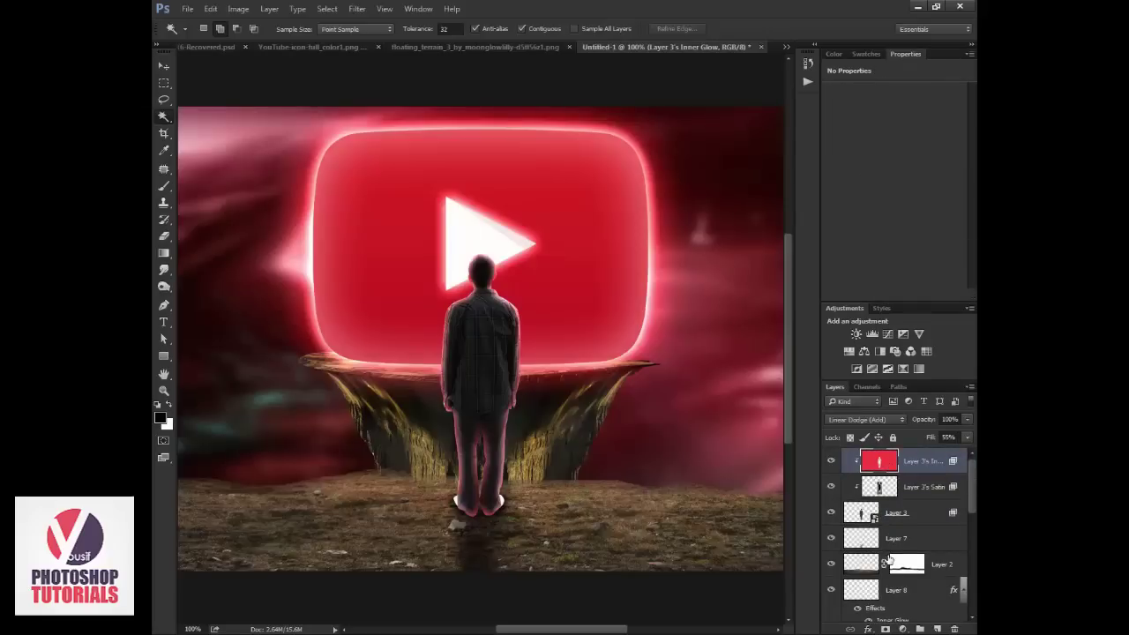
left_click(886, 628)
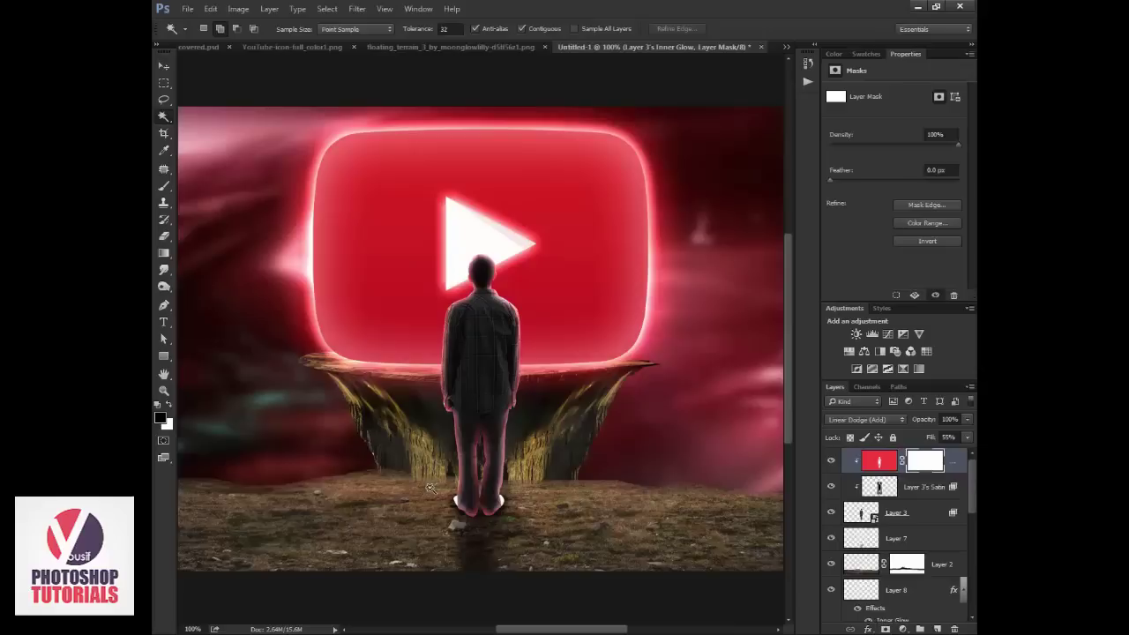
- Paint black at 61% brush opacity on the mask over both legs to remove the glow
key("b")
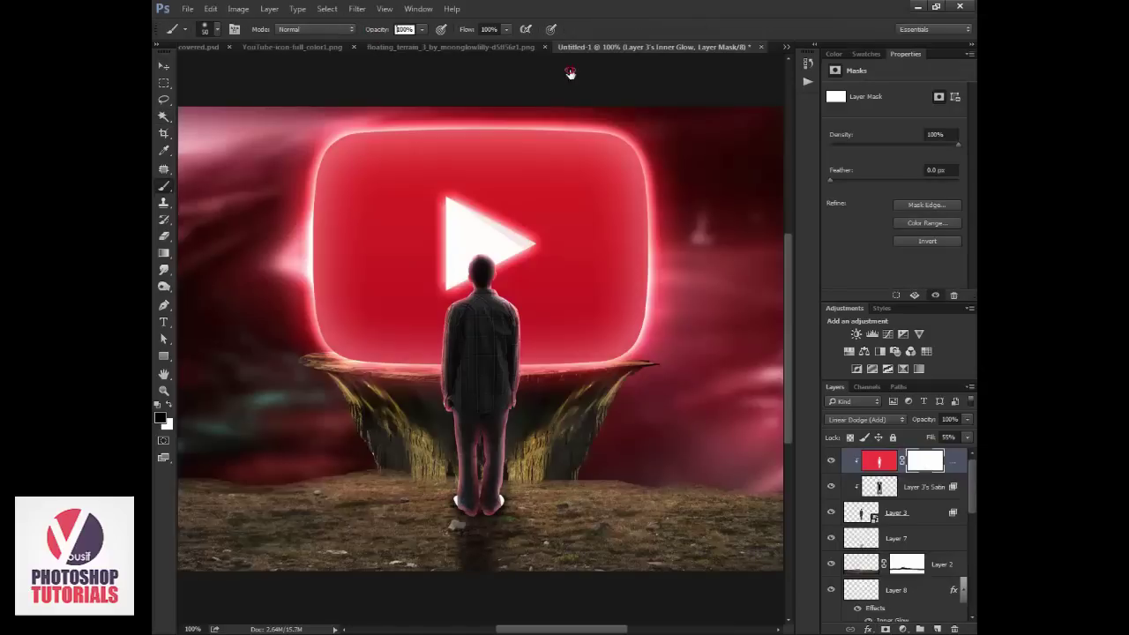
key("0")
key("bracketleft")
key("bracketleft")
key("bracketleft")
left_click_drag(377, 33, 367, 33)
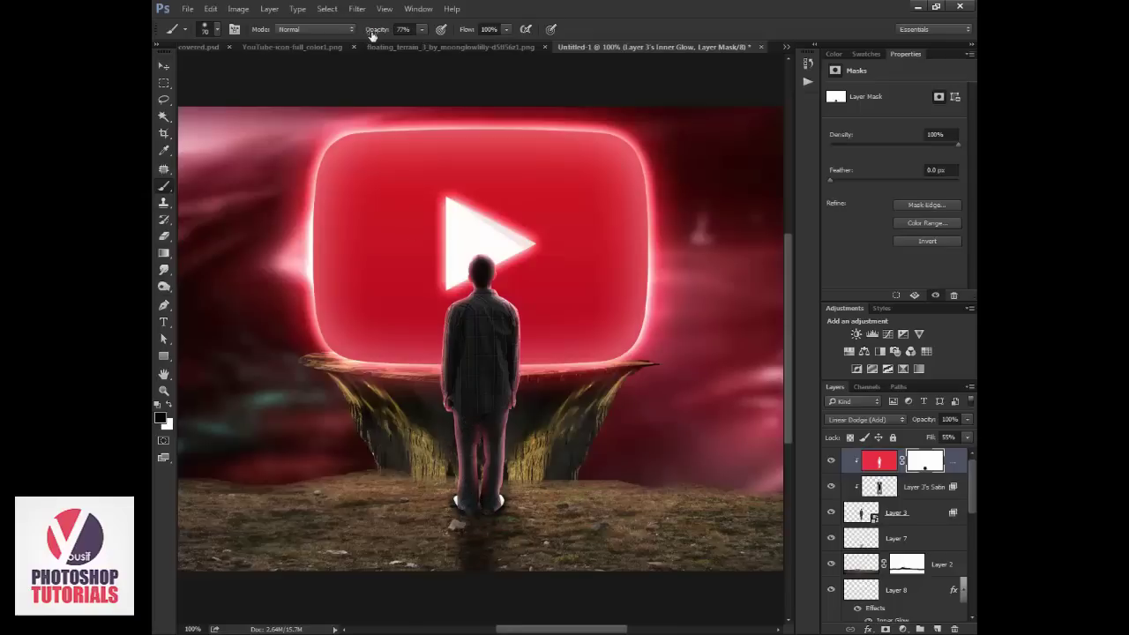
left_click_drag(467, 423, 500, 378)
key("bracketright")
left_click_drag(450, 438, 426, 437)
left_click_drag(514, 473, 498, 488)
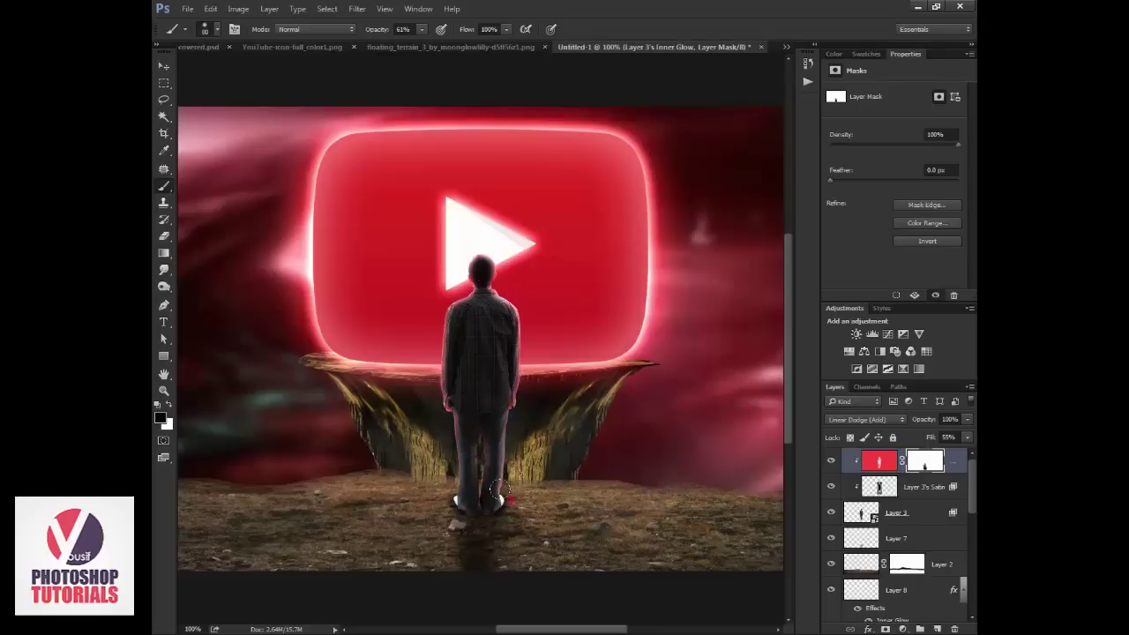
key("z")
key("ctrl+minus")
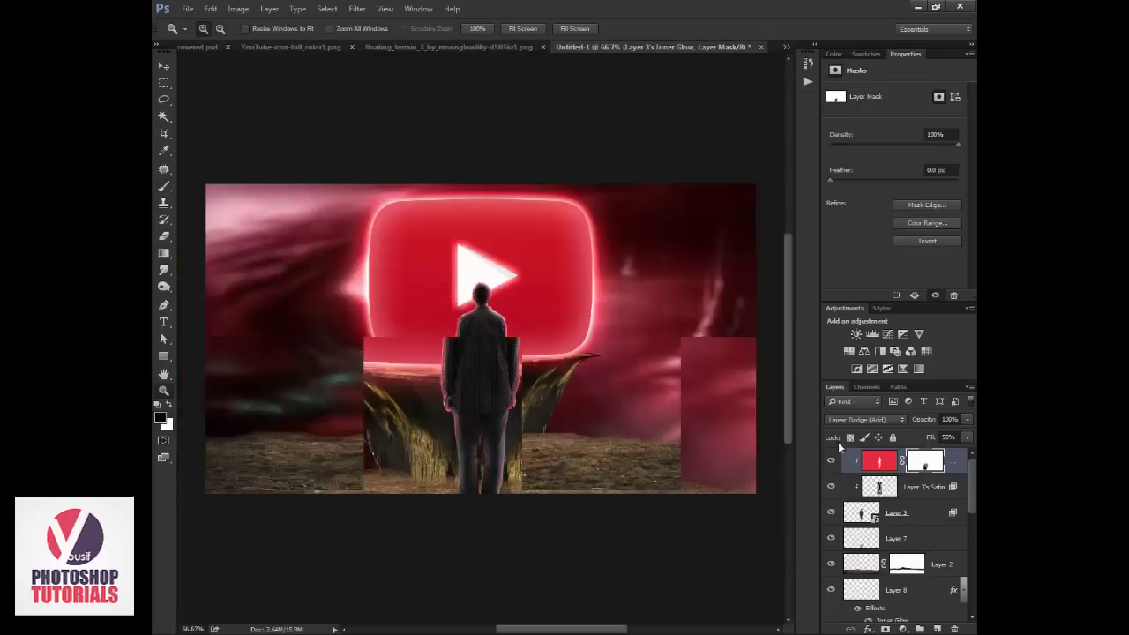
- Add a new layer above Layer 2 and clip it to the ground layer
left_click(935, 564)
left_click(936, 629)
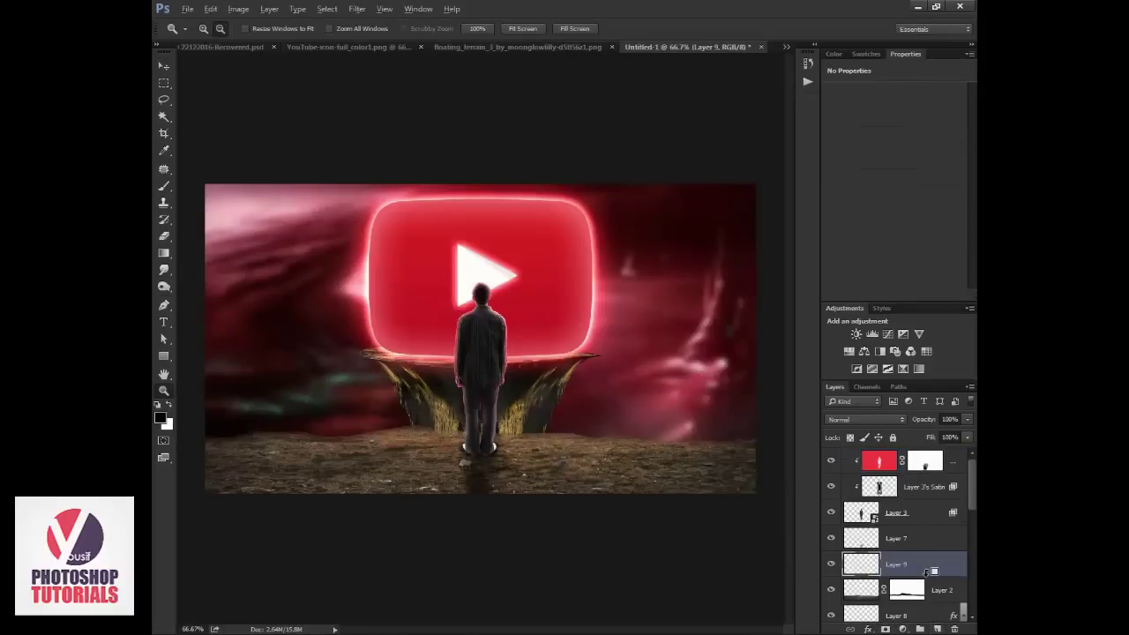
left_click(906, 576, "alt")
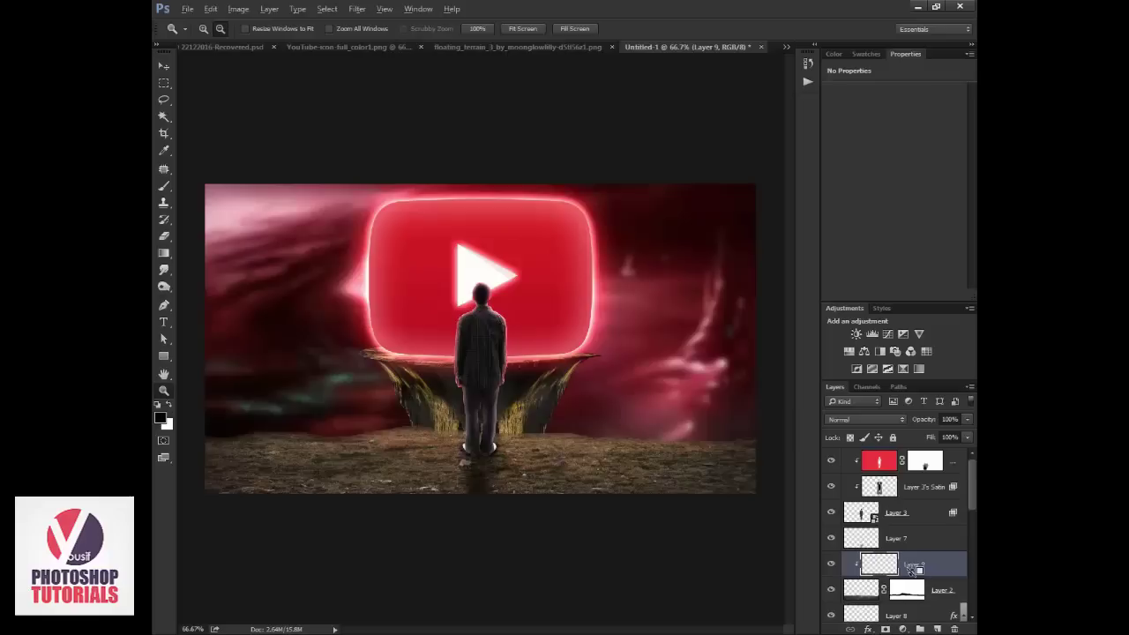
key("b")
left_click_drag(658, 477, 794, 518)
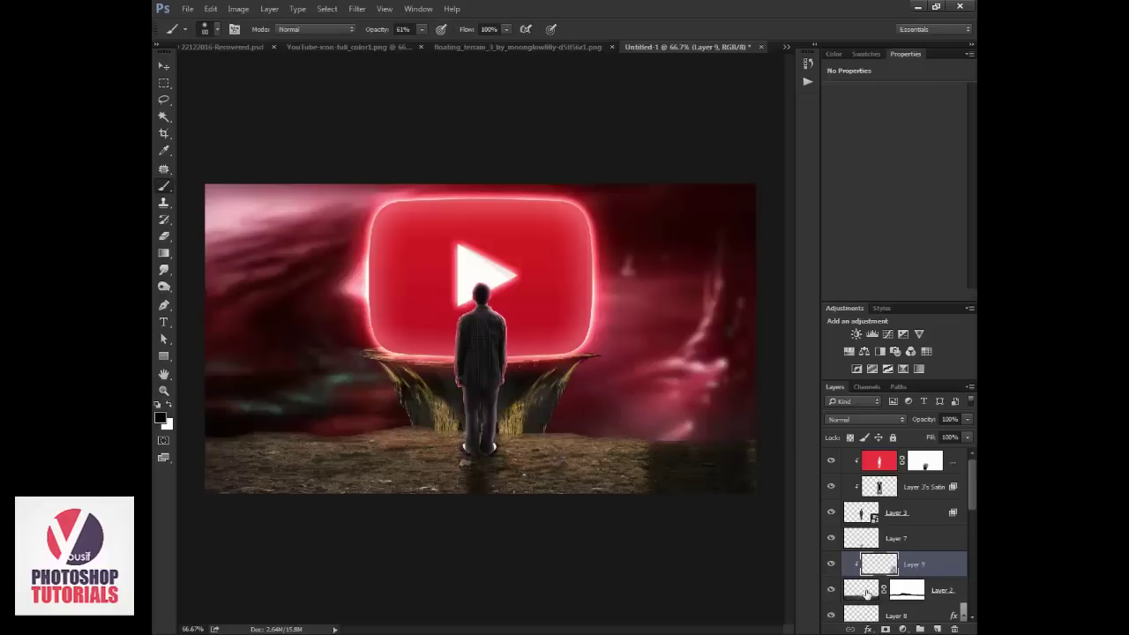
key("ctrl+z")
- Sample red from the image and paint it over the ground at 100% opacity
left_click(481, 210, "alt")
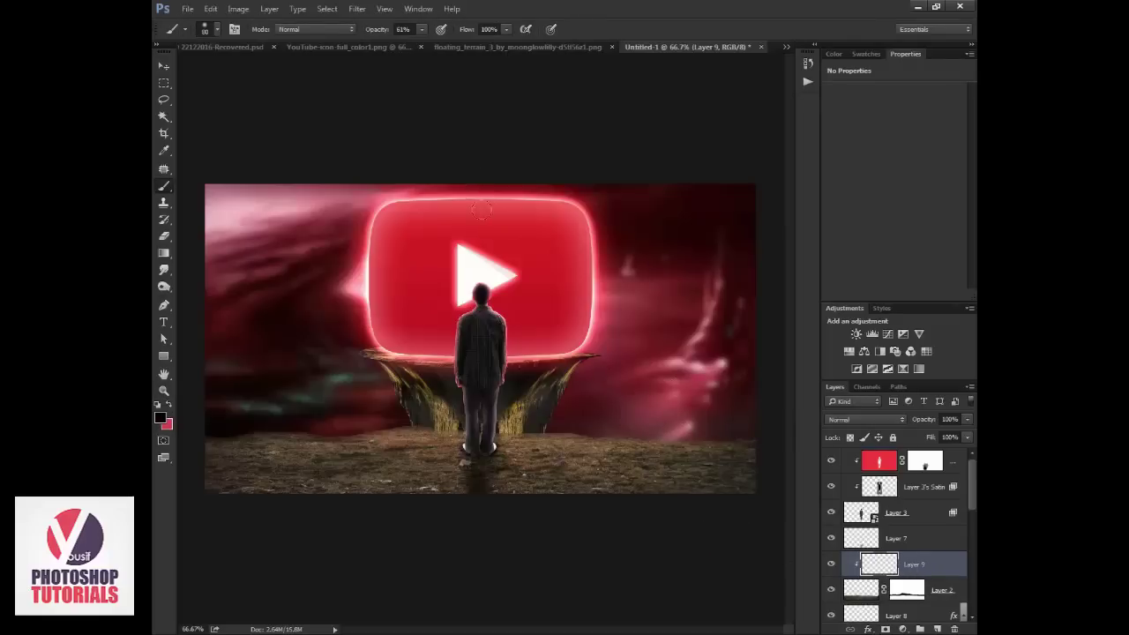
key("x")
key("0")
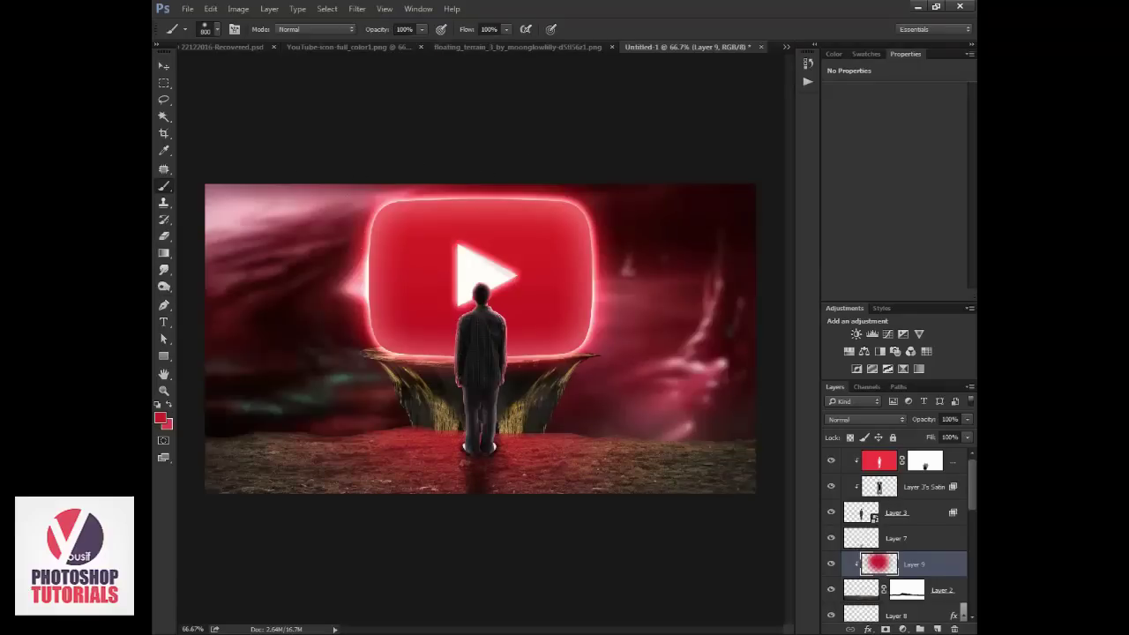
left_click(869, 419)
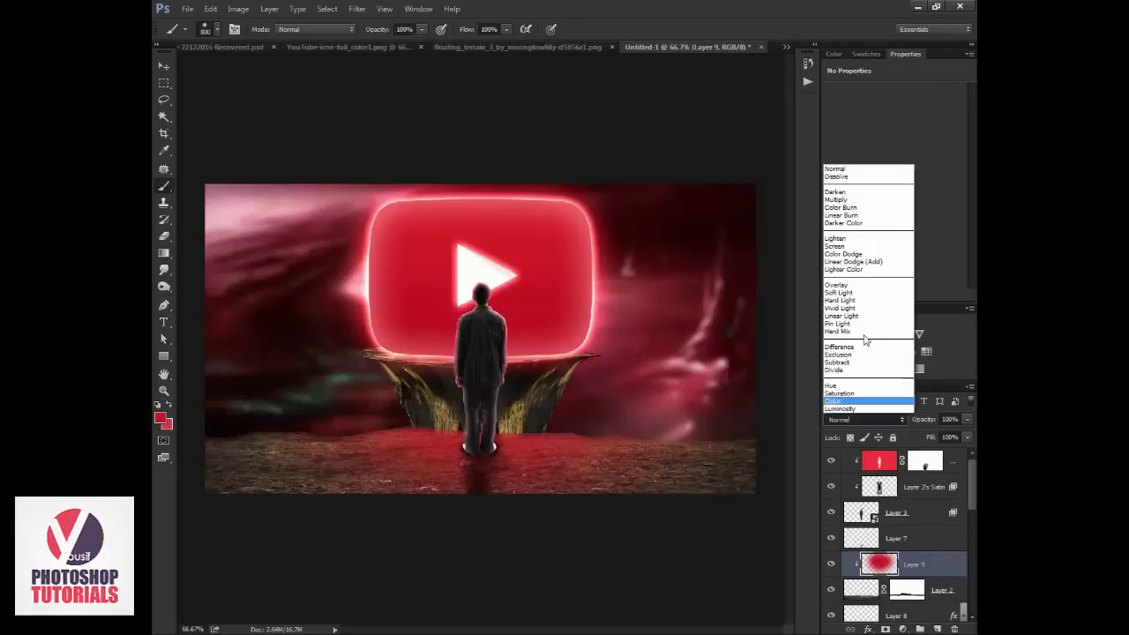
- Set the red ground tint layer's blend mode to Soft Light
left_click(857, 269)
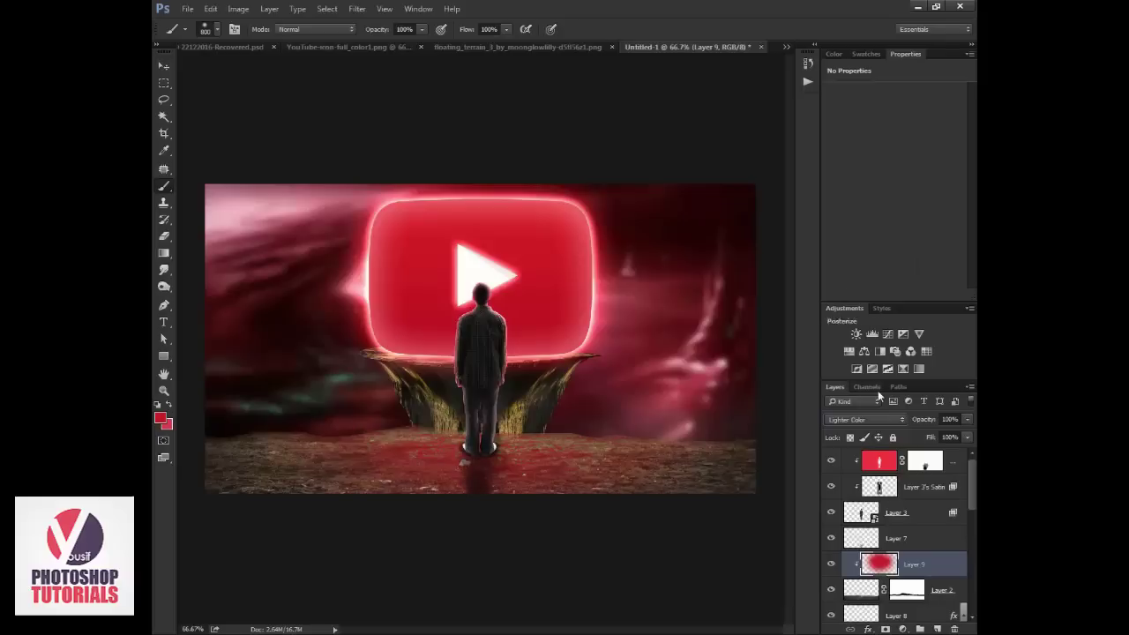
scroll(878, 415, "down", 1)
scroll(877, 419, "down", 1)
scroll(877, 419, "down", 1)
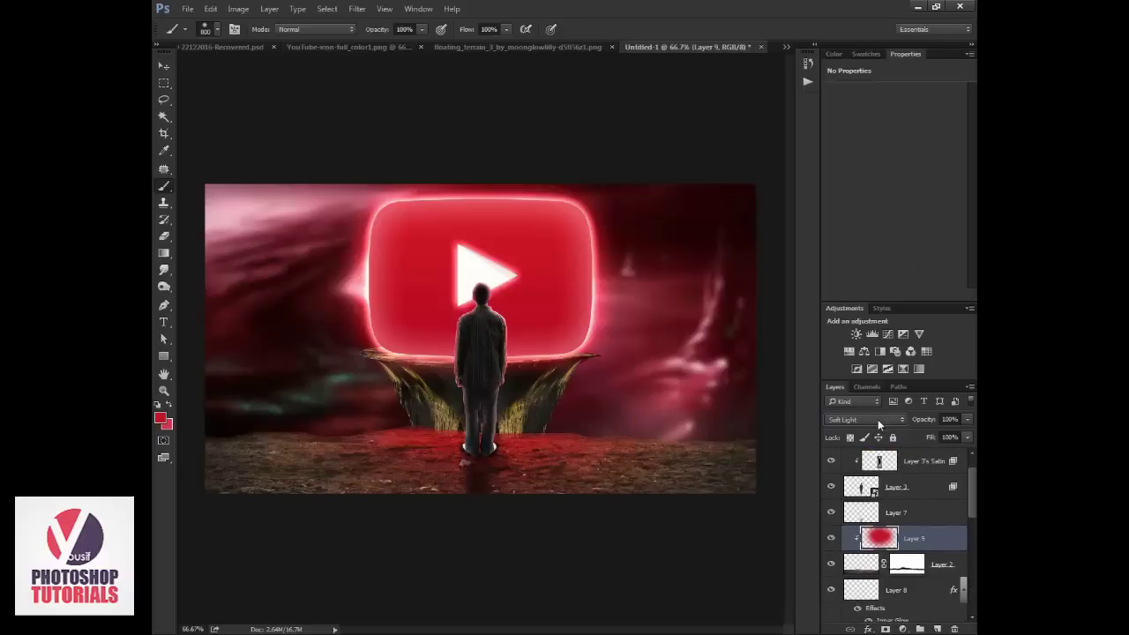
scroll(877, 419, "down", 1)
scroll(877, 419, "up", 1)
key("ctrl+plus")
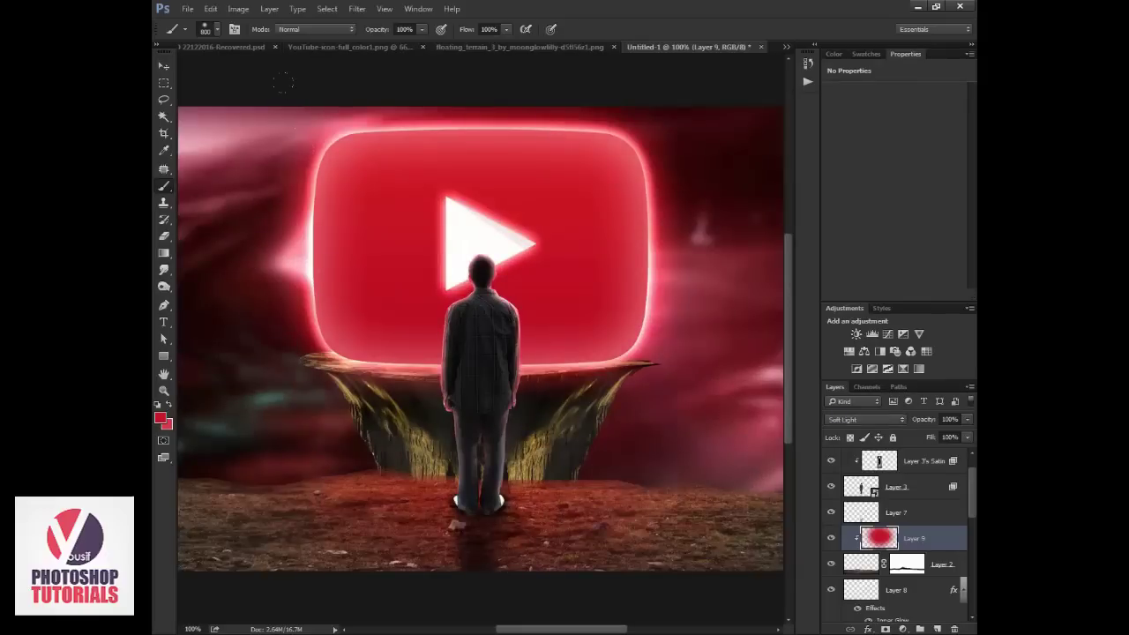
key("ctrl+minus")
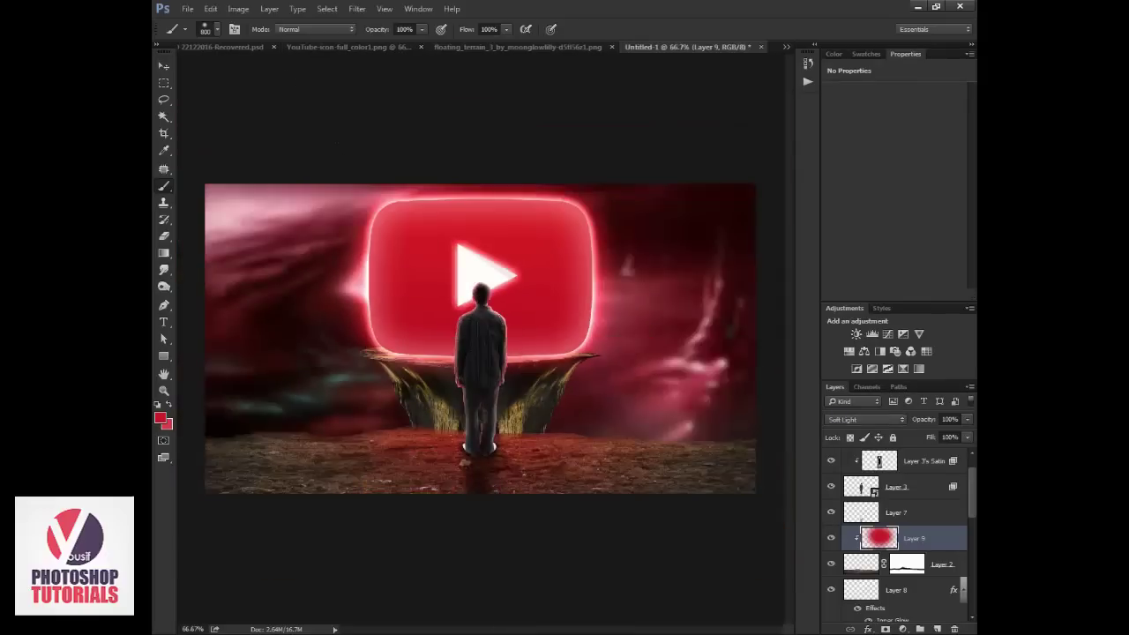
- Paint black into the bottom-left and bottom-right ground corners, then dab white on the ground
key("d")
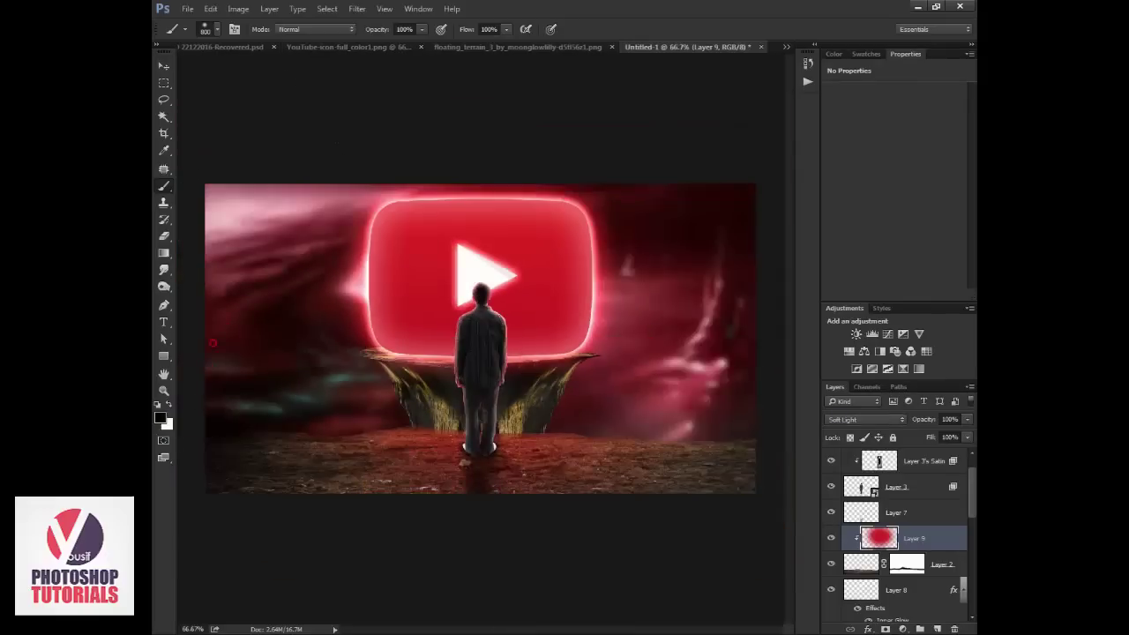
left_click_drag(220, 529, 299, 529)
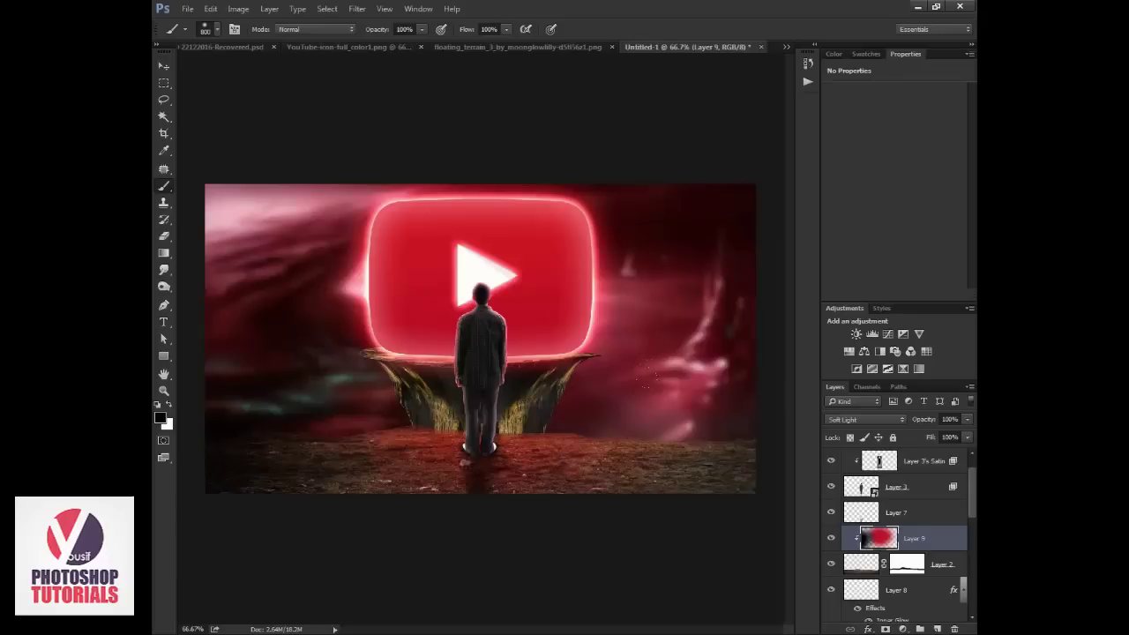
left_click_drag(649, 378, 640, 388)
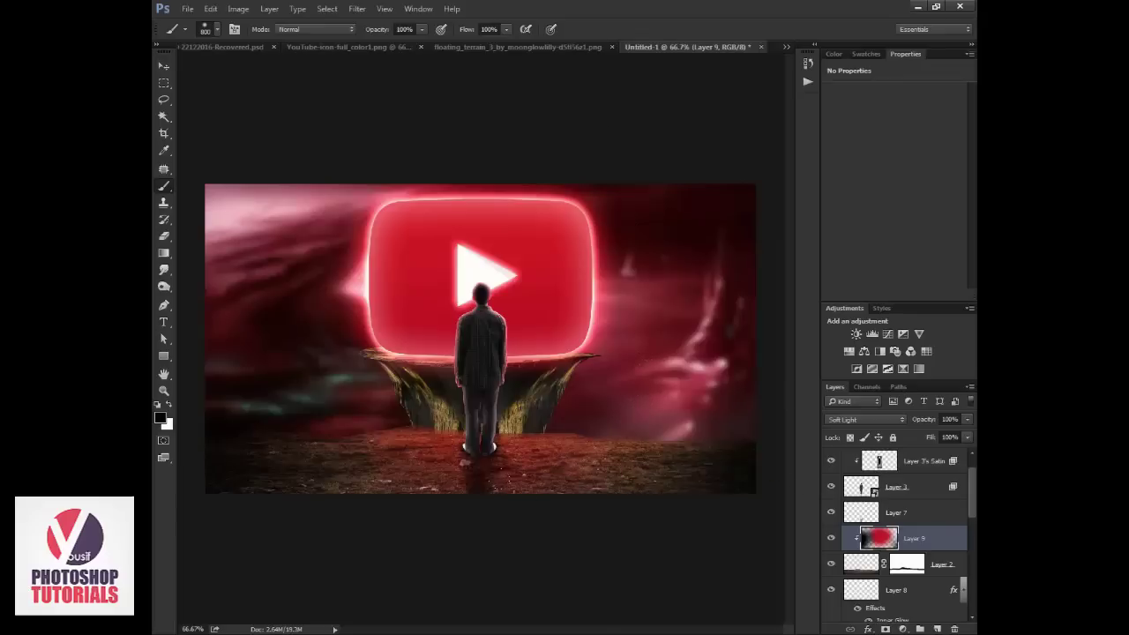
key("ctrl+minus")
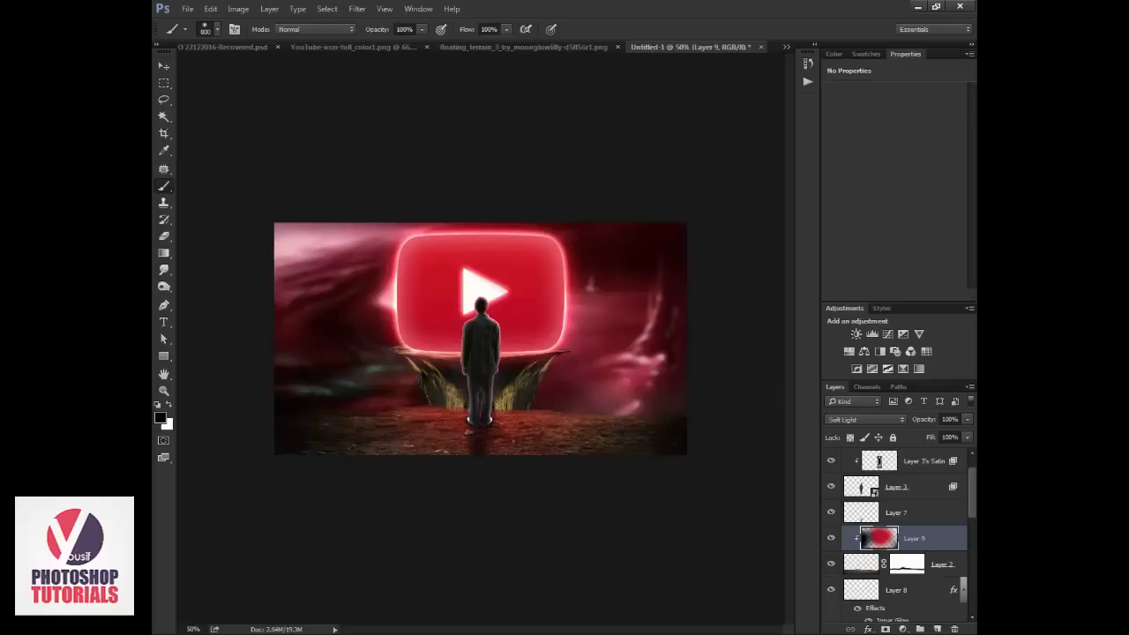
key("x")
left_click(459, 388)
left_click(494, 393)
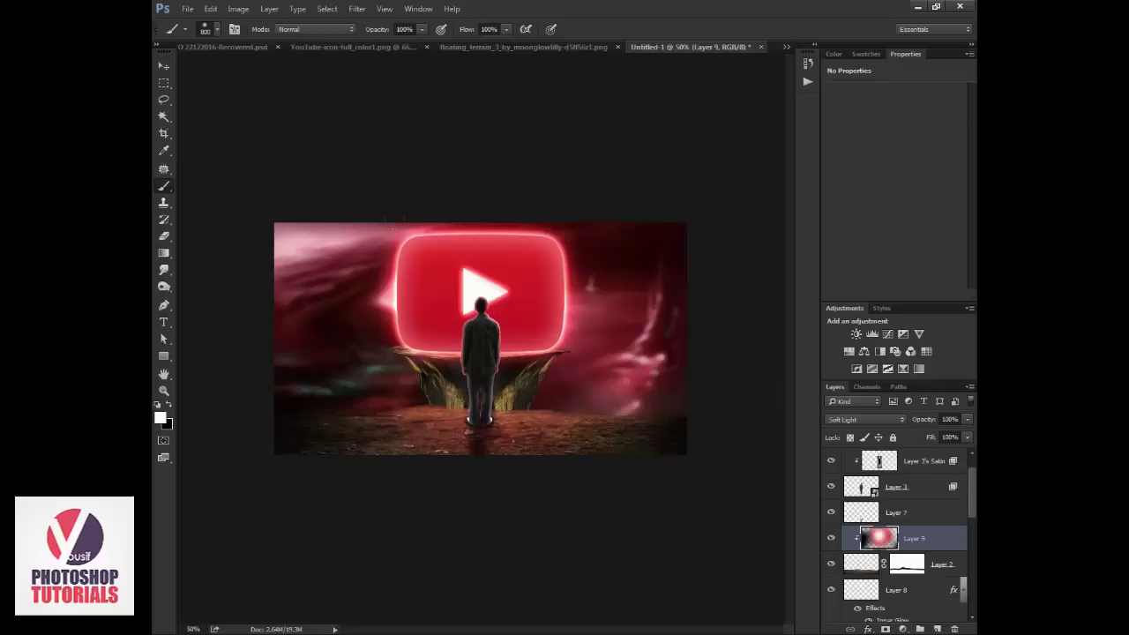
- Paint red onto the ground below the man, then add an empty Layer 10 on top
left_click(835, 54)
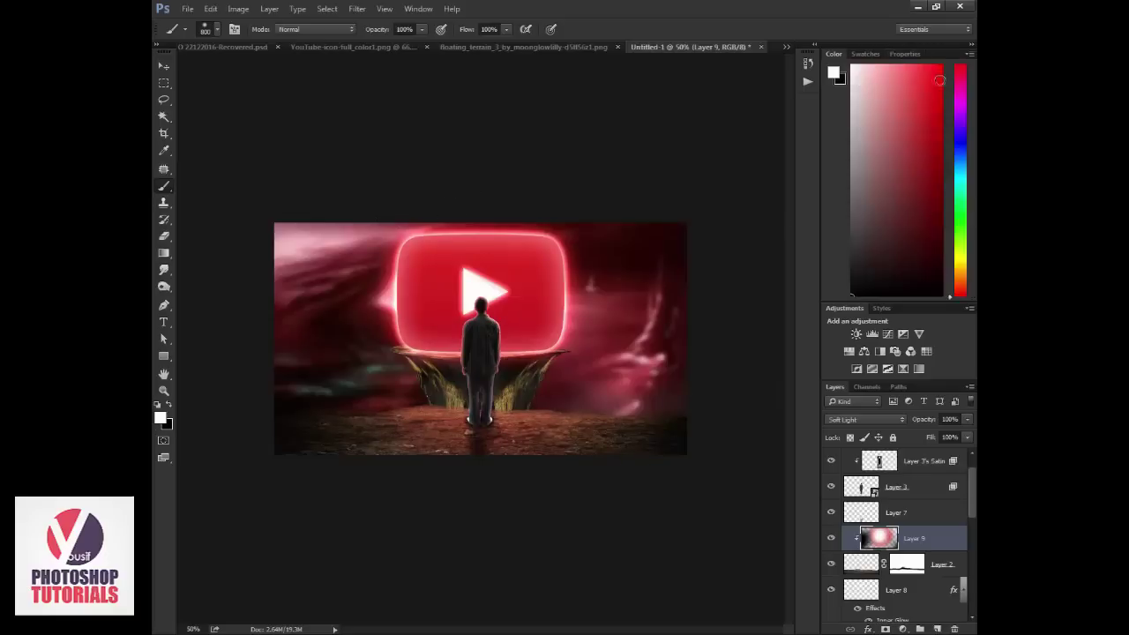
key("x")
left_click(442, 416)
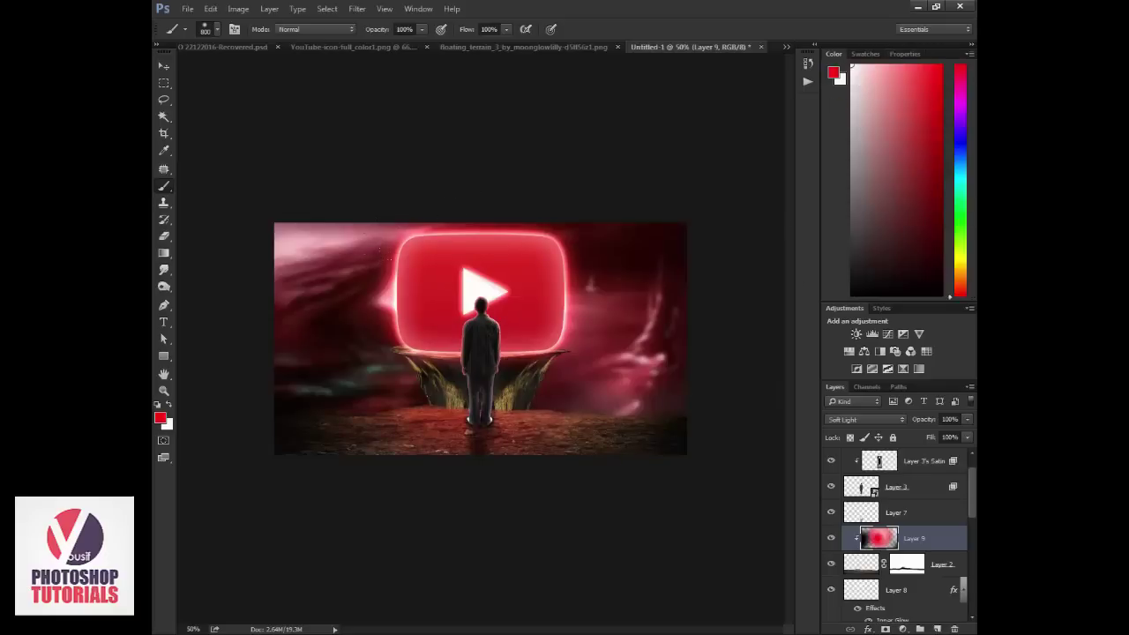
left_click(520, 417)
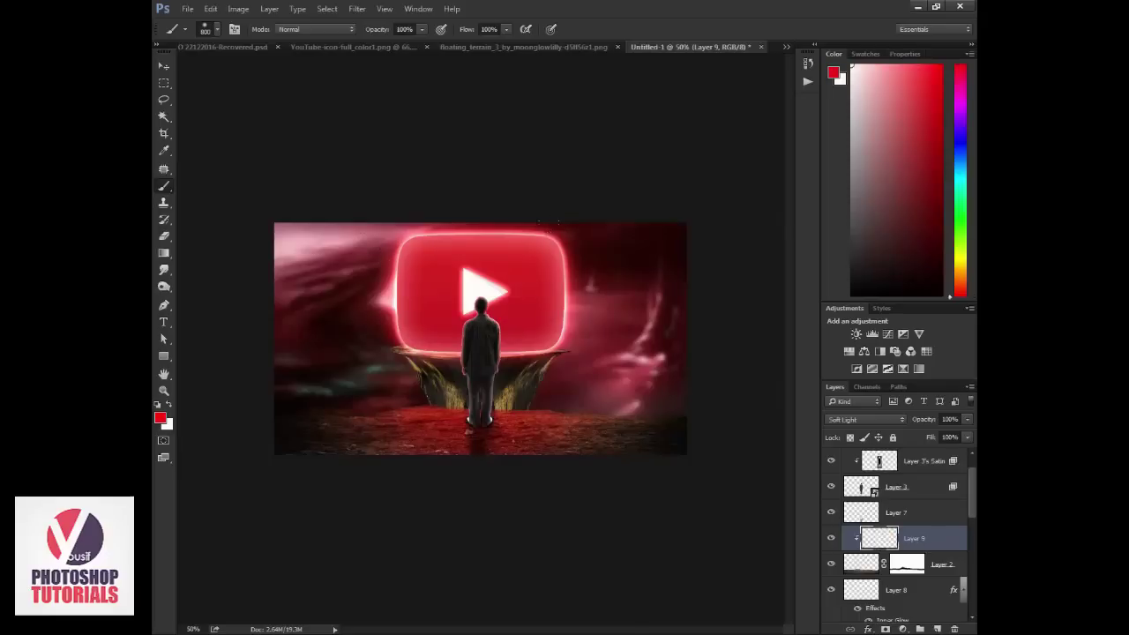
key("z")
left_click(509, 323)
left_click(501, 318)
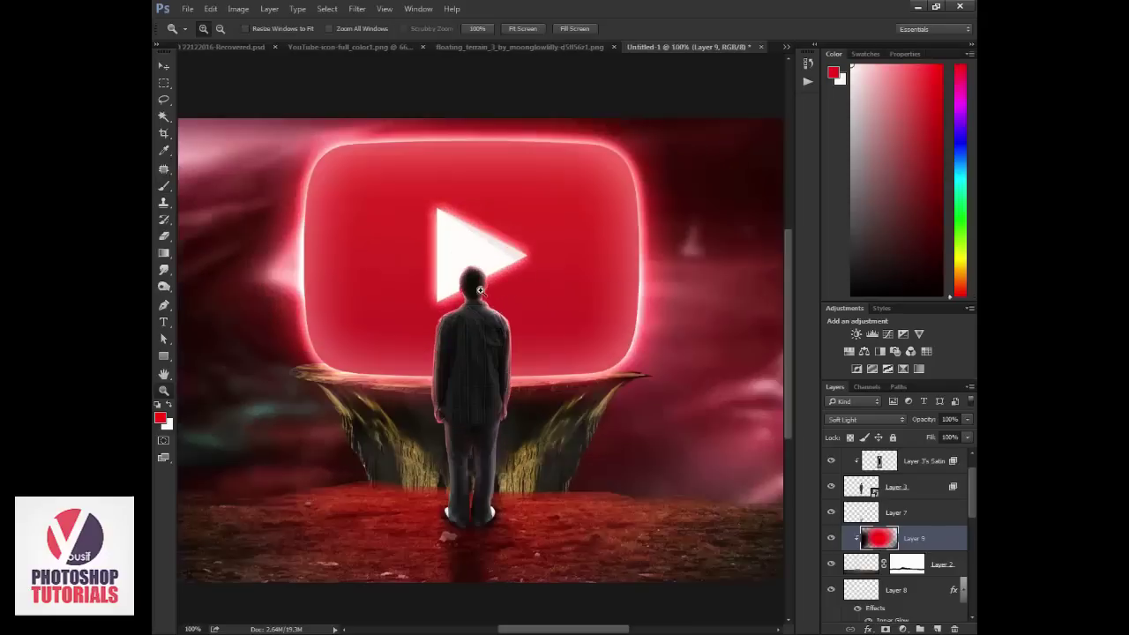
scroll(900, 493, "up", 1)
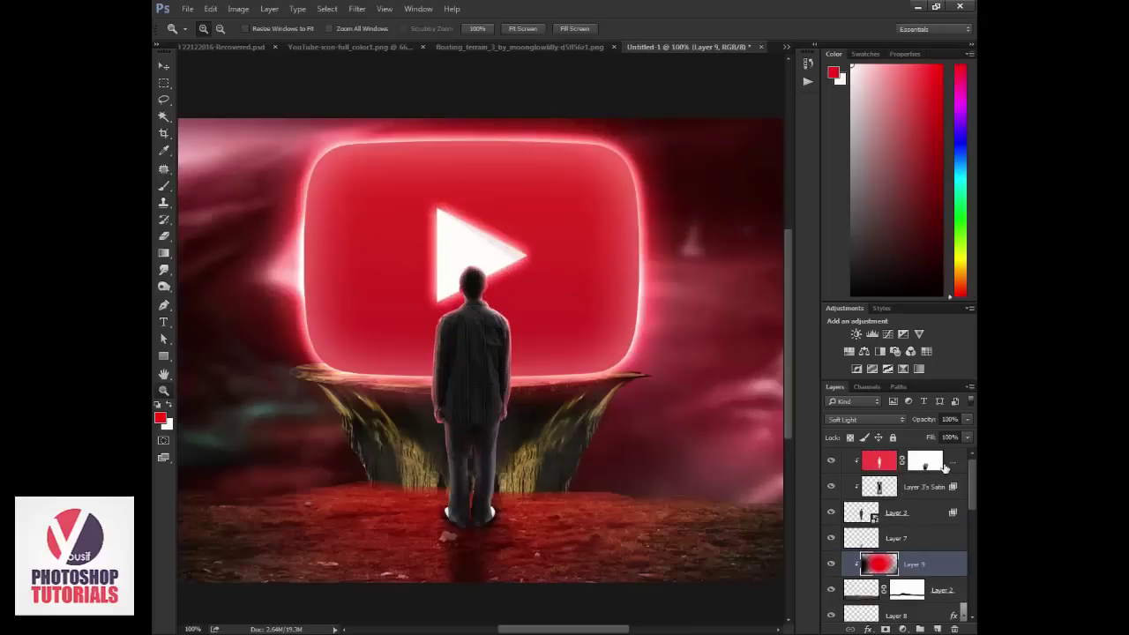
left_click(942, 469)
left_click(937, 629)
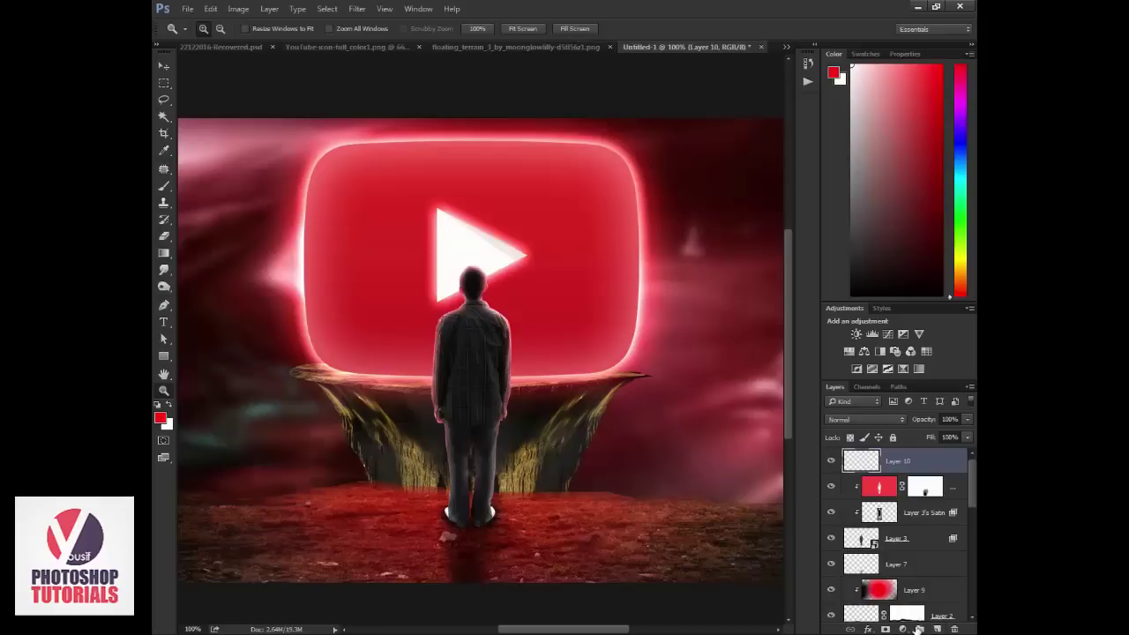
- Replace the empty layer with a Curves adjustment, lifting the black point and shaping an S-curve
key("ctrl+z")
left_click(902, 629)
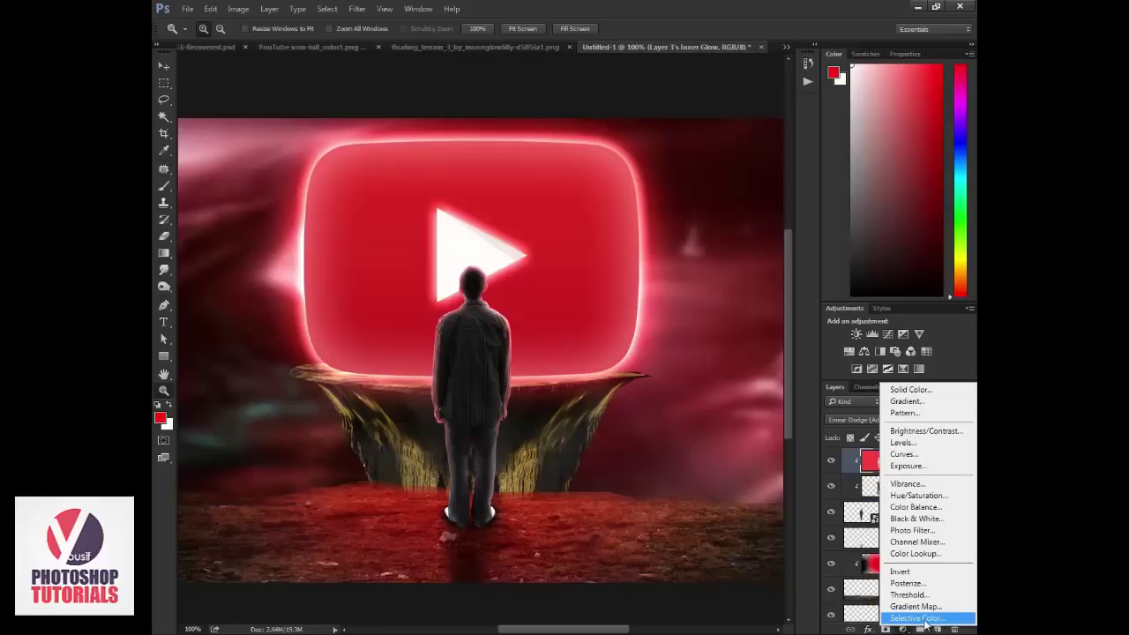
left_click(920, 455)
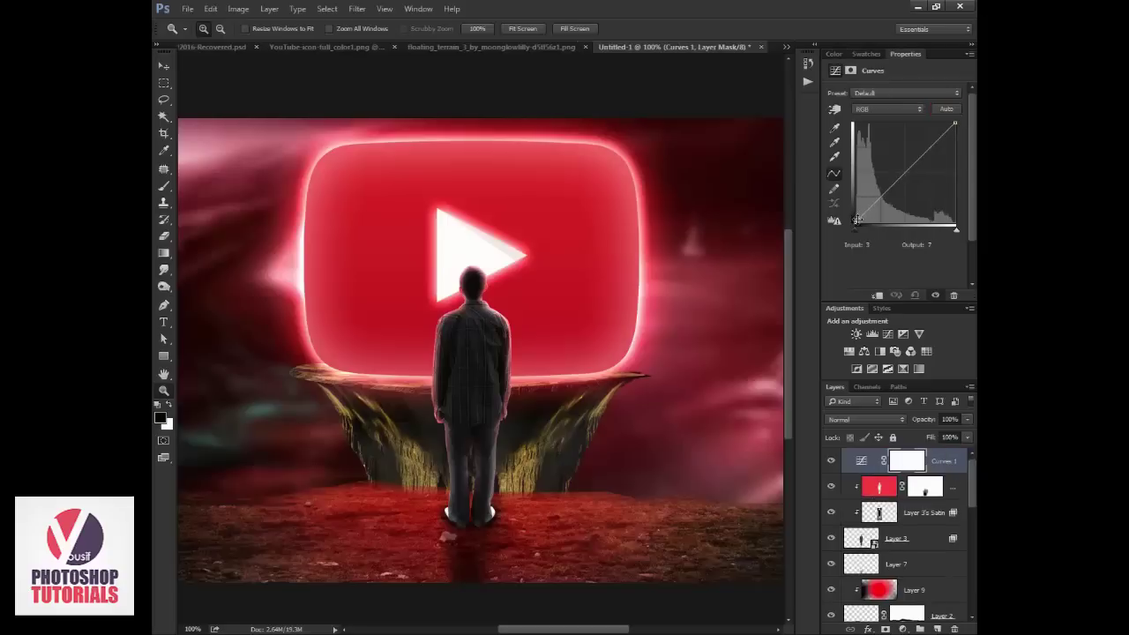
left_click_drag(855, 220, 833, 211)
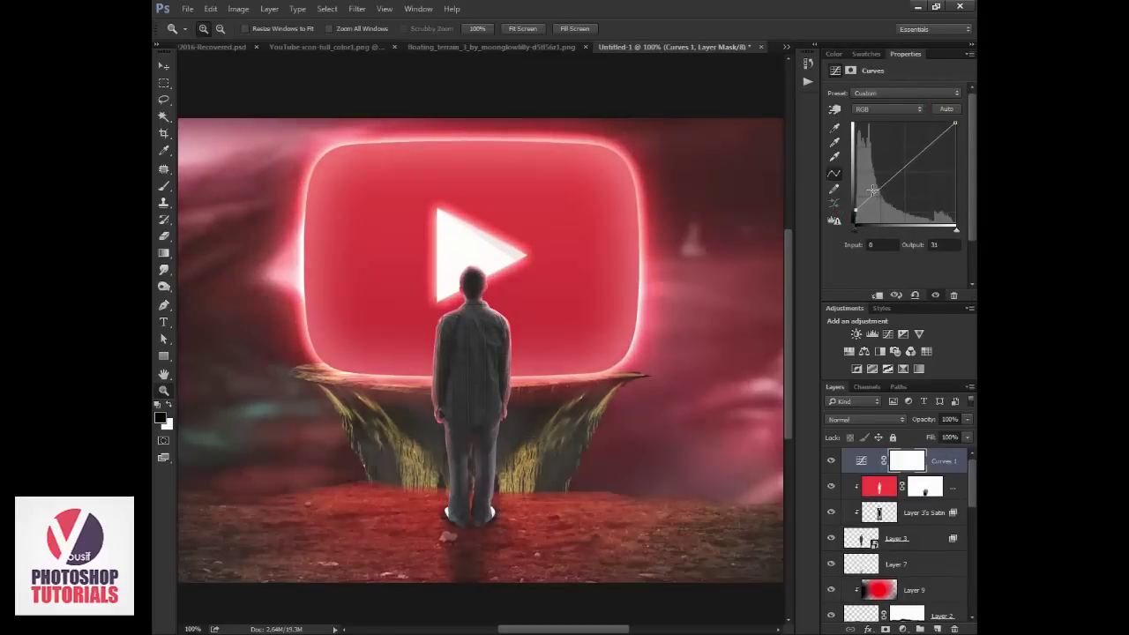
left_click_drag(873, 191, 878, 206)
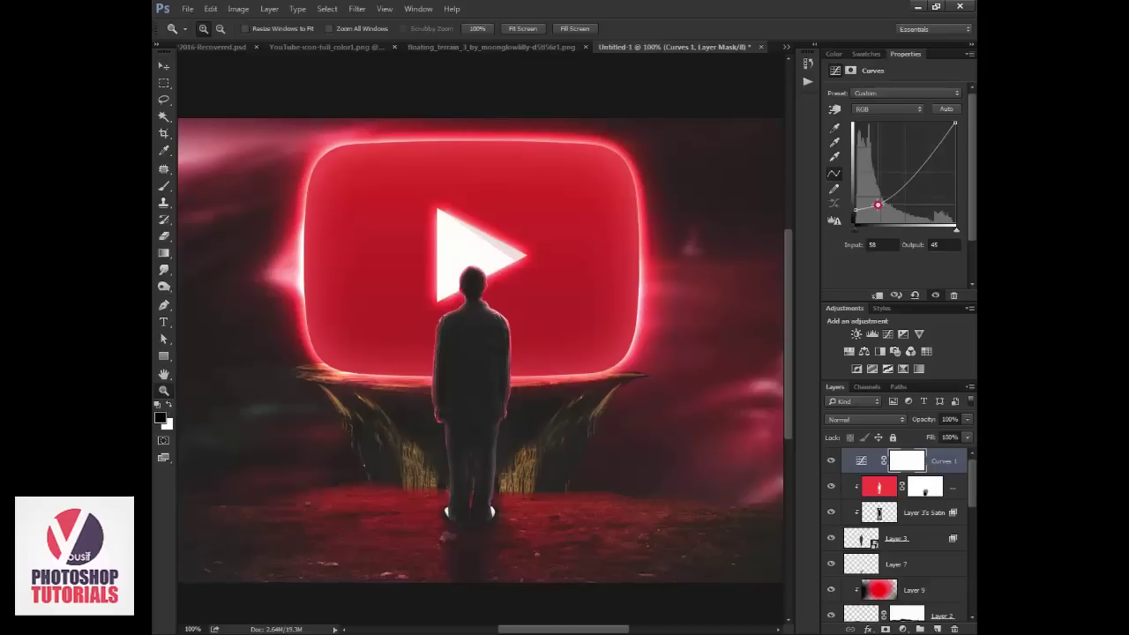
left_click_drag(916, 163, 919, 150)
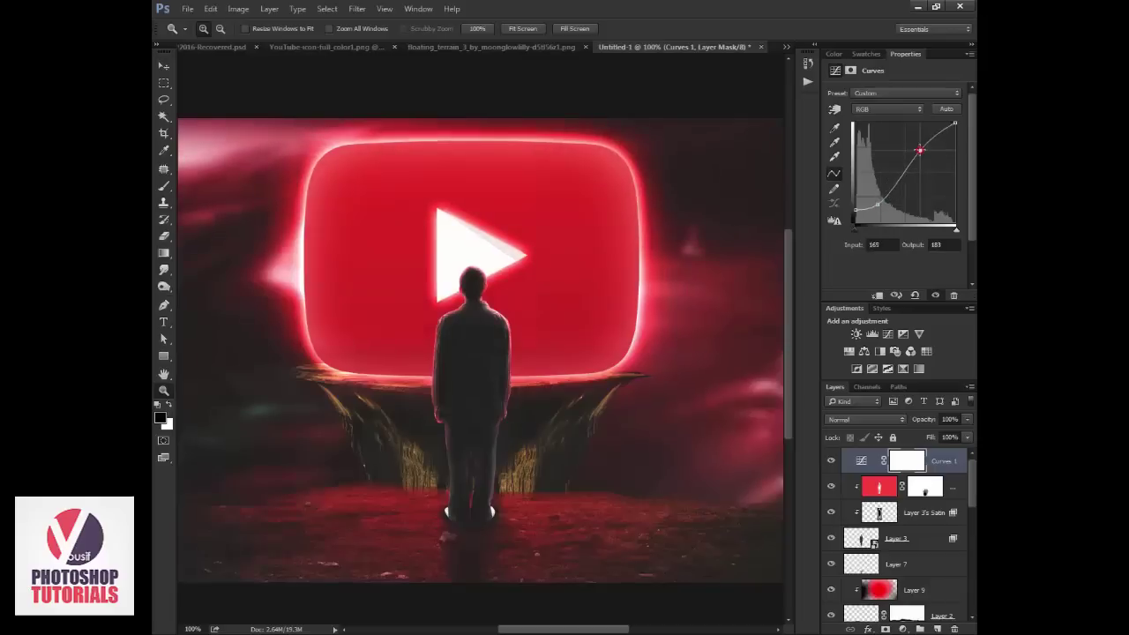
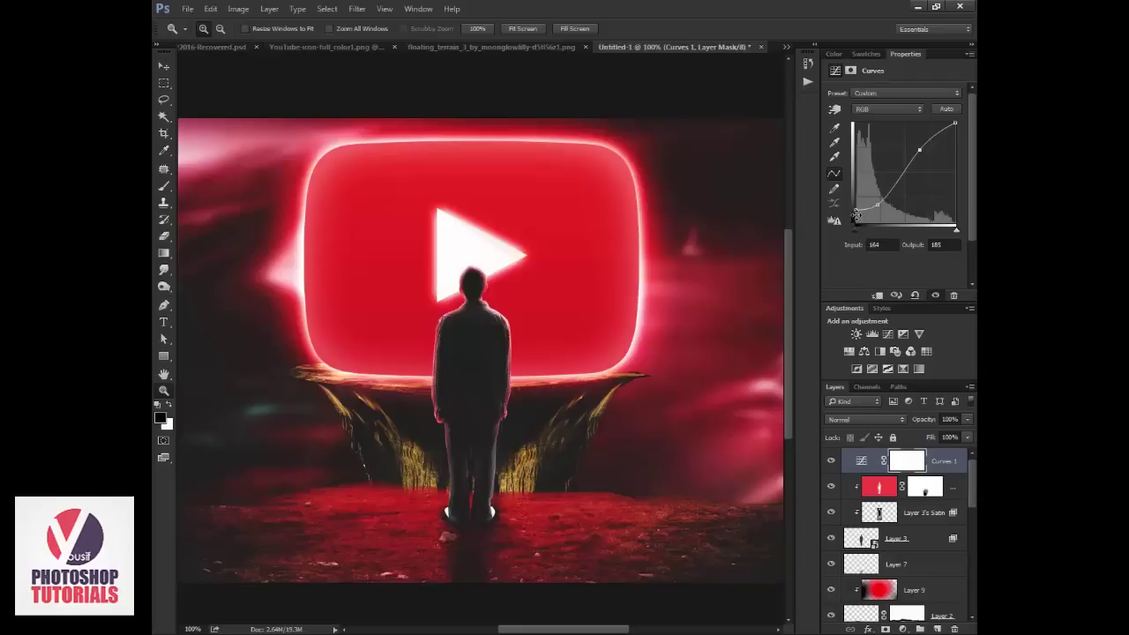
- Lift the Curves black point to about input 17 / output 28, then zoom in on the man's feet
left_click_drag(854, 225, 851, 220)
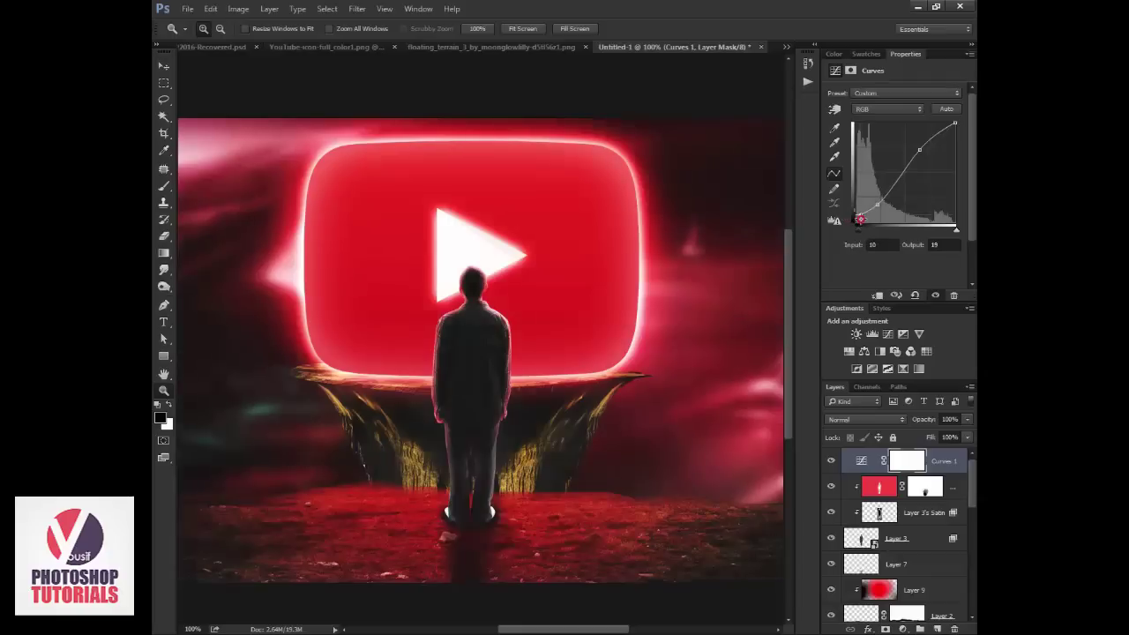
left_click_drag(858, 217, 861, 215)
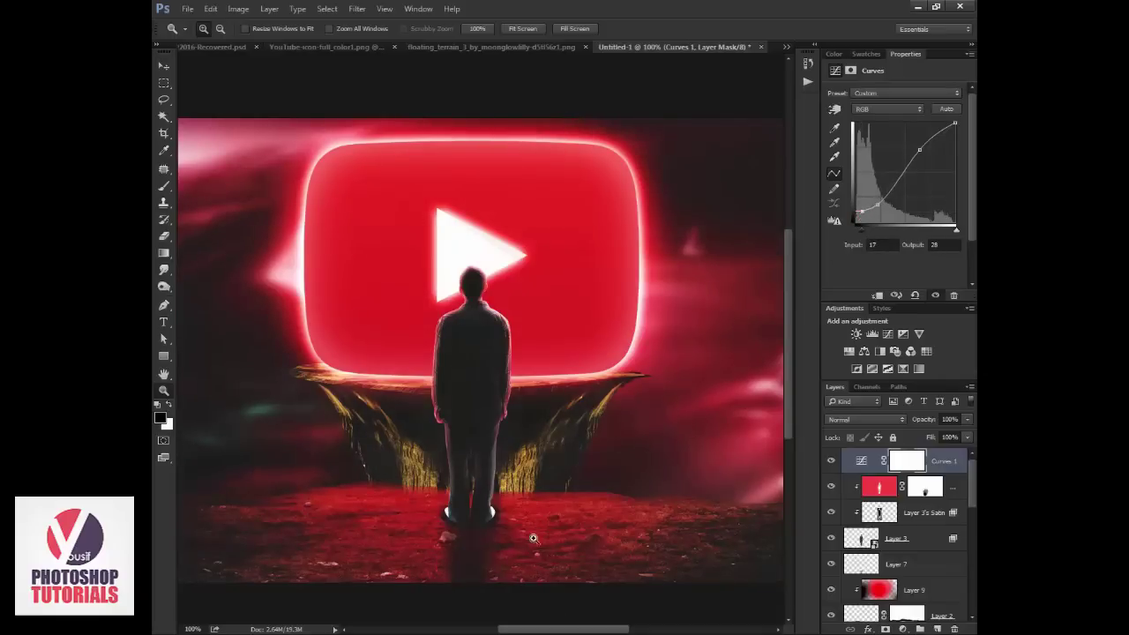
key("alt")
left_click(496, 501, "alt")
left_click(490, 471)
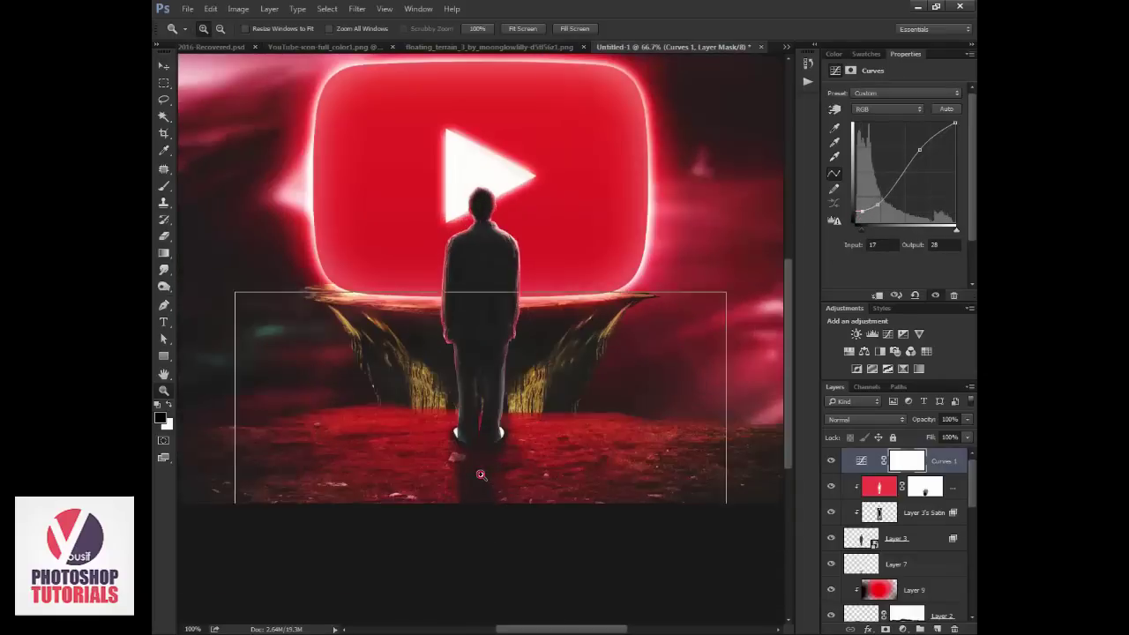
left_click(501, 412)
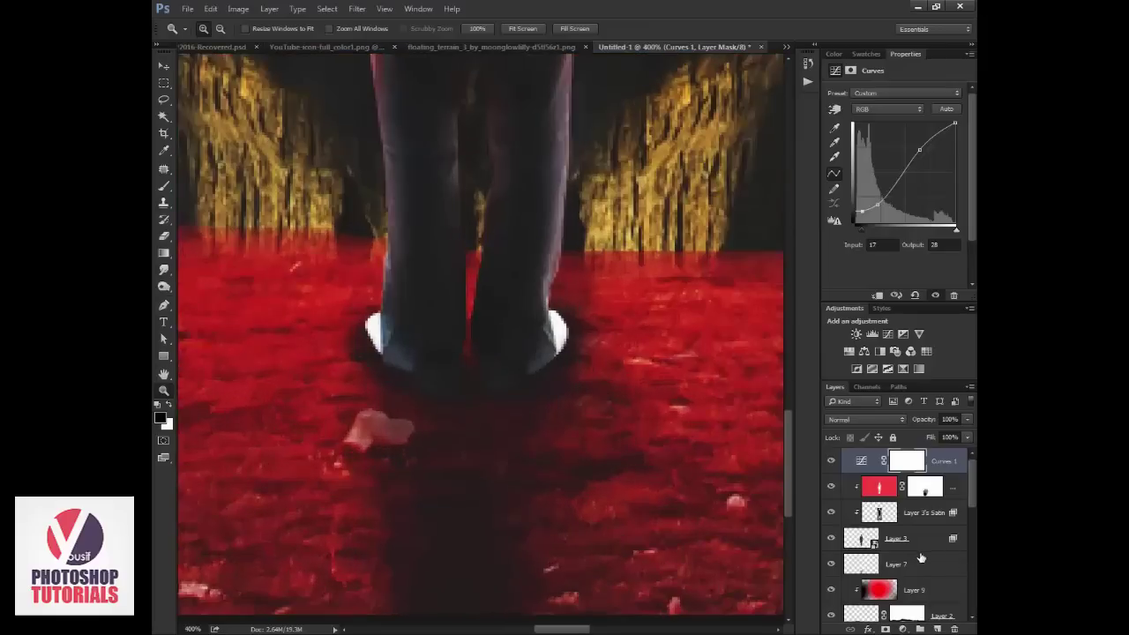
- Erase Layer 7's shadow beside the right shoe, undoing the stroke at the left heel
key("e")
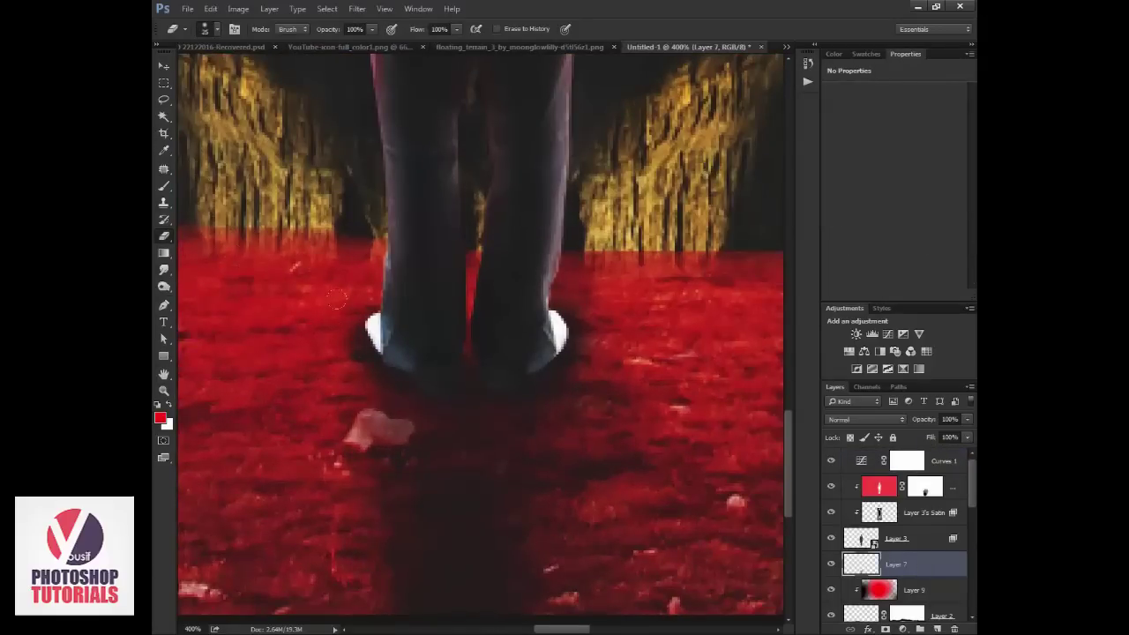
left_click_drag(337, 299, 332, 337)
key("ctrl+z")
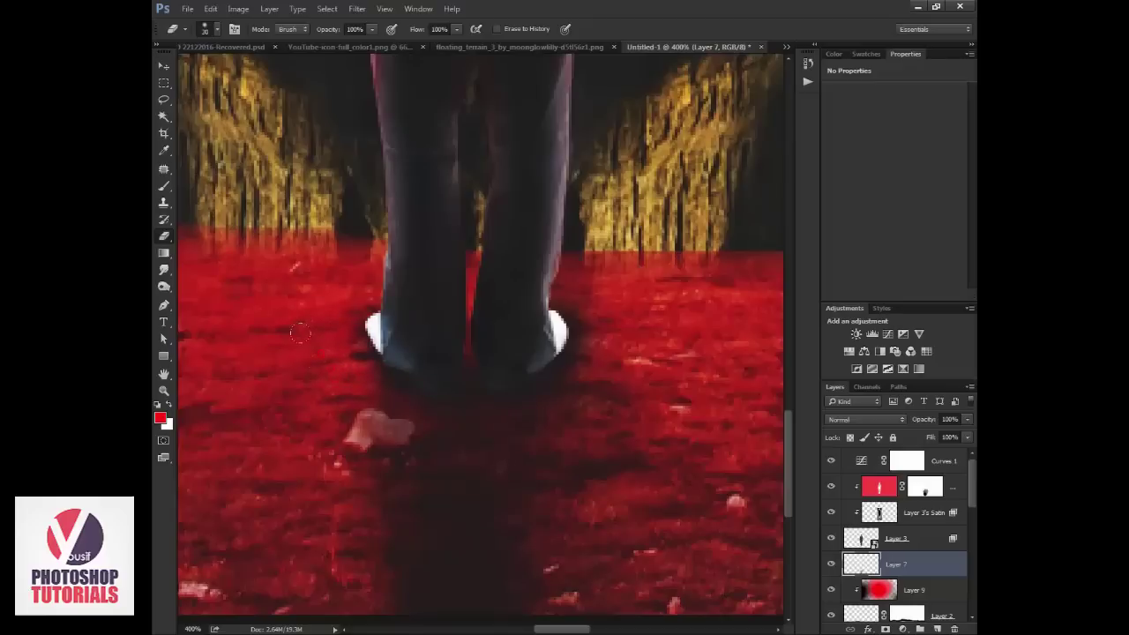
mouse_move(587, 331)
left_mouse_down()
mouse_move(582, 357)
mouse_move(575, 296)
mouse_move(554, 255)
mouse_move(581, 386)
left_mouse_up()
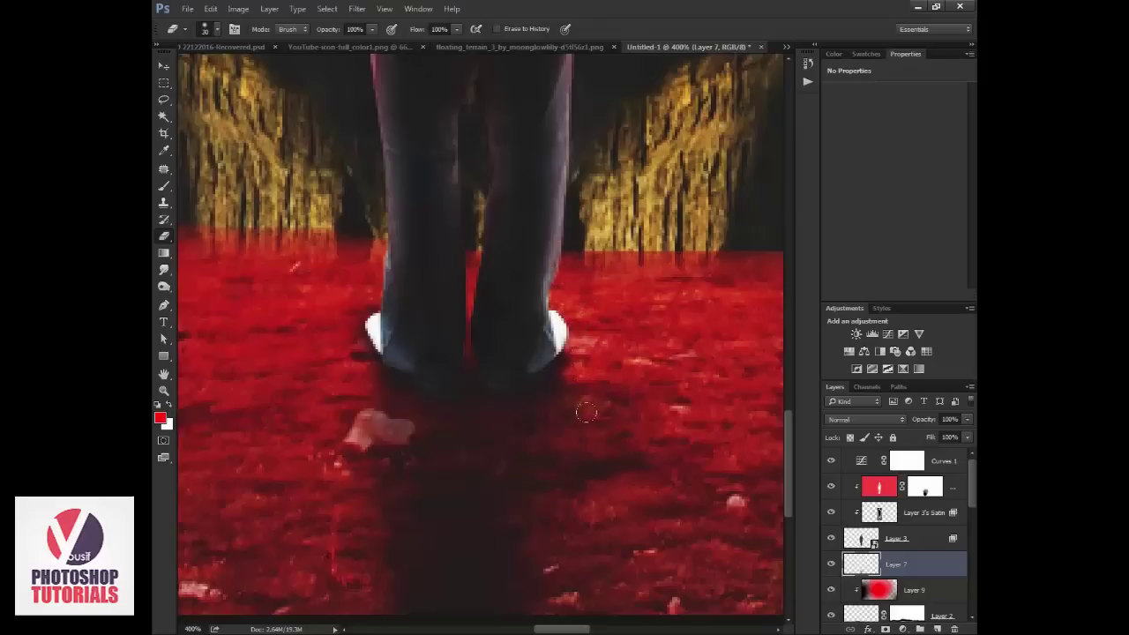
- Fit the canvas on screen and set the Brush to 20% opacity with a slightly smaller size
key("ctrl+0")
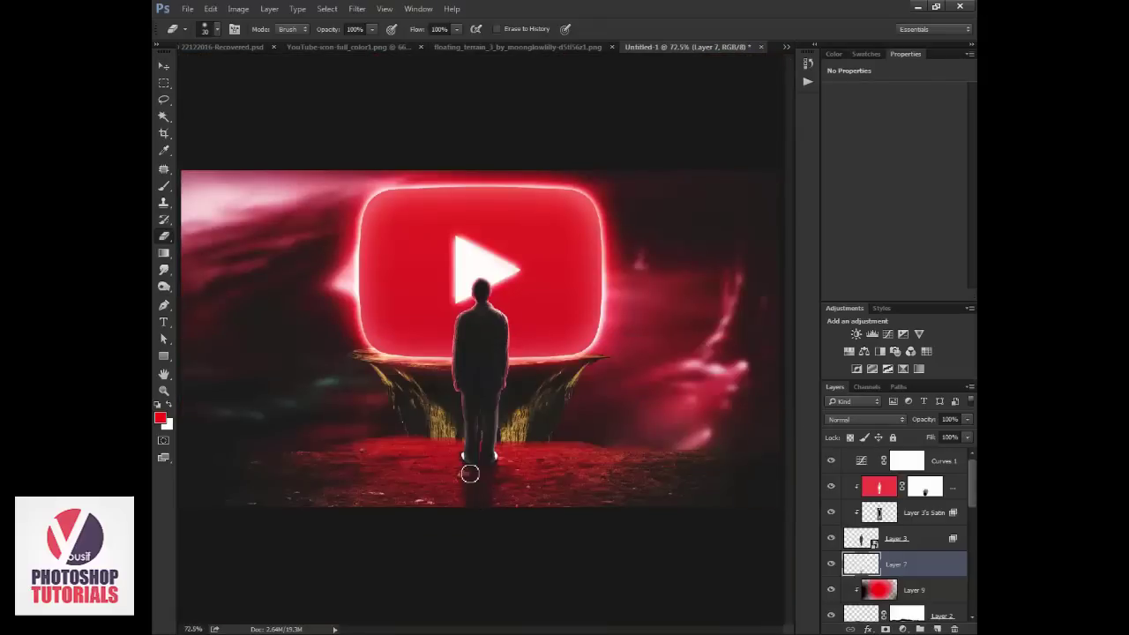
key("b")
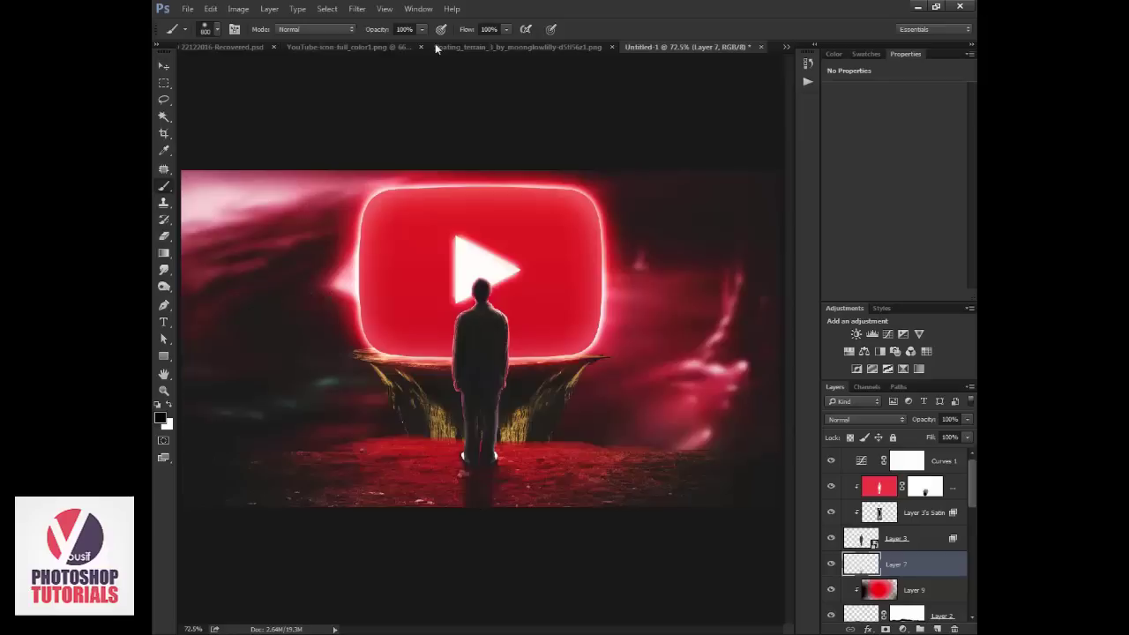
key("1")
key("2")
key("2")
key("bracketleft")
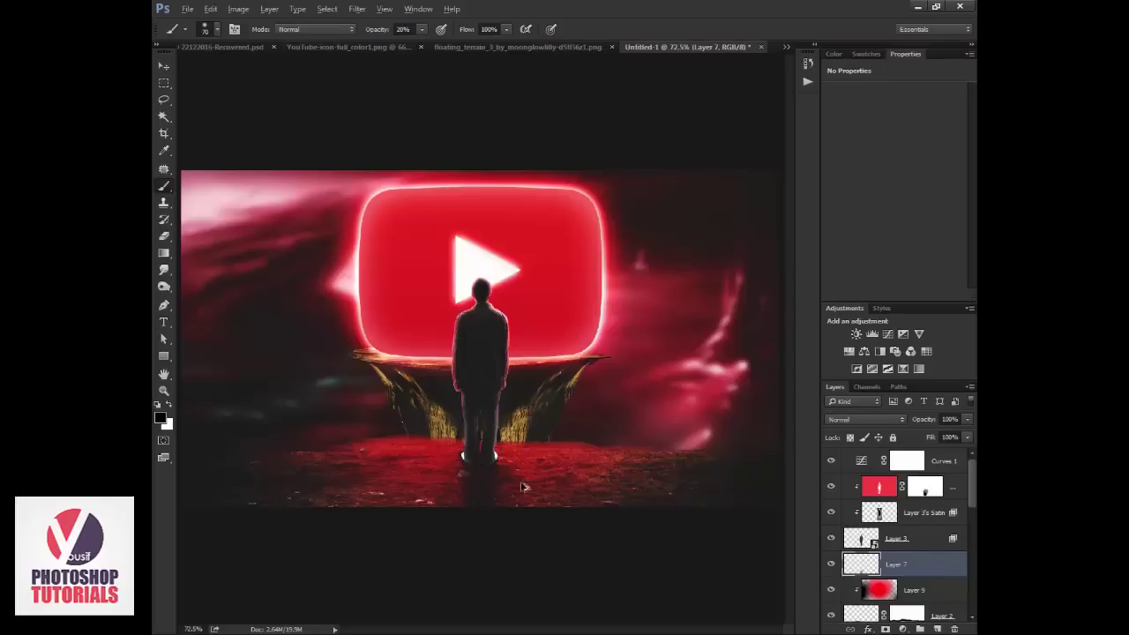
- Set Layer 7's opacity to 89% and zoom the canvas to 100%
left_click(917, 421)
type("89")
key("Return")
key("z")
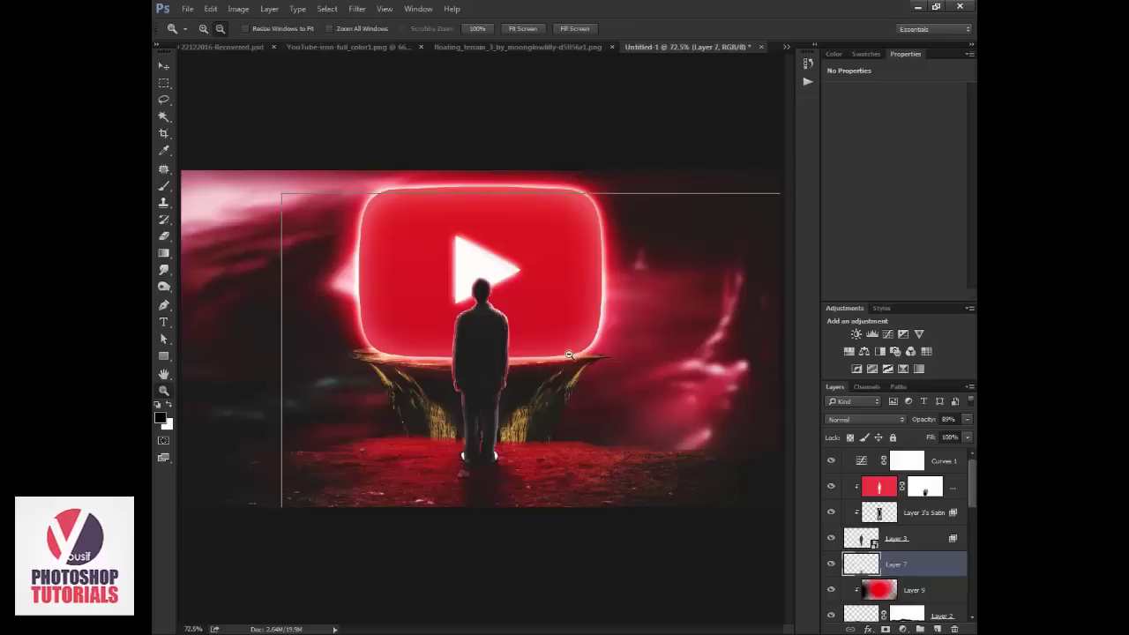
left_click(423, 322)
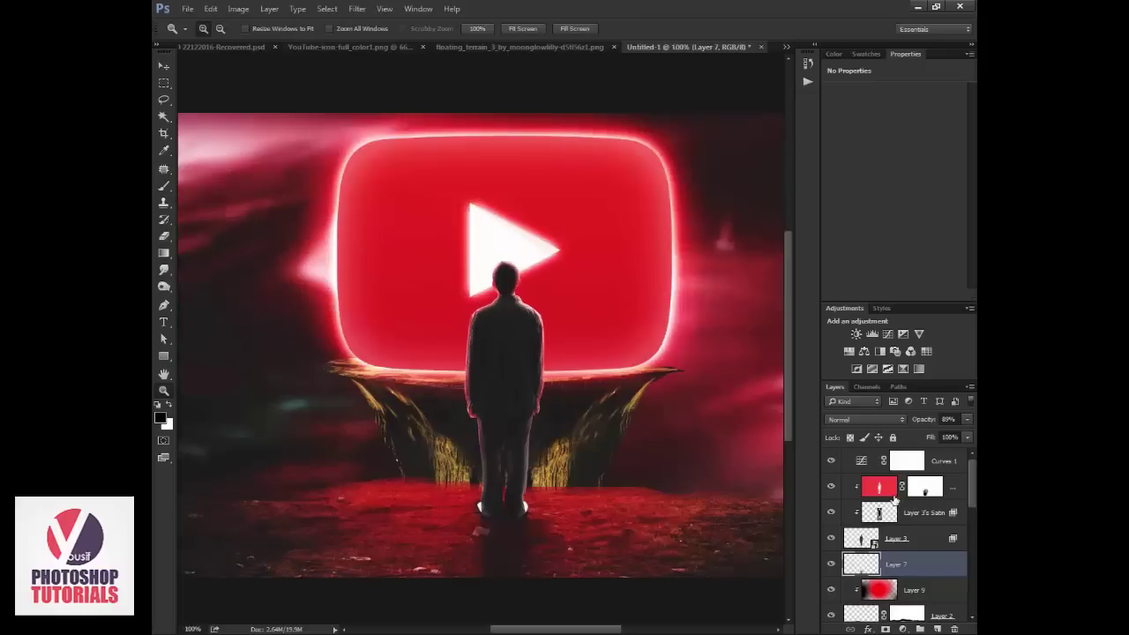
- Bend the Red channel curve of Curves 1 to make the scene redder
left_click(936, 457)
left_click(889, 108)
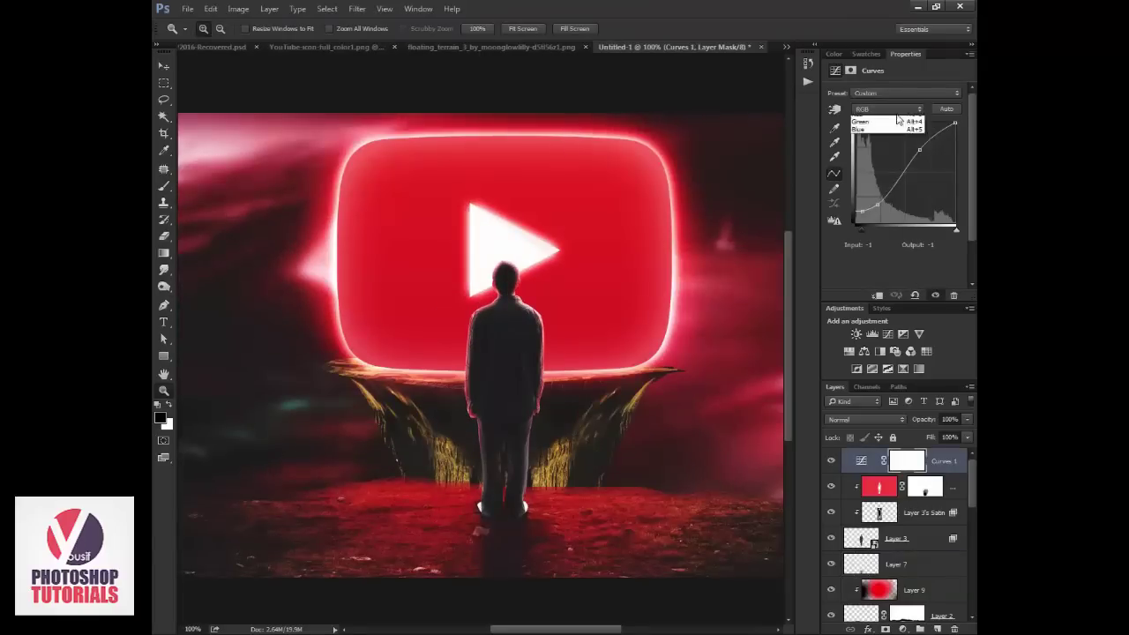
left_click(892, 129)
mouse_move(900, 178)
left_mouse_down()
mouse_move(920, 165)
mouse_move(882, 190)
mouse_move(932, 156)
mouse_move(922, 157)
left_mouse_up()
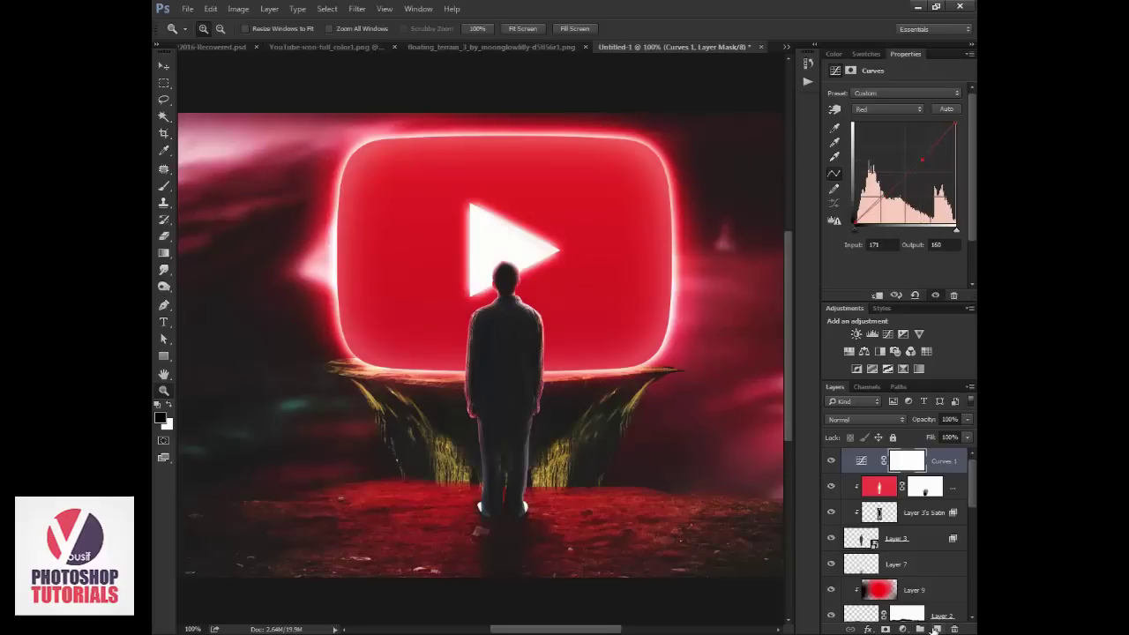
left_click(902, 630)
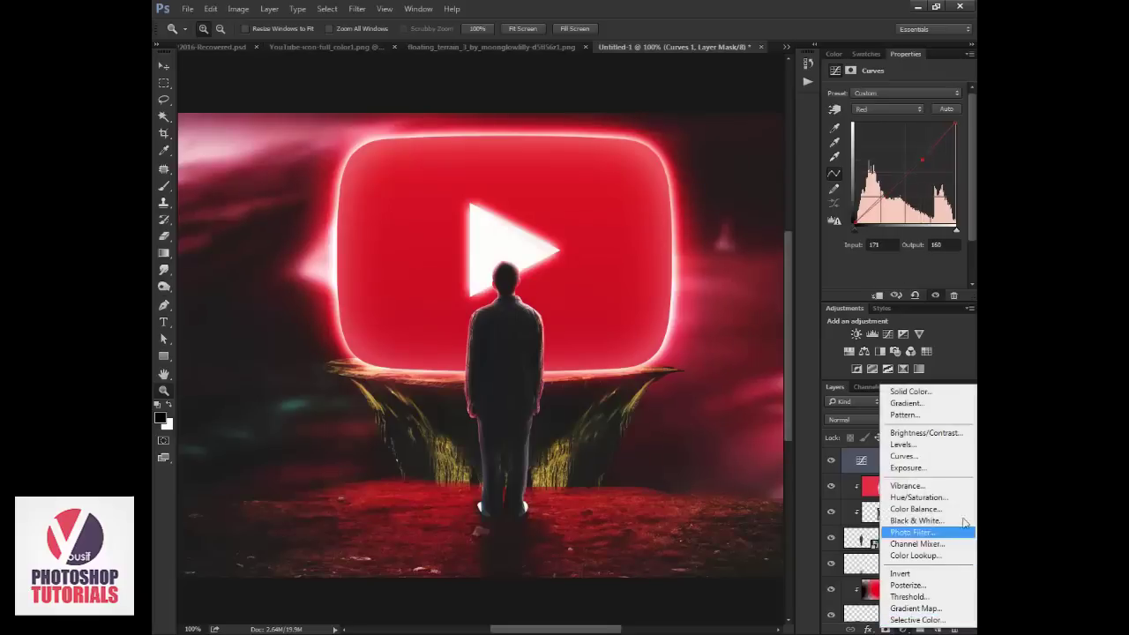
- Add a Color Lookup adjustment using the filmstock_50 LUT at 67% opacity
left_click(932, 554)
left_click(920, 92)
left_click(873, 181)
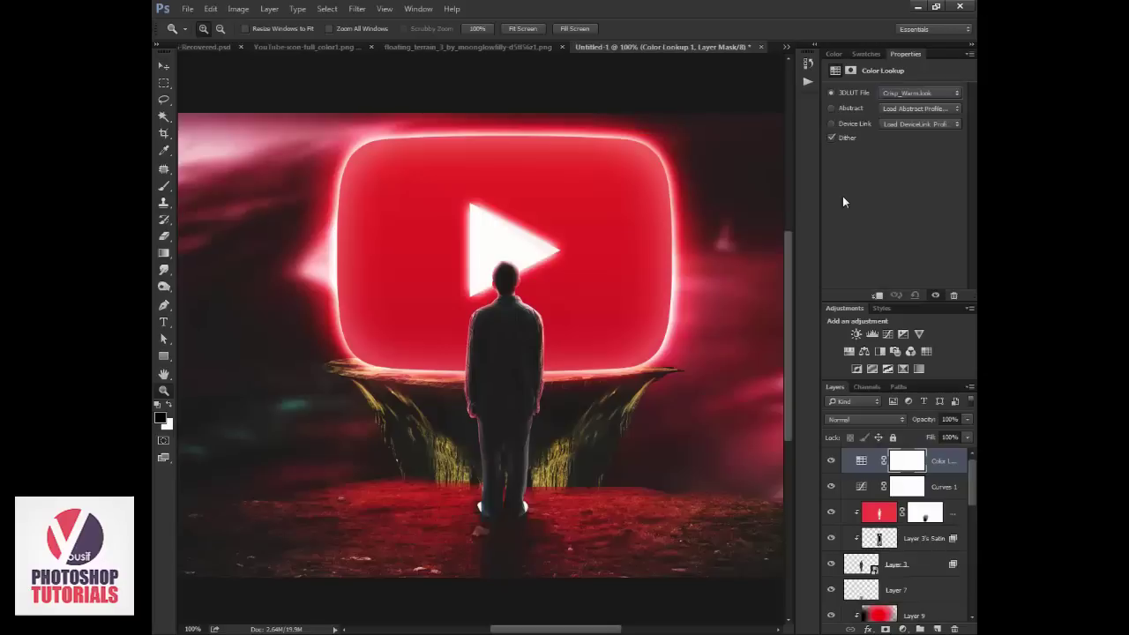
key("Down")
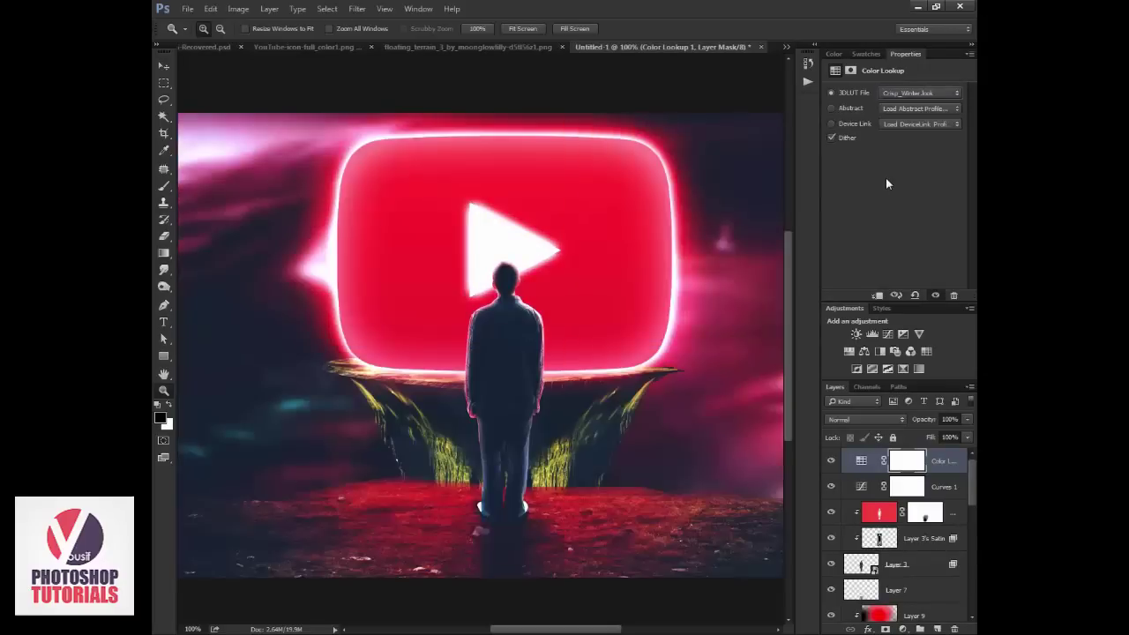
key("Down")
key("Down")
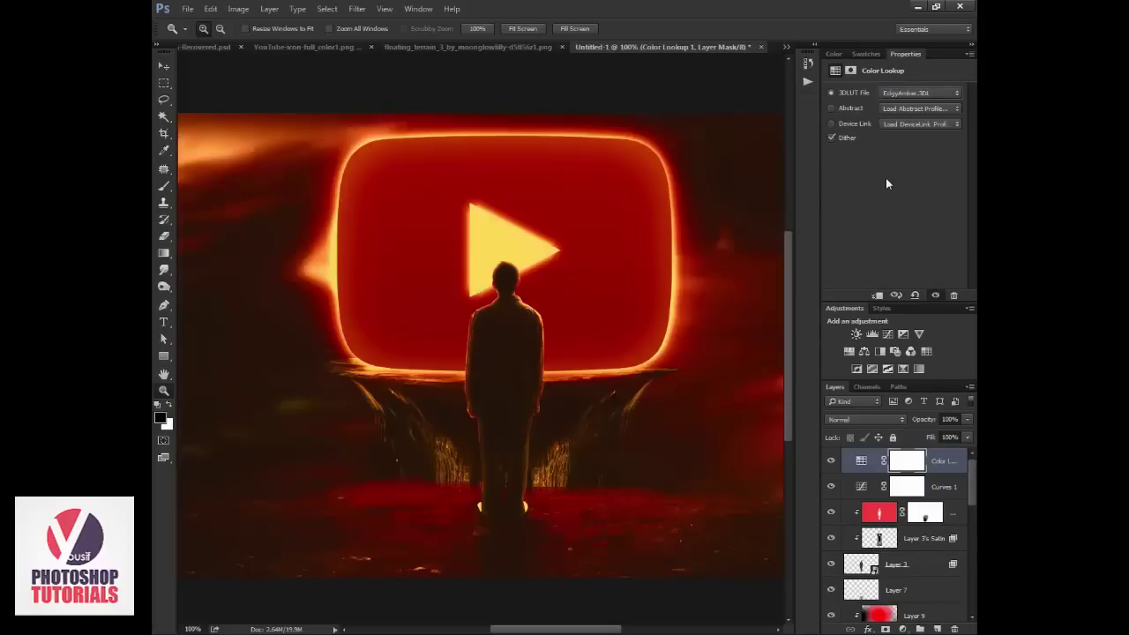
key("Down")
key("Down")
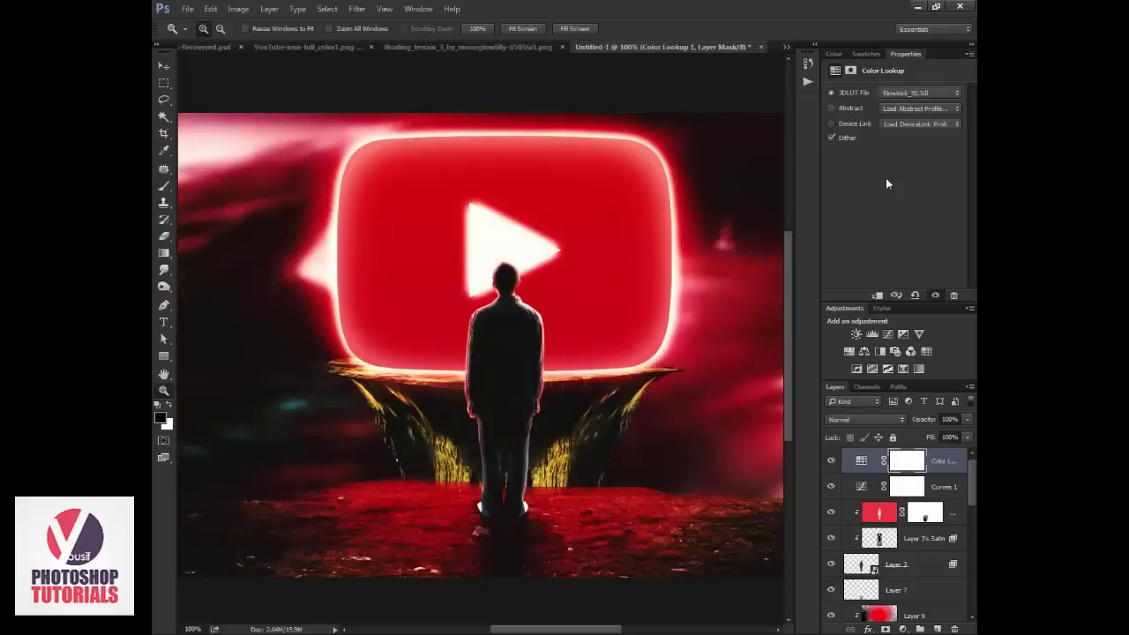
key("Down")
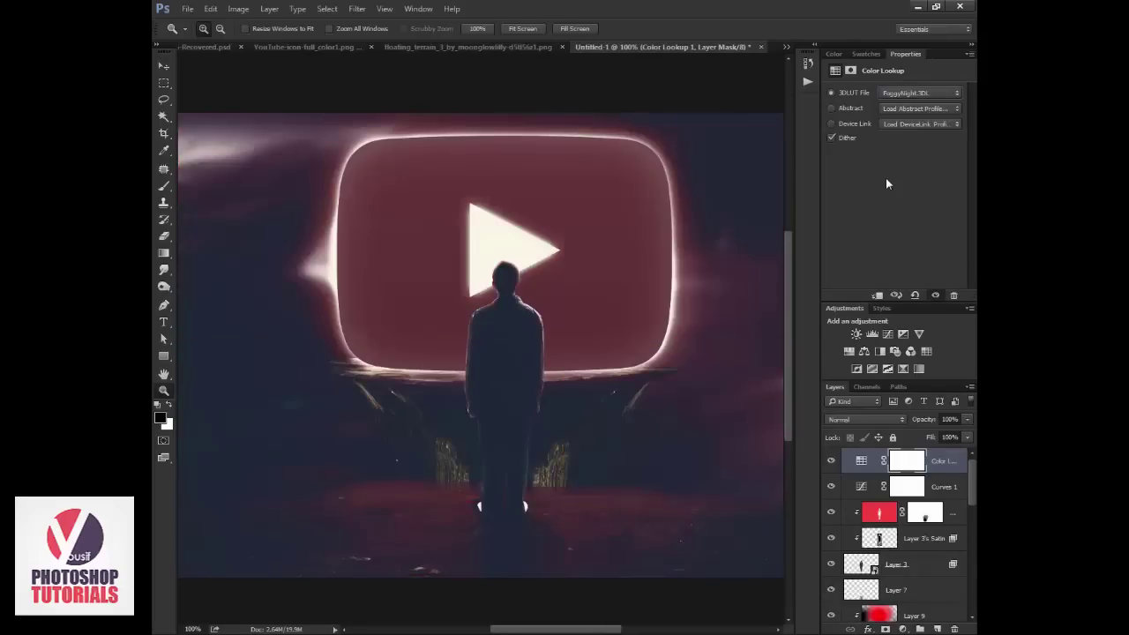
key("Up")
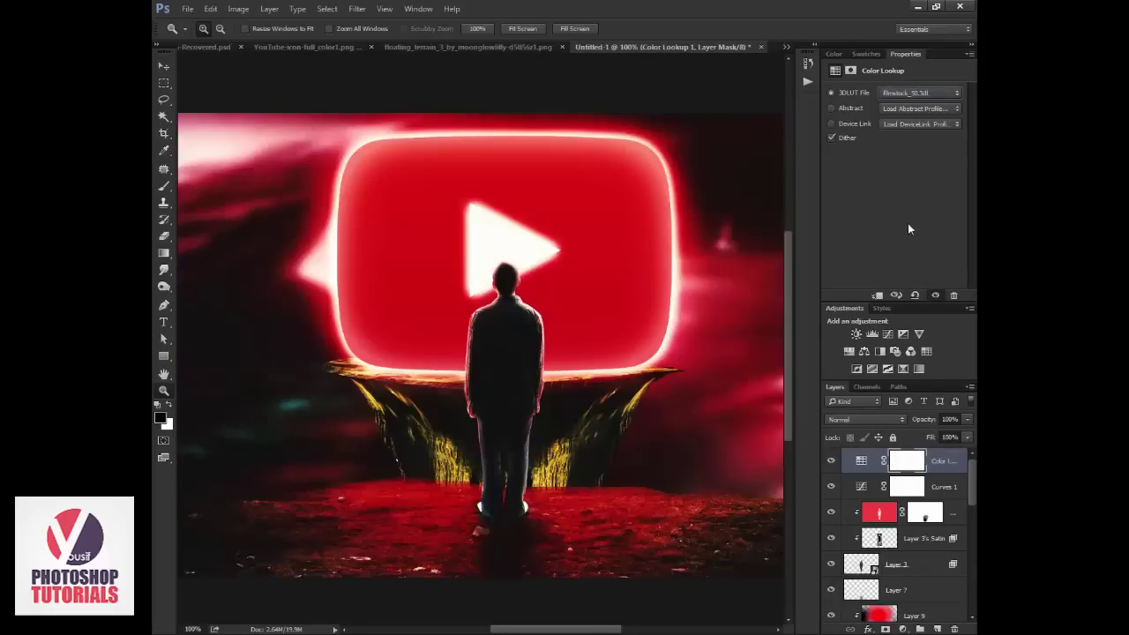
left_click(908, 93)
left_click(909, 97)
left_click(921, 421)
type("67")
- Duplicate the Color Lookup, switch the copy to FoggyNight.3DL, and move it below the original
key("ctrl+j")
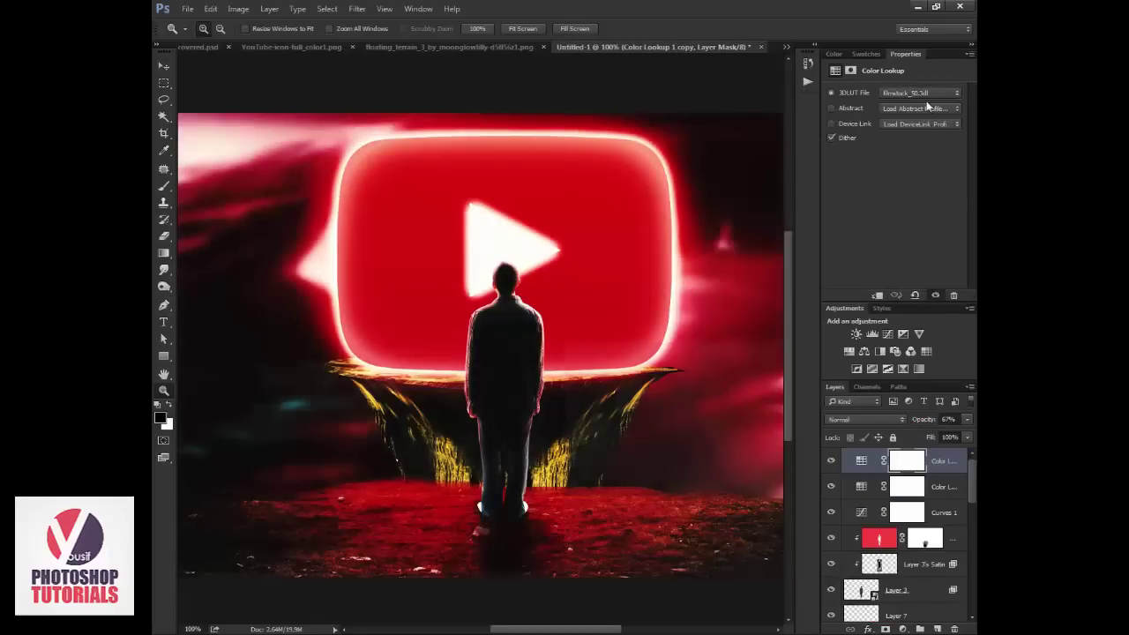
left_click(919, 92)
left_click(852, 265)
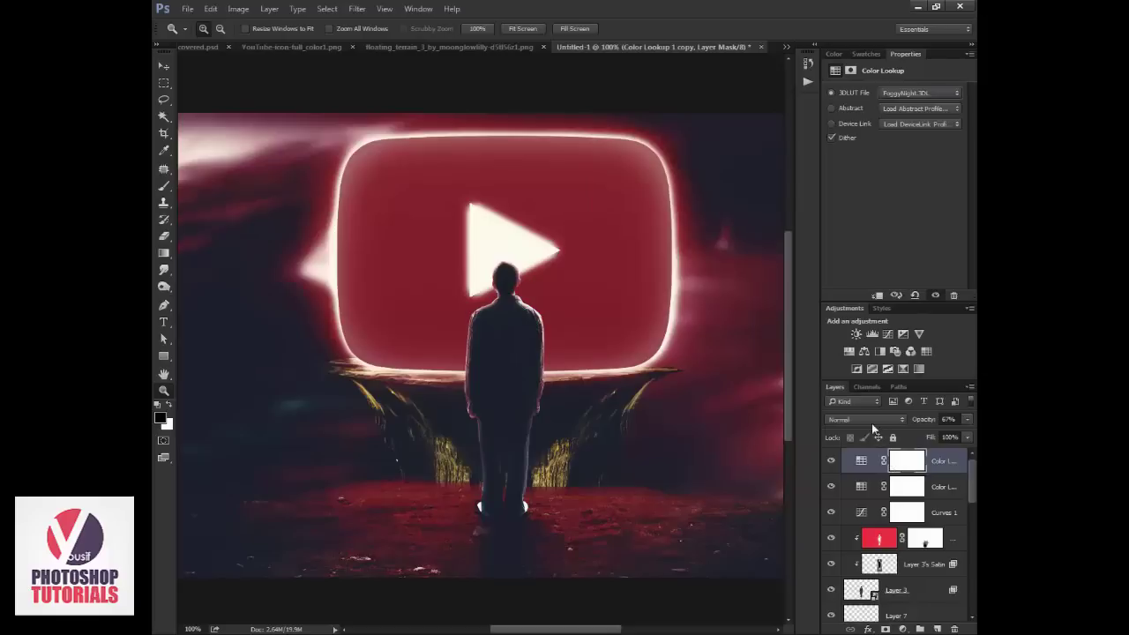
left_click_drag(862, 460, 875, 490)
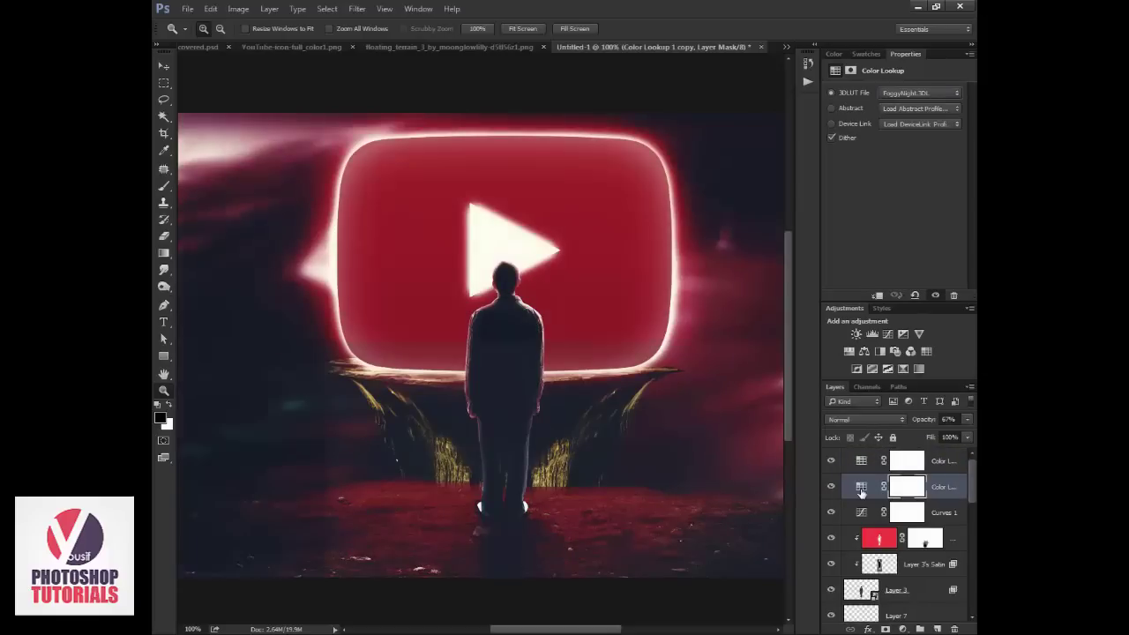
left_click(929, 421)
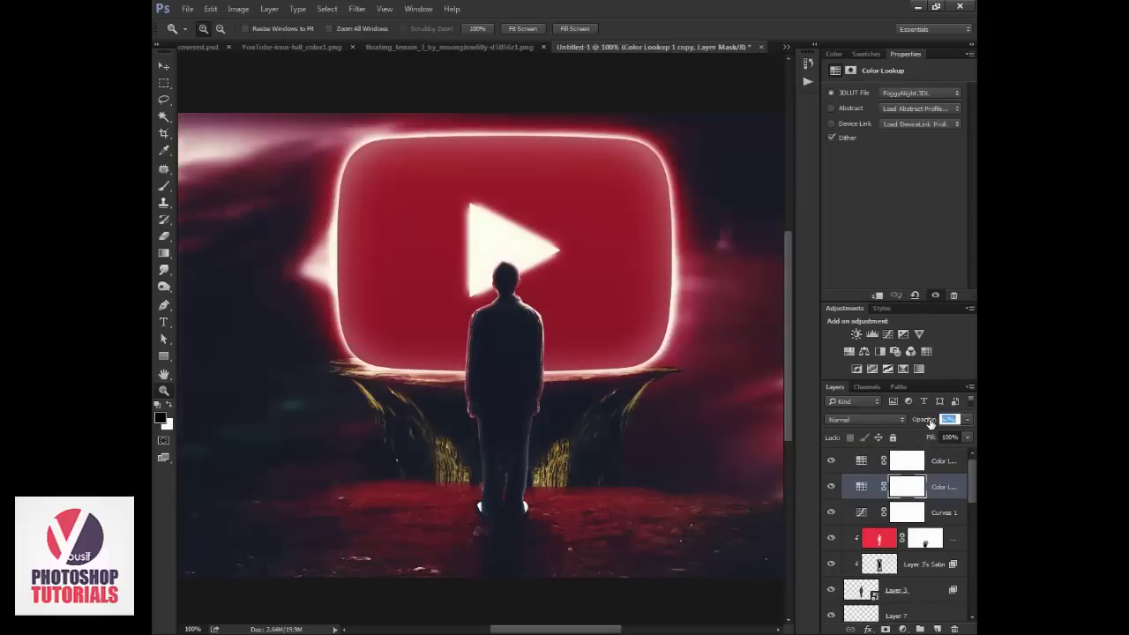
- Set the FoggyNight copy to 20% opacity and zoom to 300% on Layer 2's mask at the floor edge
type("20")
key("Return")
key("b")
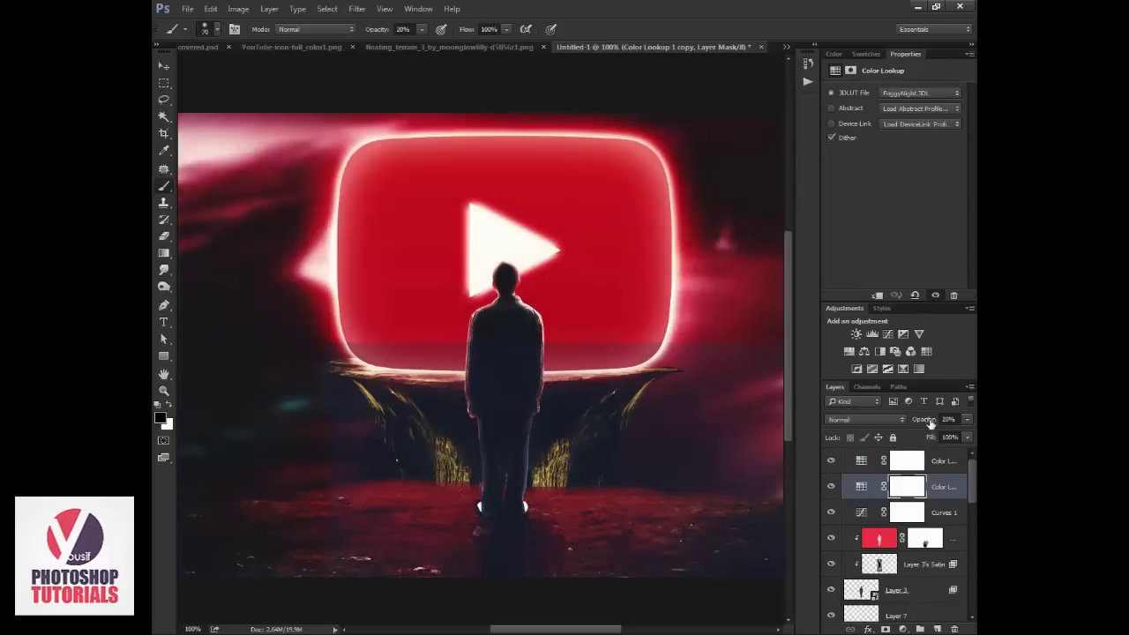
scroll(931, 561, "down", 5)
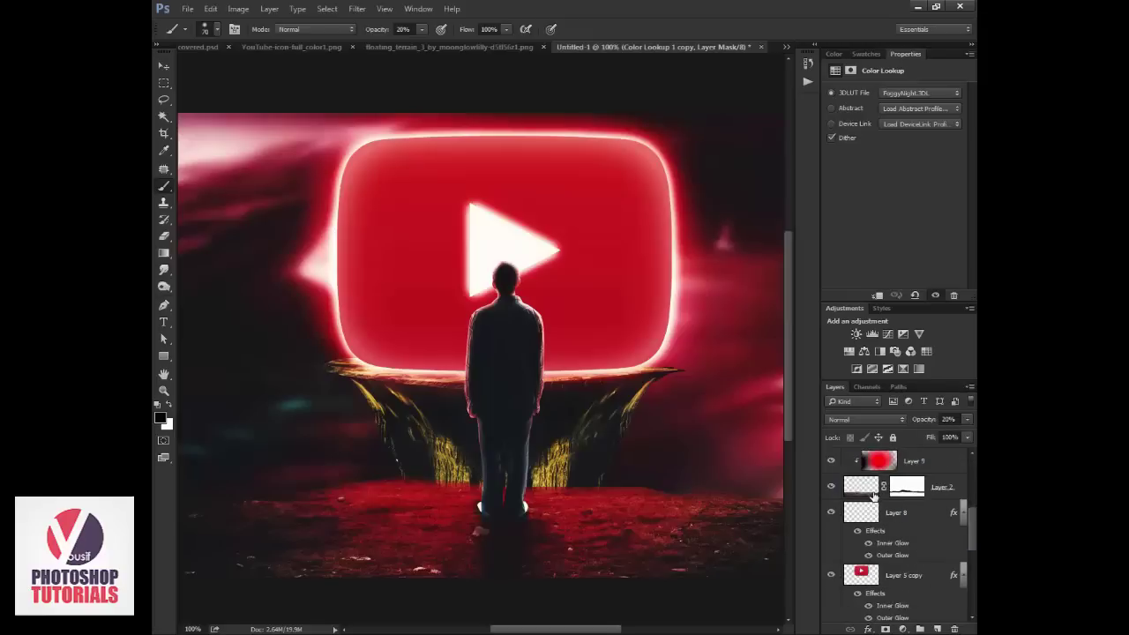
left_click(873, 485)
key("z")
left_click(582, 485)
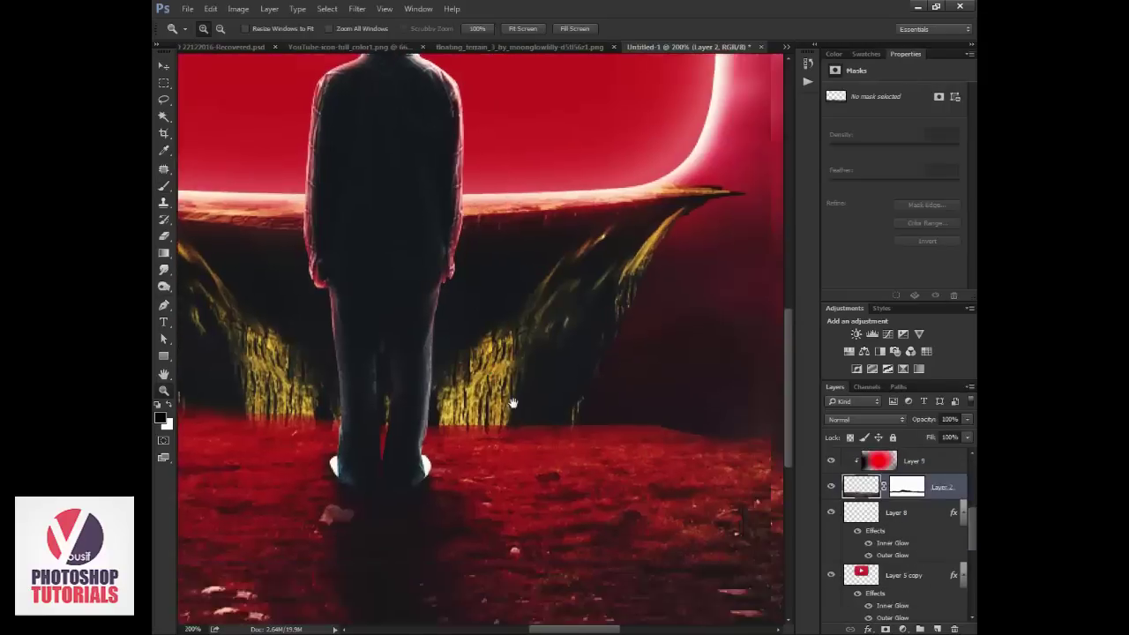
left_click_drag(512, 403, 491, 372)
key("ctrl+plus")
key("b")
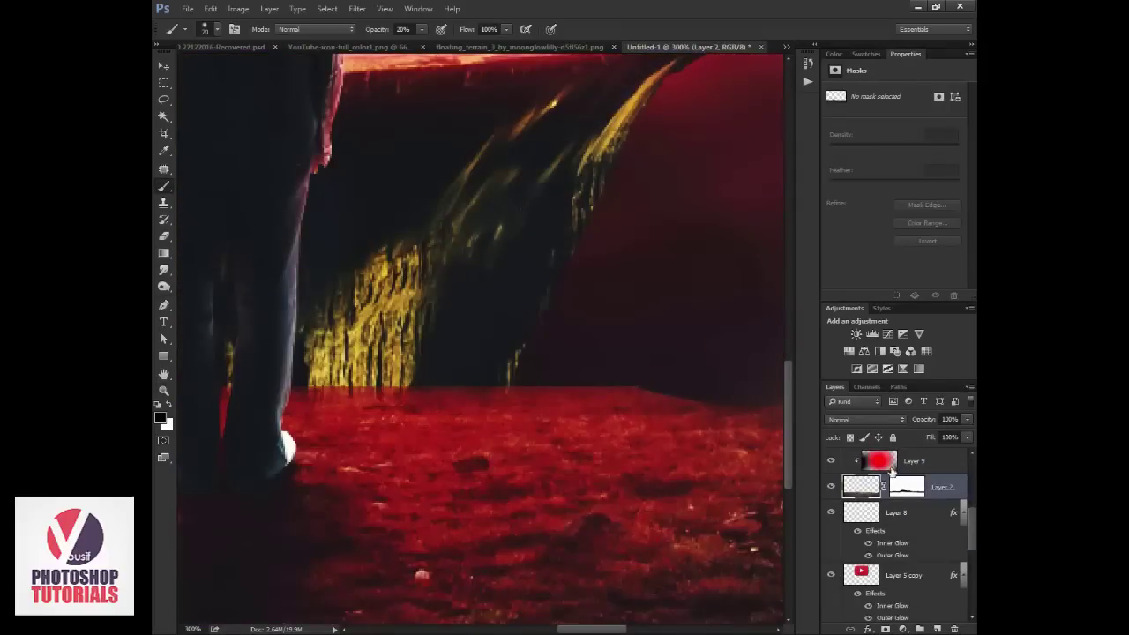
left_click(907, 486)
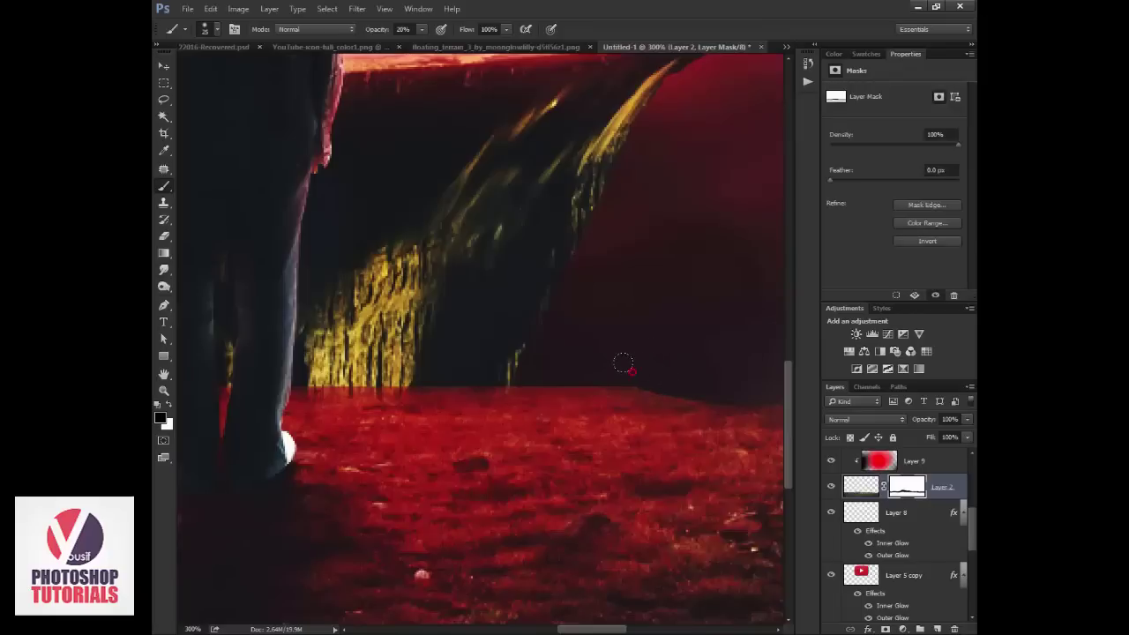
- Paint black at 100% opacity on the mask to hide the floor's top edge and gold foliage
left_click_drag(385, 31, 410, 32)
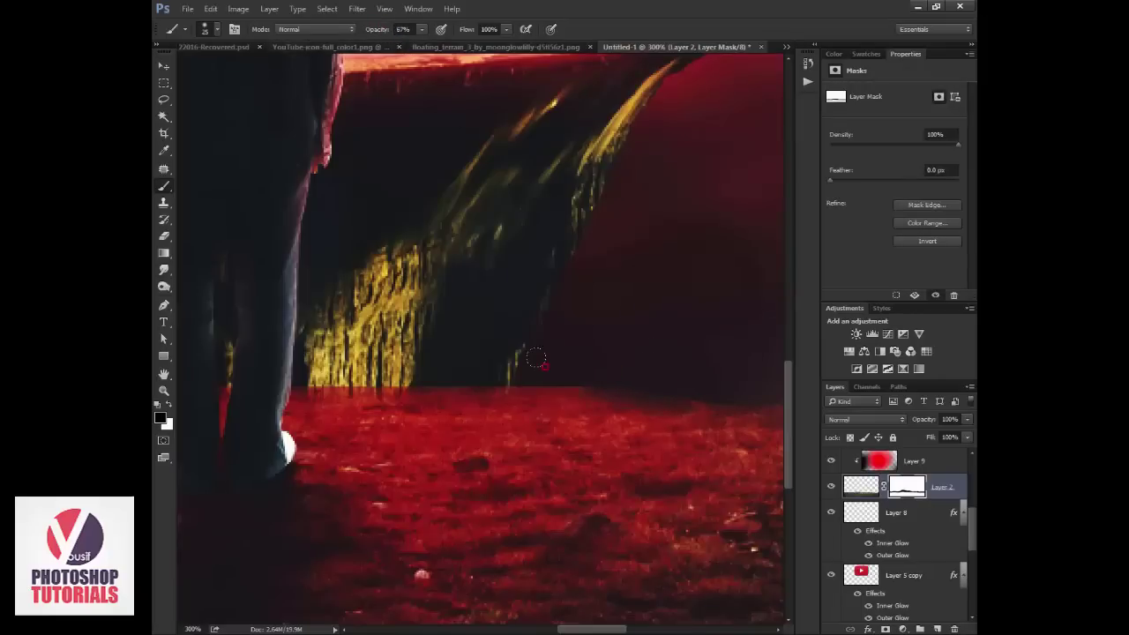
left_click_drag(430, 366, 519, 368)
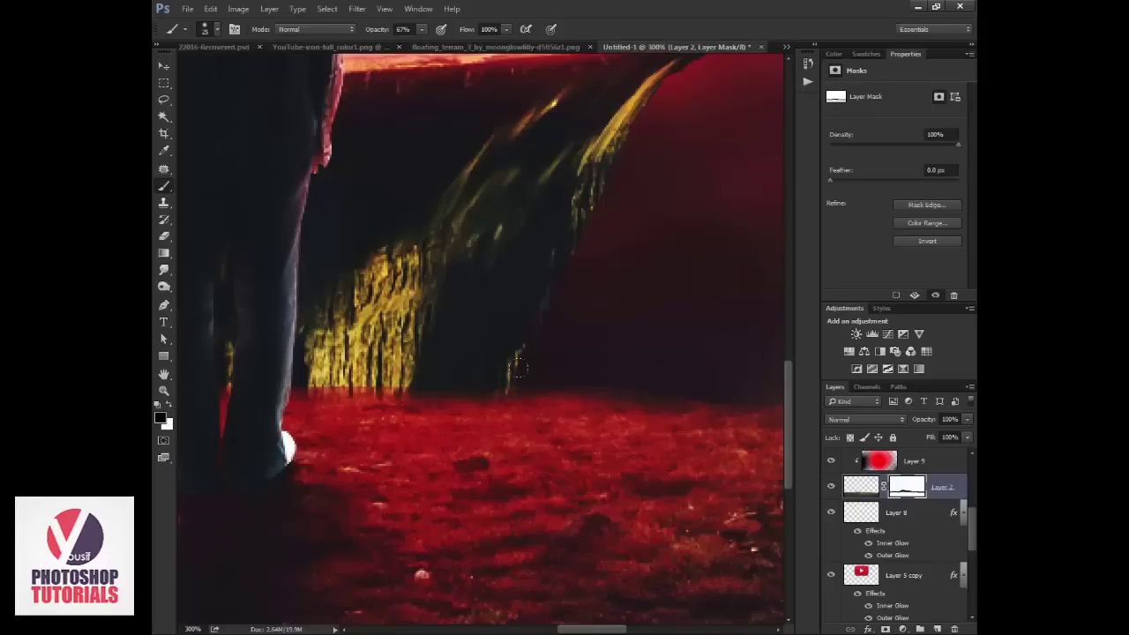
key("ctrl+z")
left_click_drag(376, 32, 445, 34)
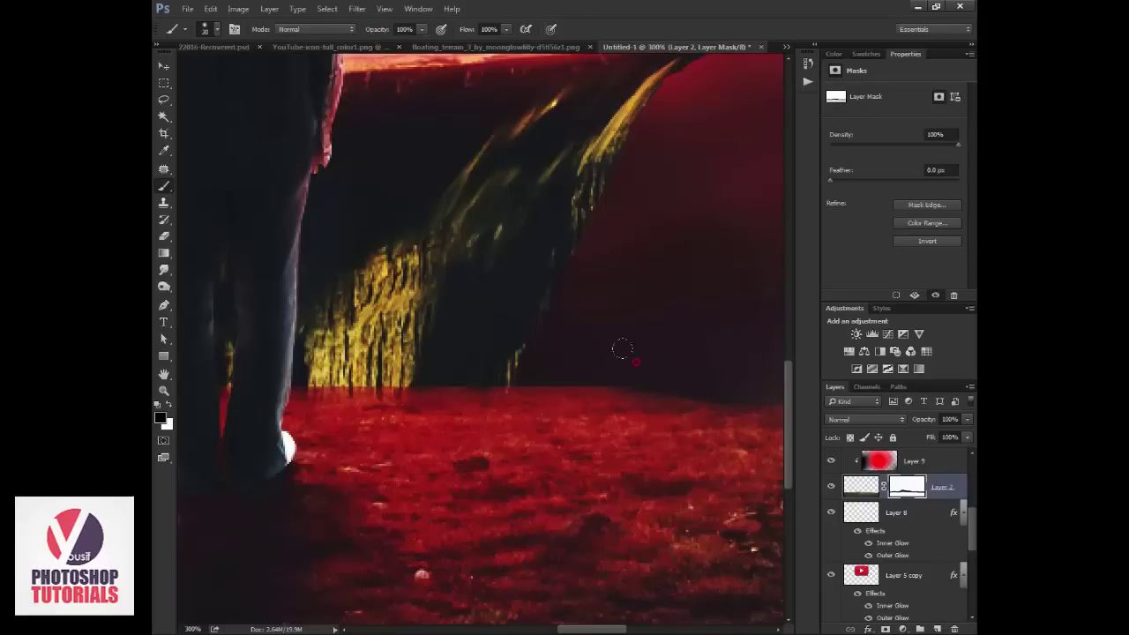
left_click_drag(626, 352, 445, 352)
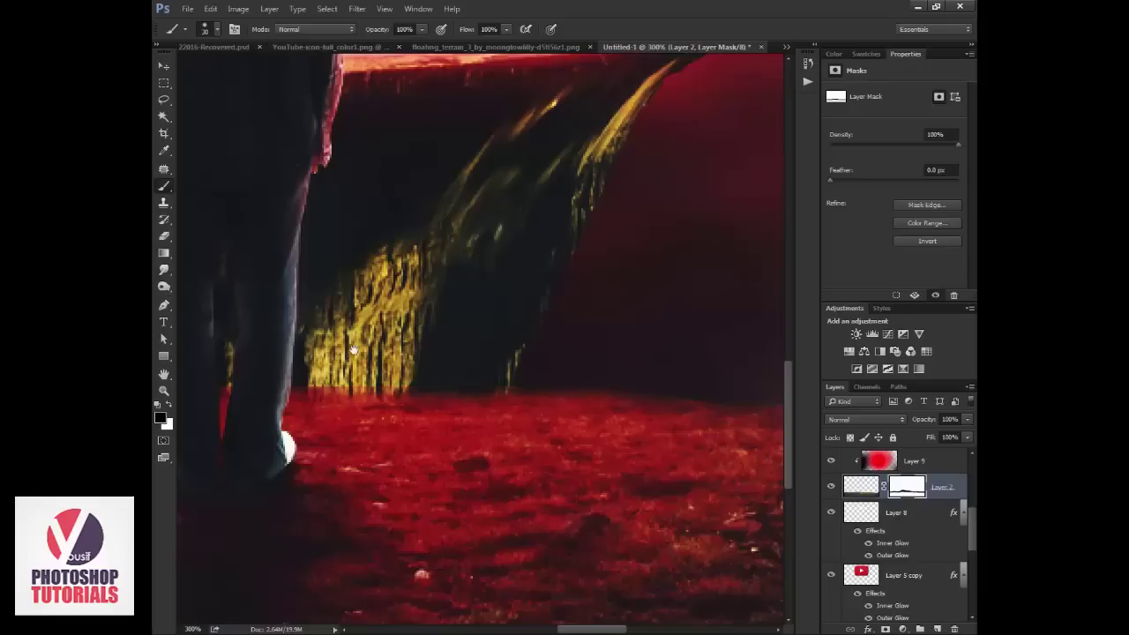
left_click_drag(352, 351, 611, 329)
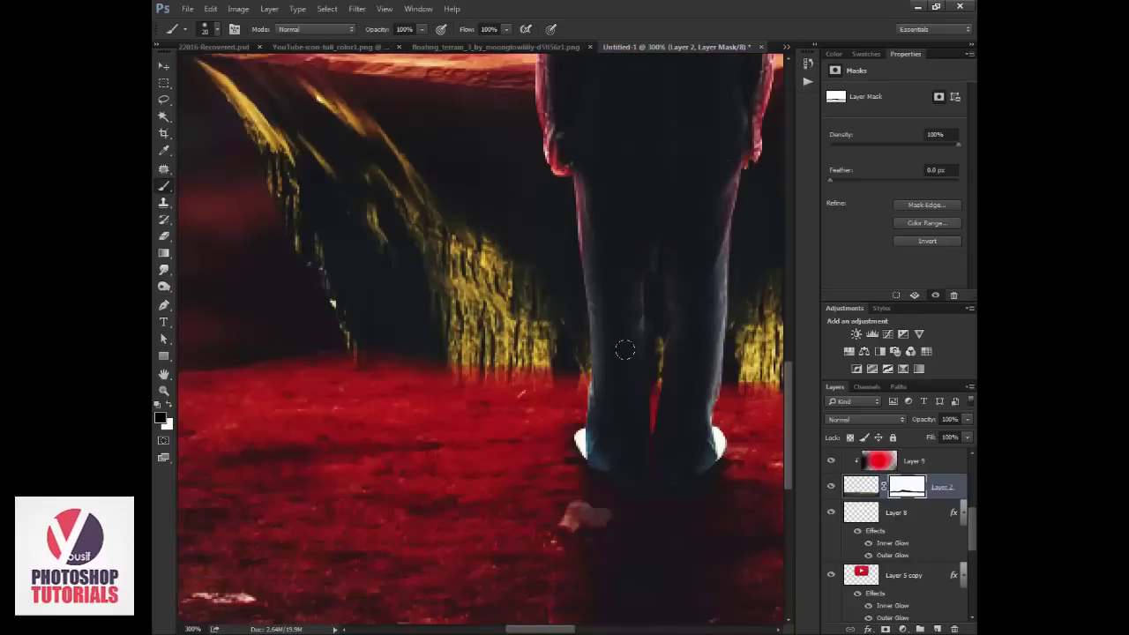
left_click_drag(529, 340, 558, 343)
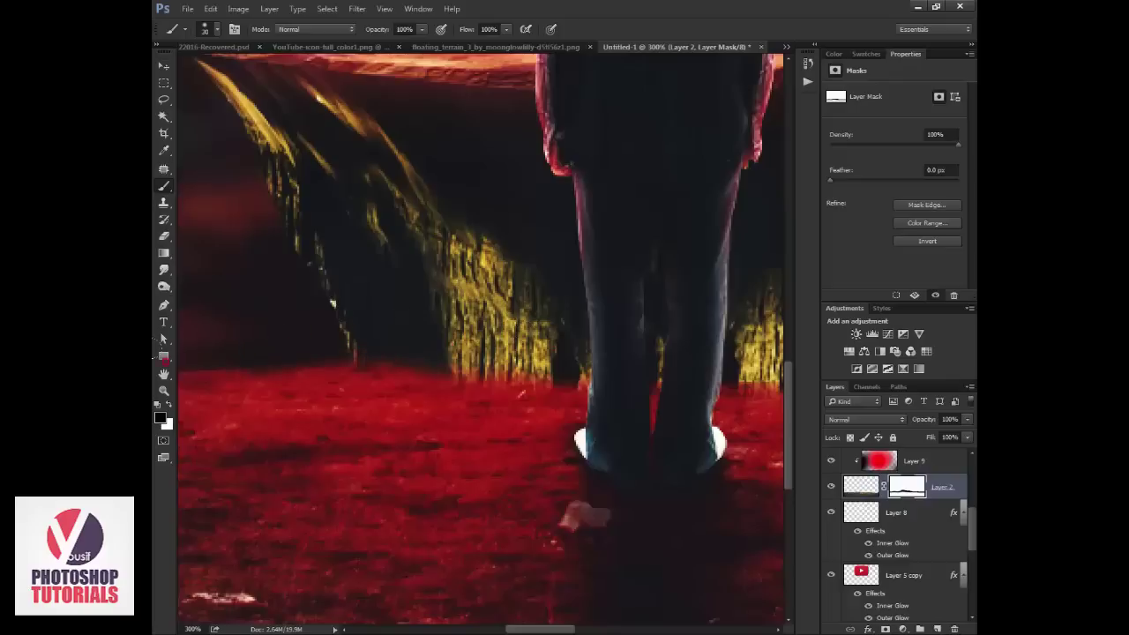
left_click_drag(235, 344, 558, 350)
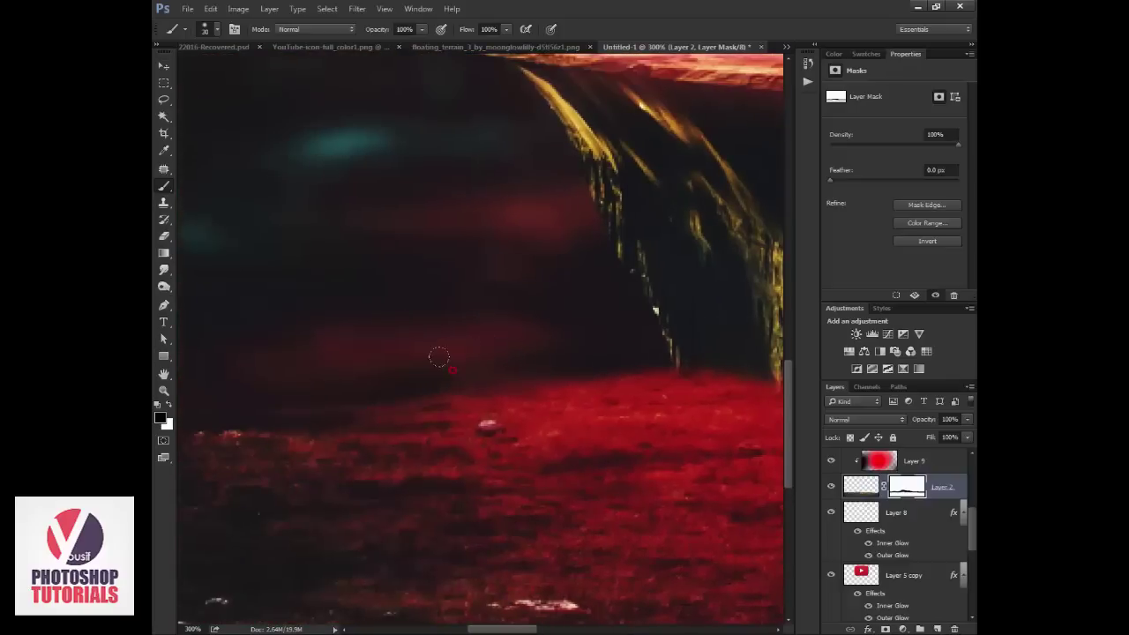
- Zoom in on the terrain and the man's feet and choose a soft round brush
key("z")
left_click(660, 353, "alt")
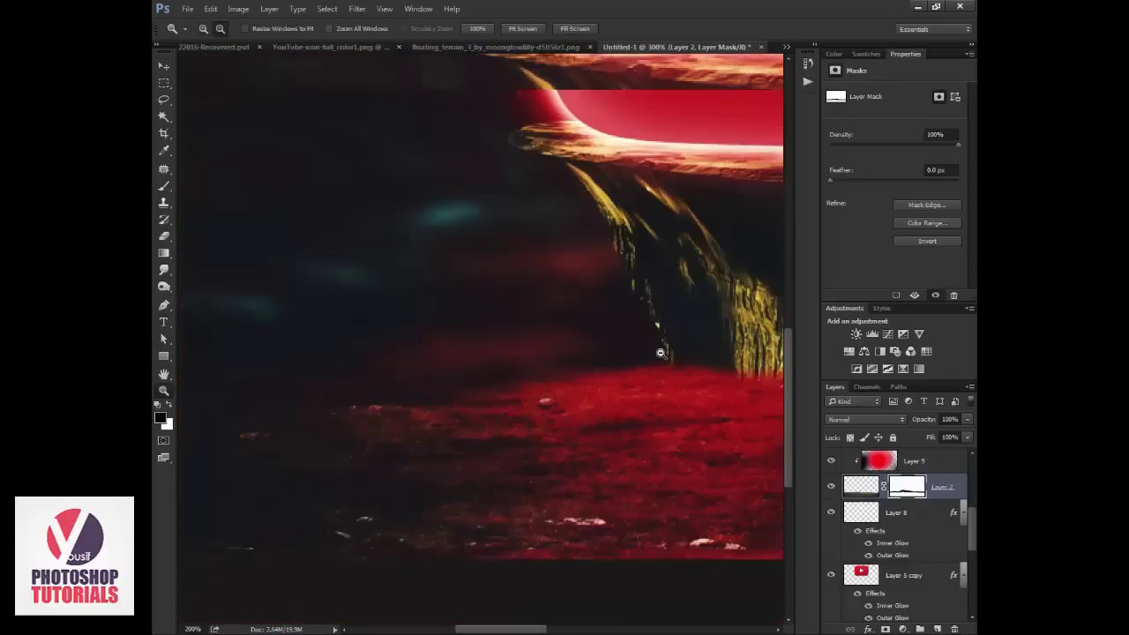
left_click(700, 363, "alt")
left_click(492, 414, "alt")
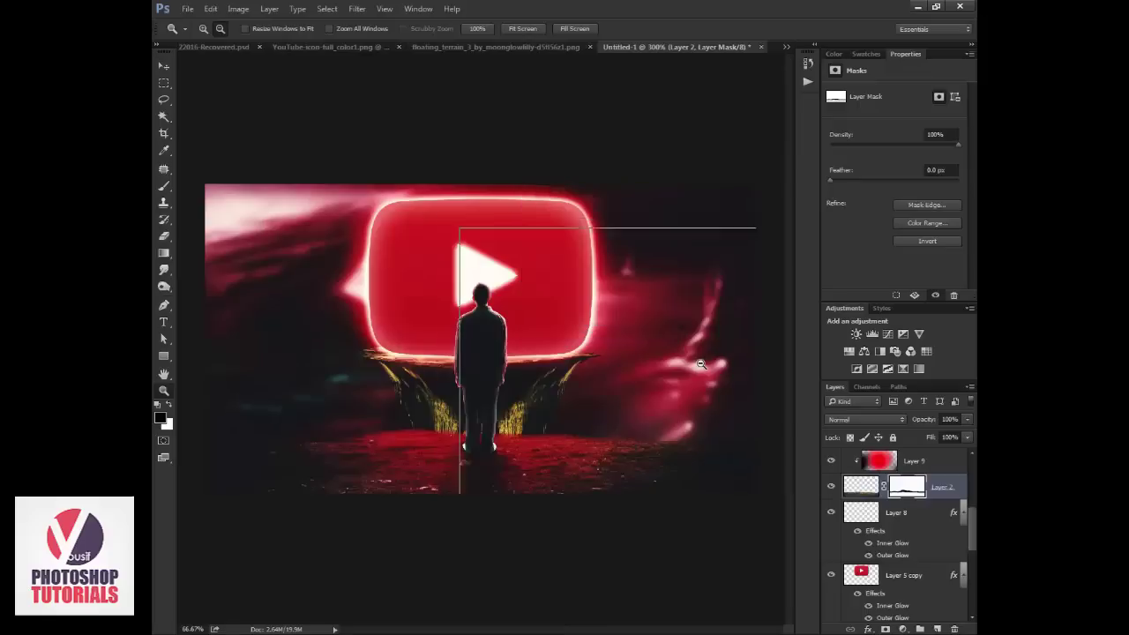
left_click(492, 415)
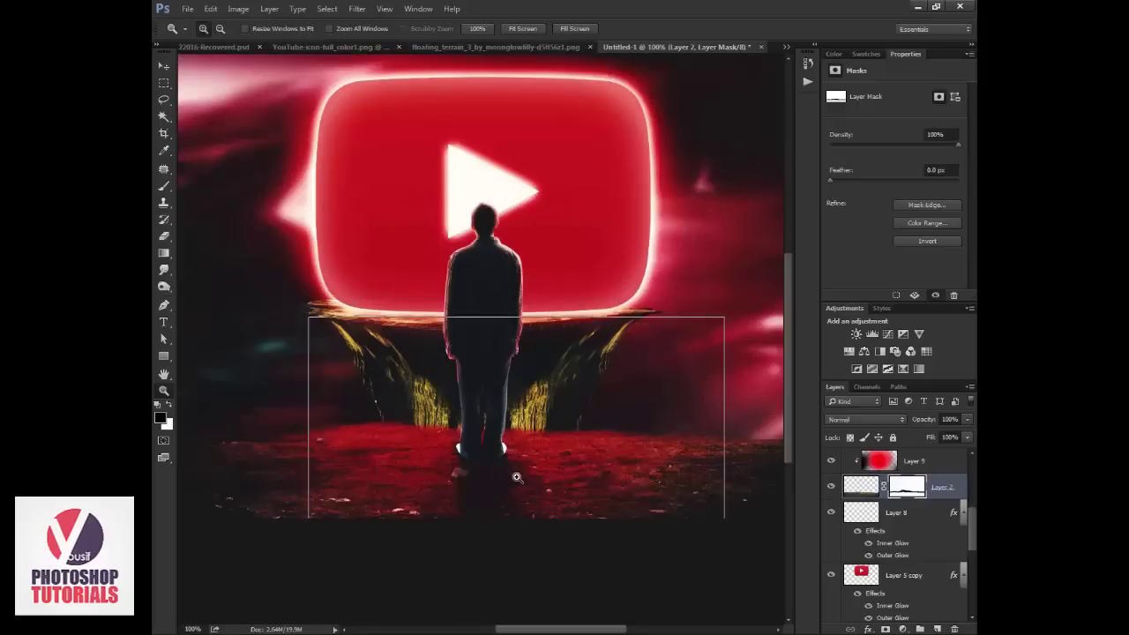
left_click_drag(311, 315, 592, 517)
left_click(853, 485)
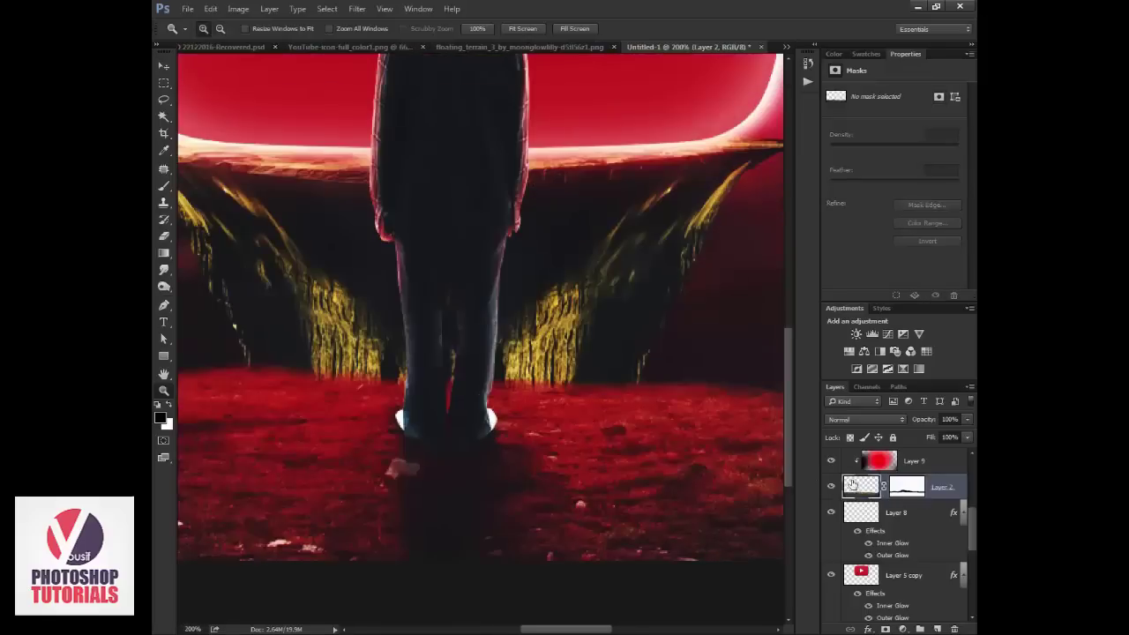
key("b")
right_click(552, 369)
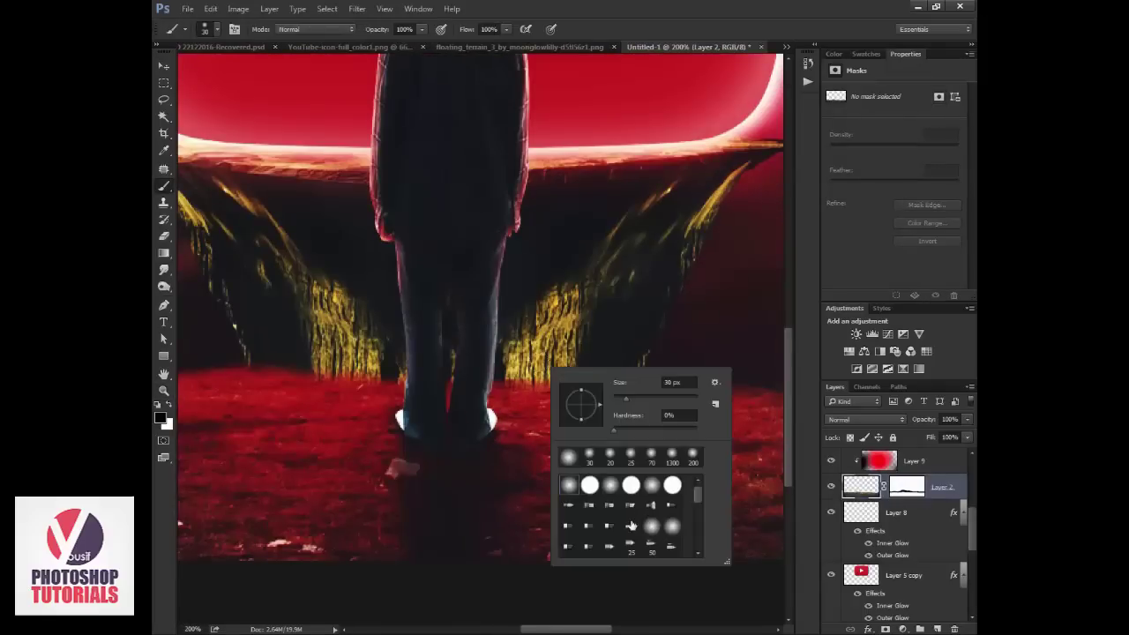
double_click(569, 484)
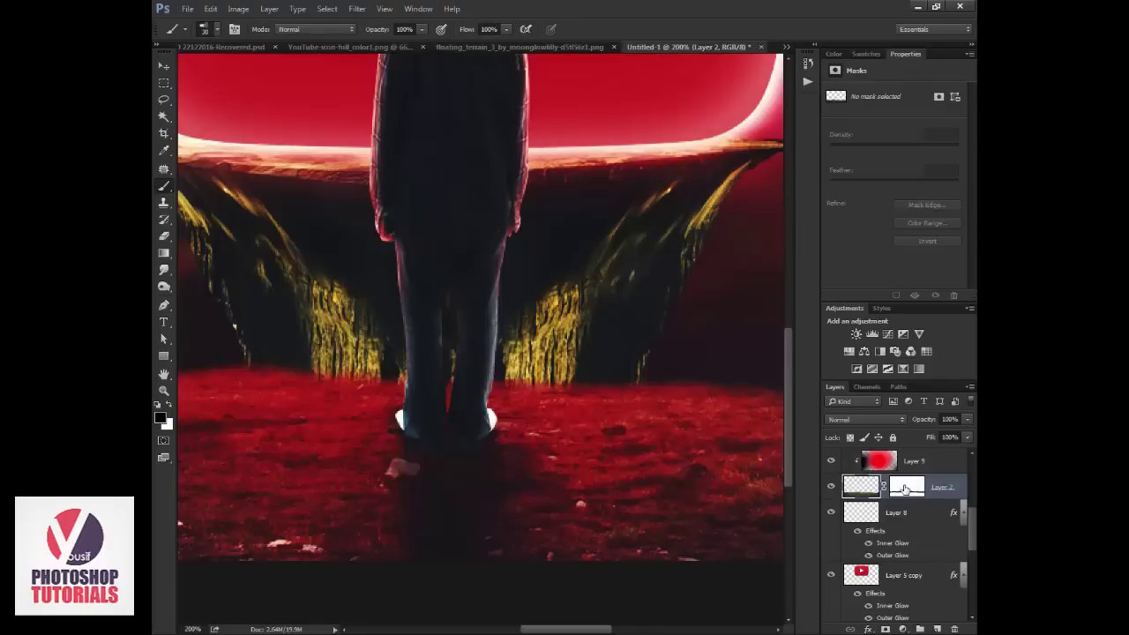
- Paint on Layer 2's mask along the terrain's lower edge and right-side streaks, undoing the last stroke
left_click(904, 489)
left_click_drag(700, 335, 662, 320)
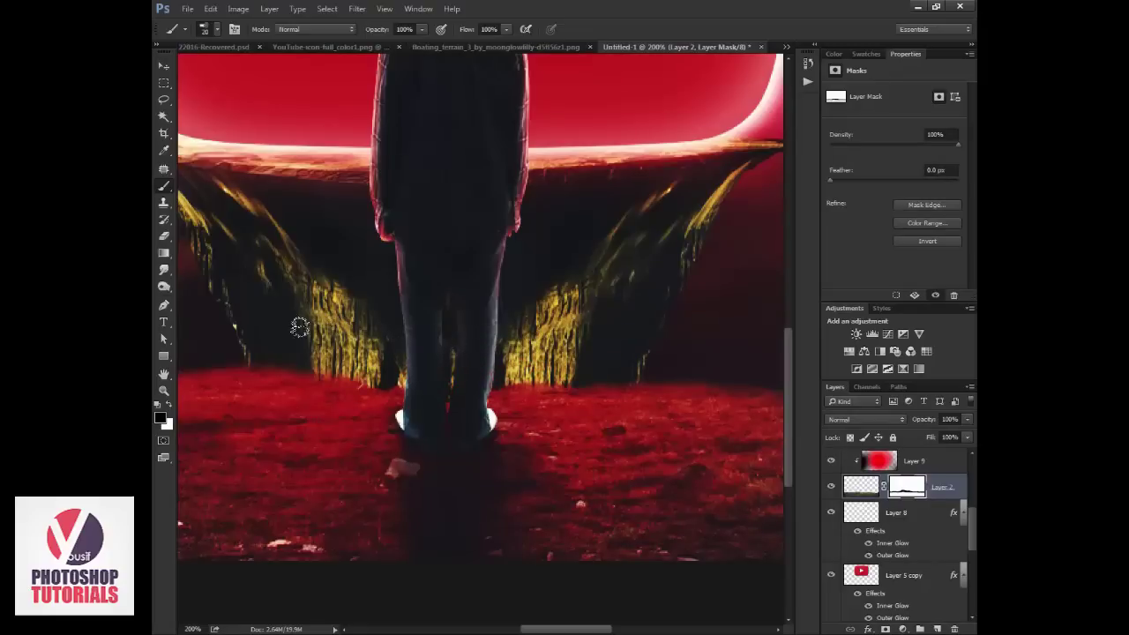
left_click_drag(258, 338, 273, 375)
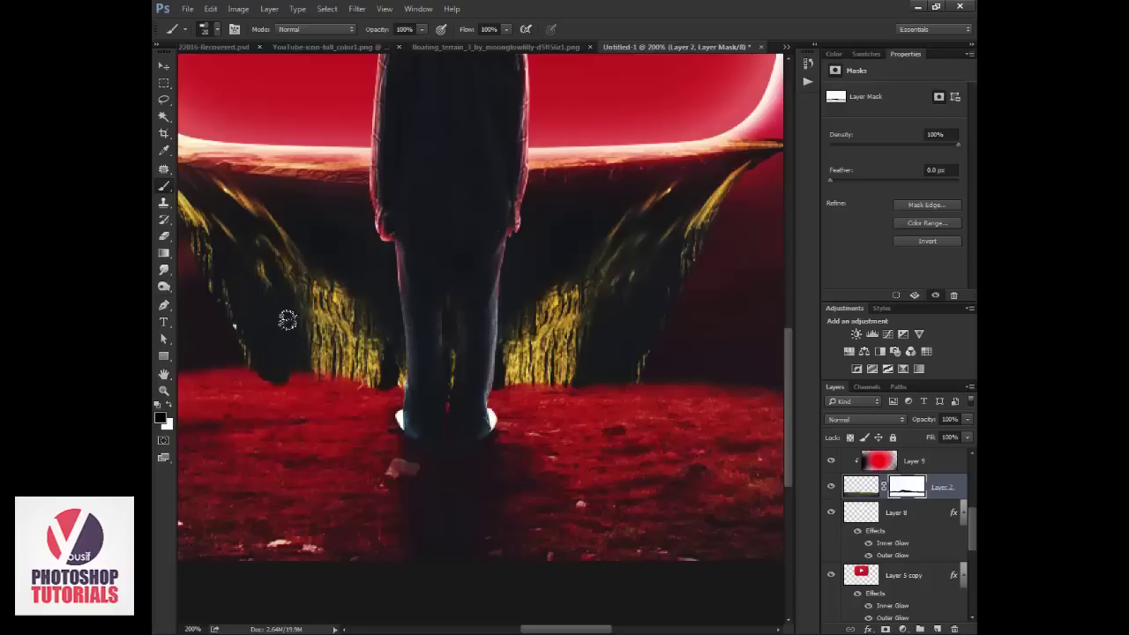
left_click_drag(290, 325, 356, 343)
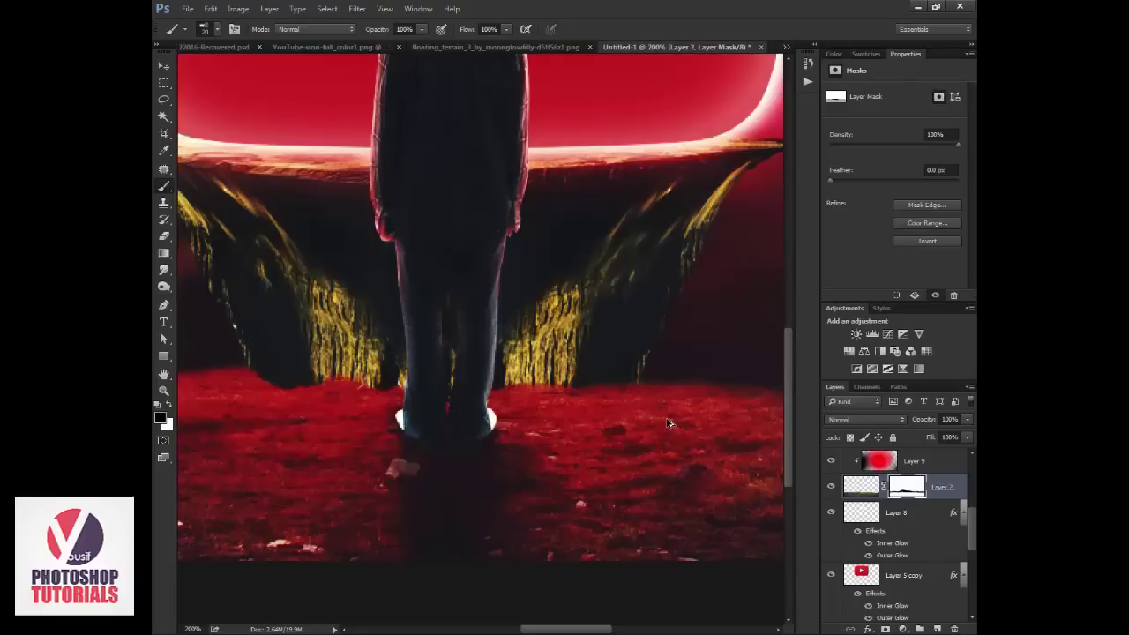
key("ctrl+alt+z")
key("ctrl+alt+z")
key("ctrl+0")
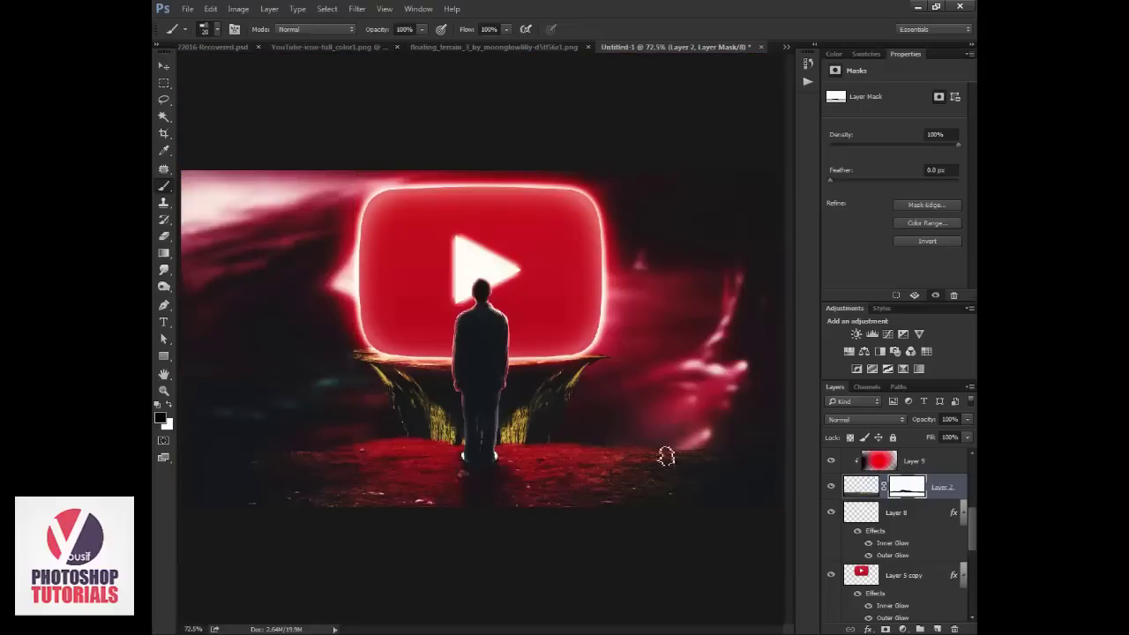
- Enable the top Color Lookup at 50% opacity and stamp all visible layers into Layer 10
key("z")
left_click(643, 391, "alt")
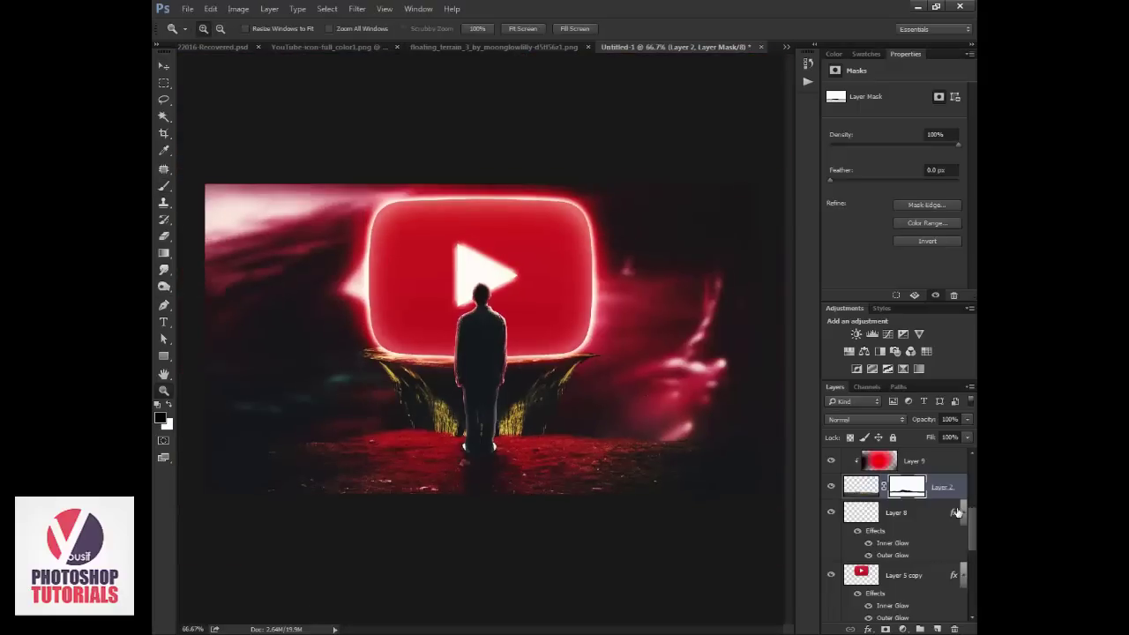
scroll(889, 500, "up", 5)
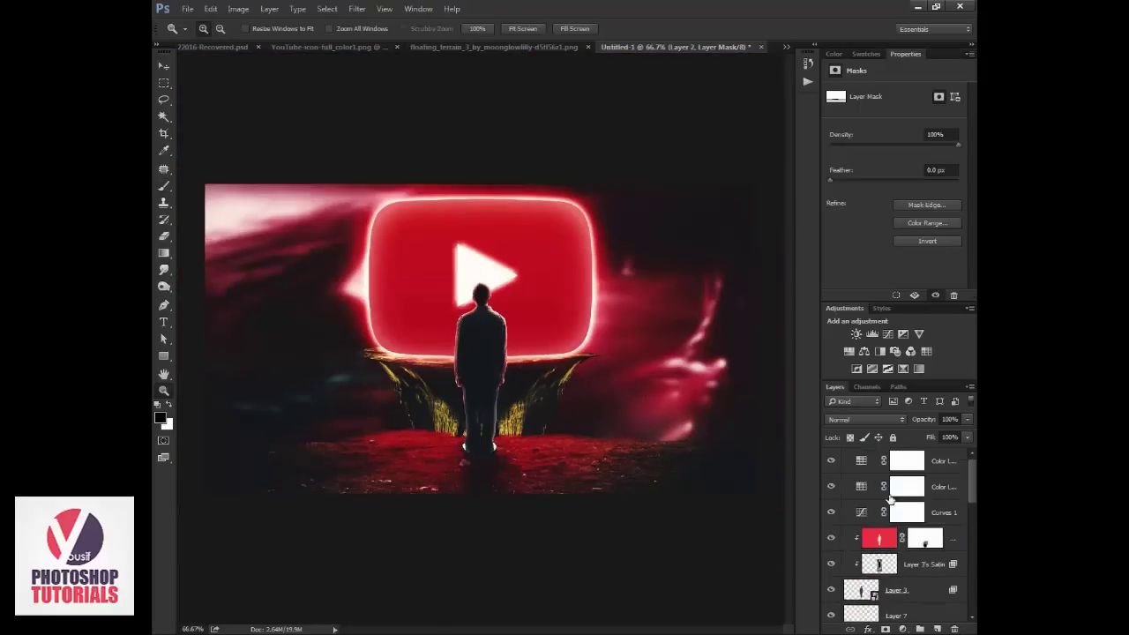
left_click(830, 461)
left_click(862, 461)
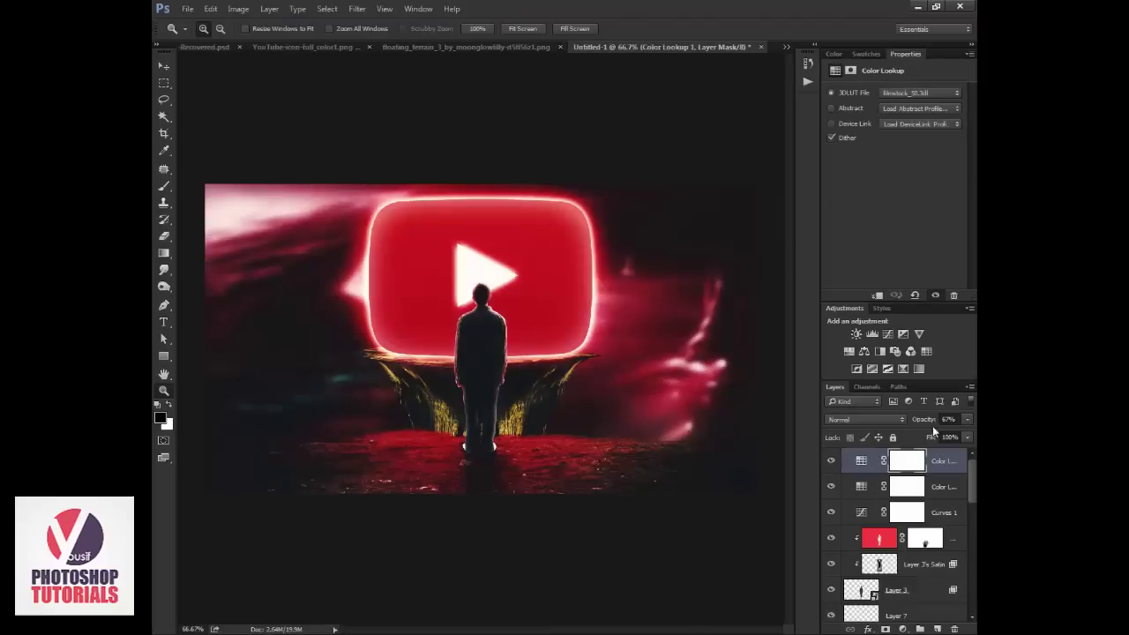
left_click(934, 424)
type("0")
type("b")
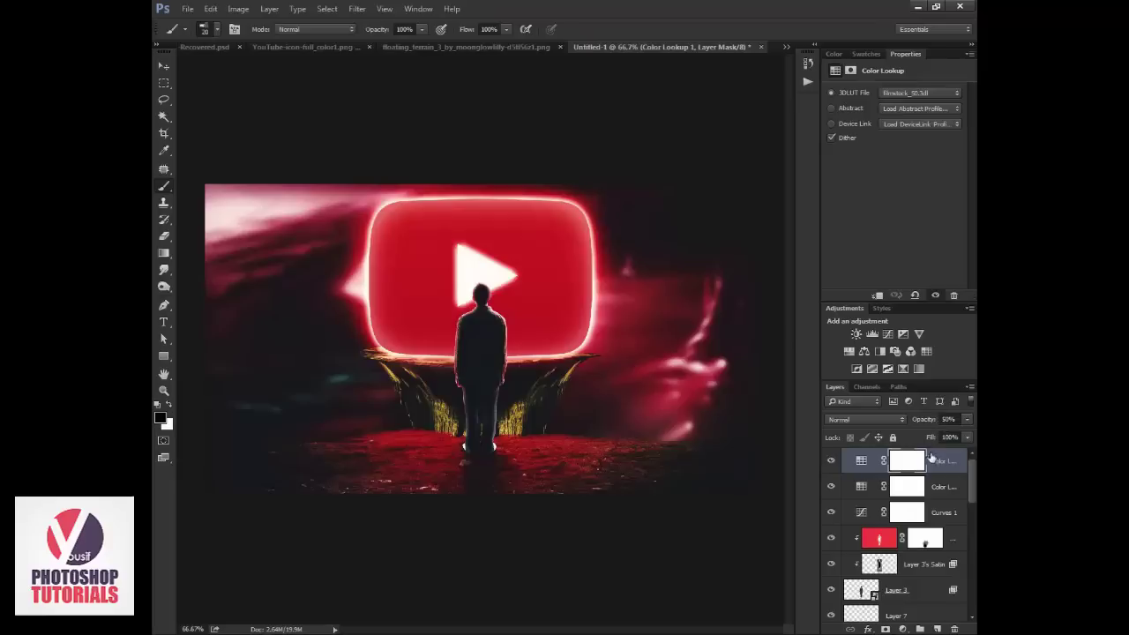
key("ctrl+alt+shift+e")
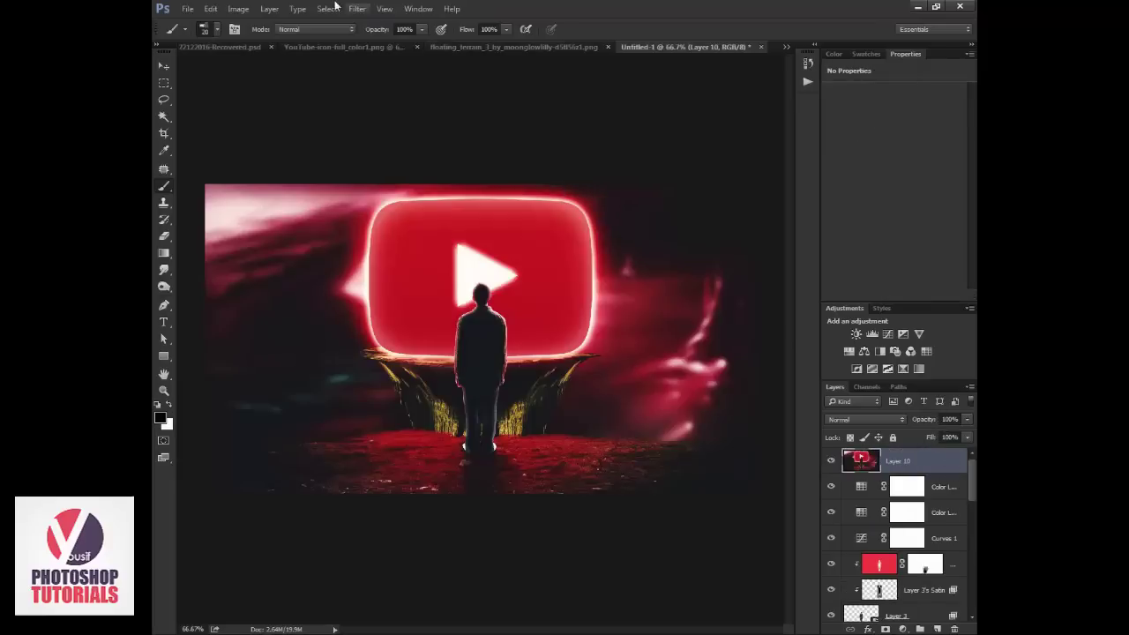
- Apply Filter > Sharpen > Sharpen to Layer 10 and zoom in to inspect the result
left_click(358, 9)
mouse_move(433, 213)
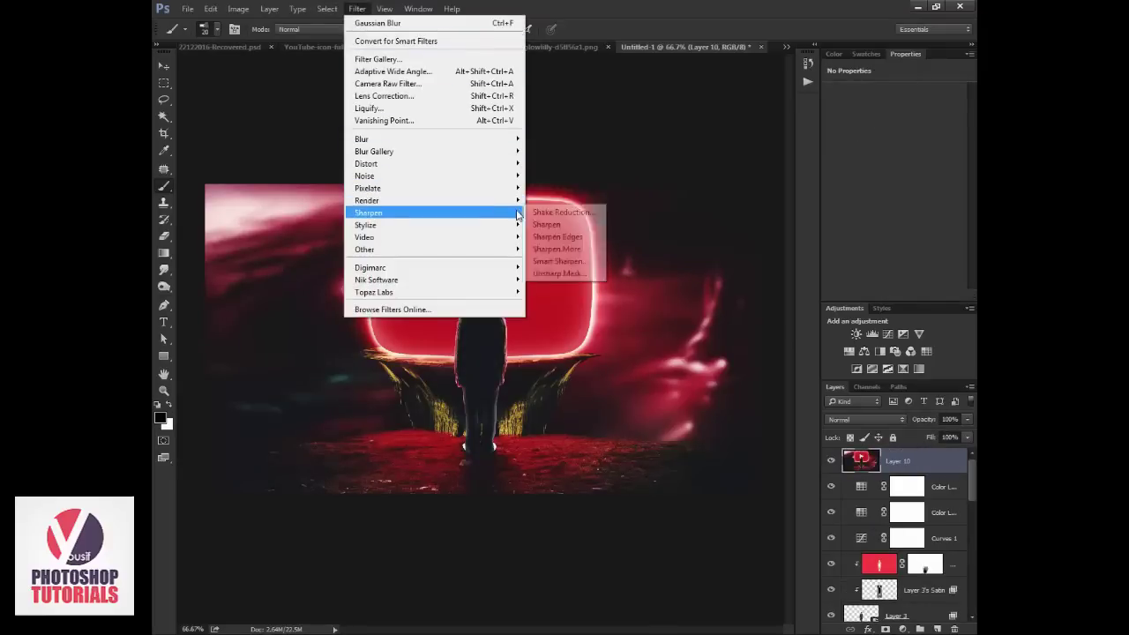
left_click(573, 224)
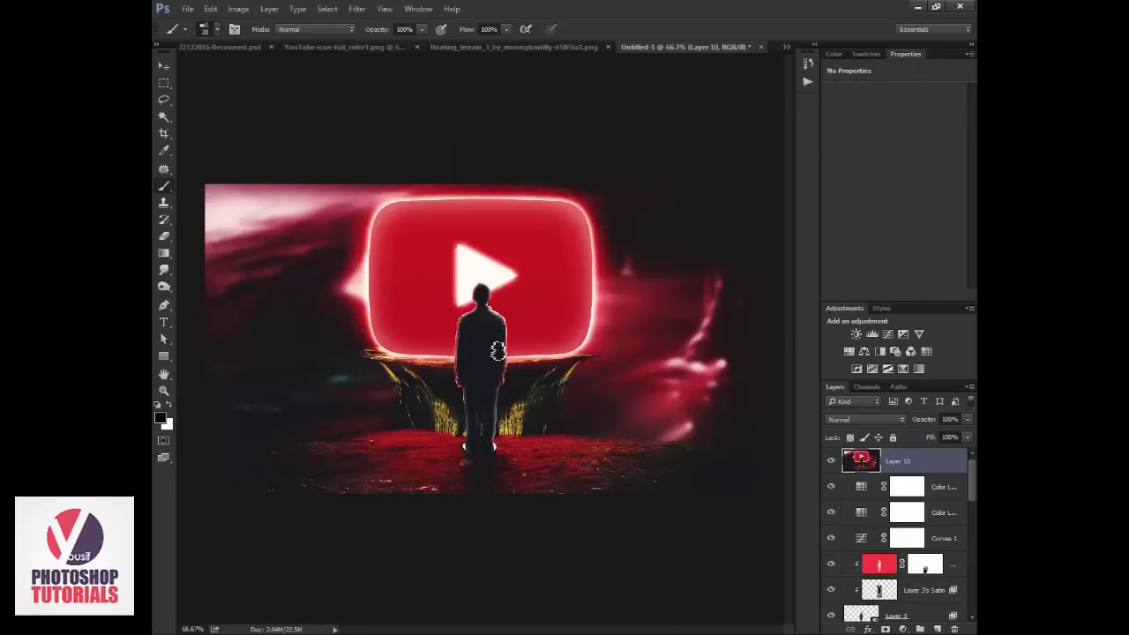
key("z")
left_click(424, 311)
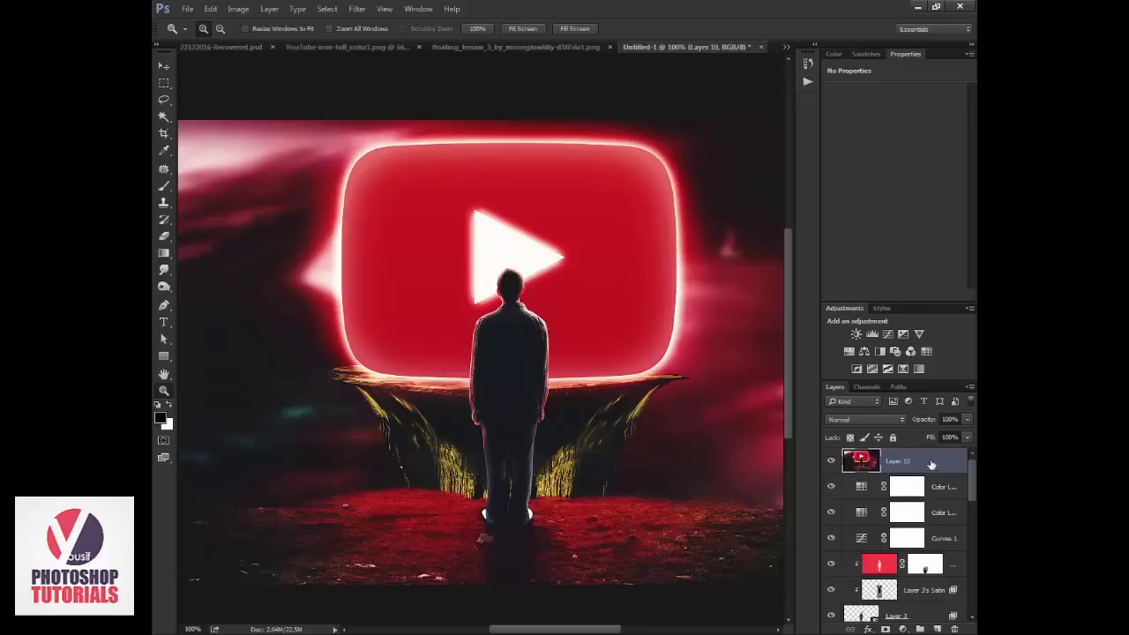
- Duplicate Layer 10, exclude the R channel in Blending Options, and nudge the copy right
key("ctrl+j")
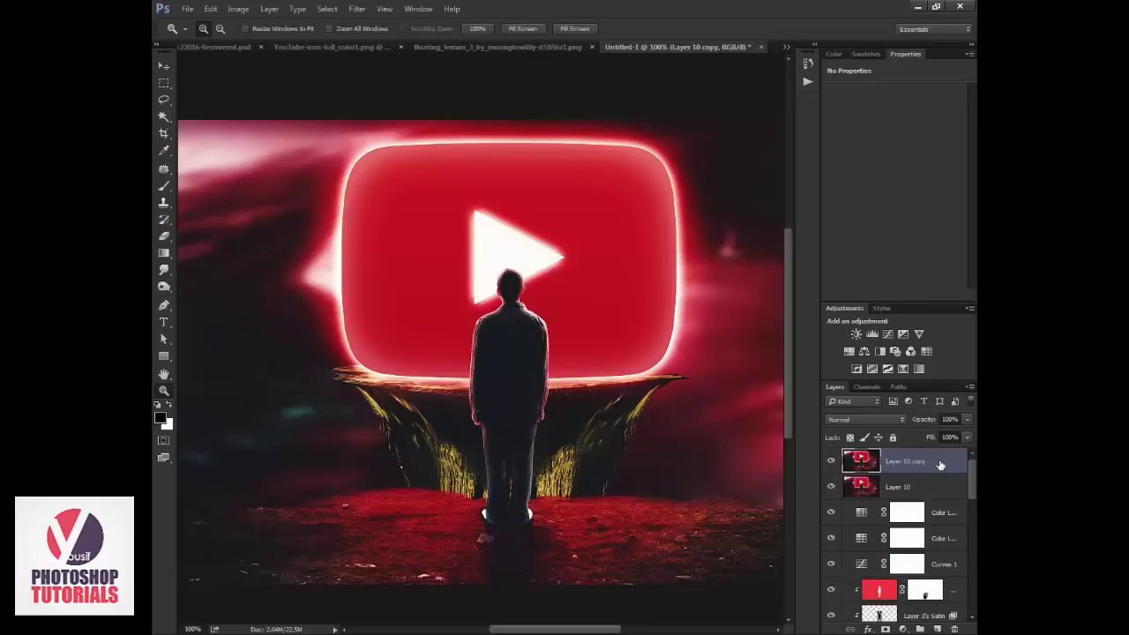
double_click(940, 464)
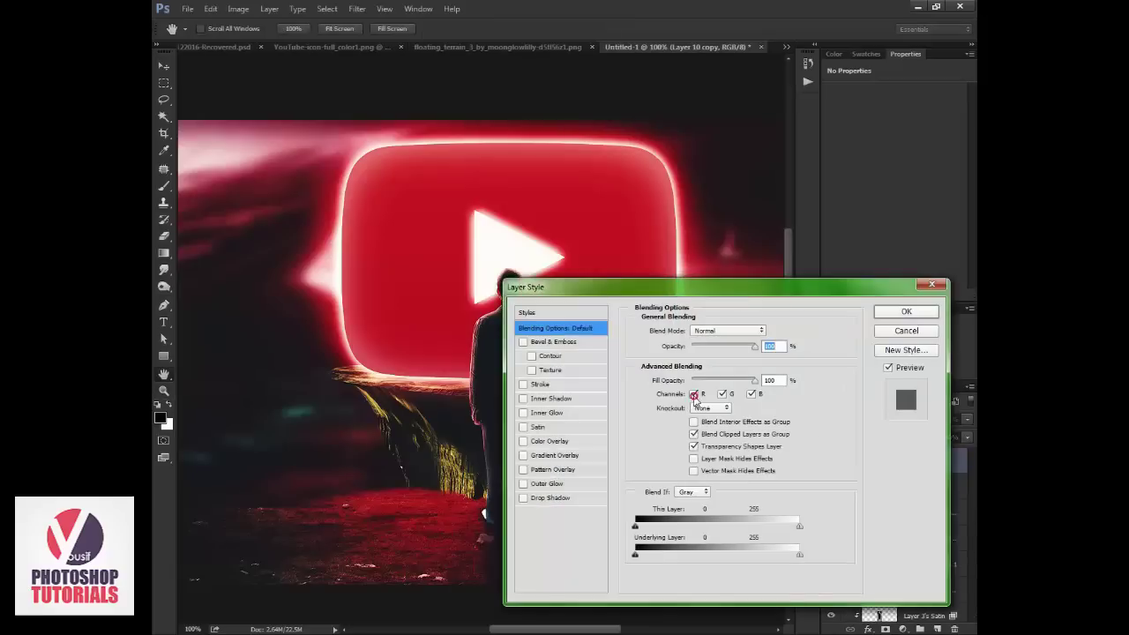
left_click(694, 393)
left_click(905, 311)
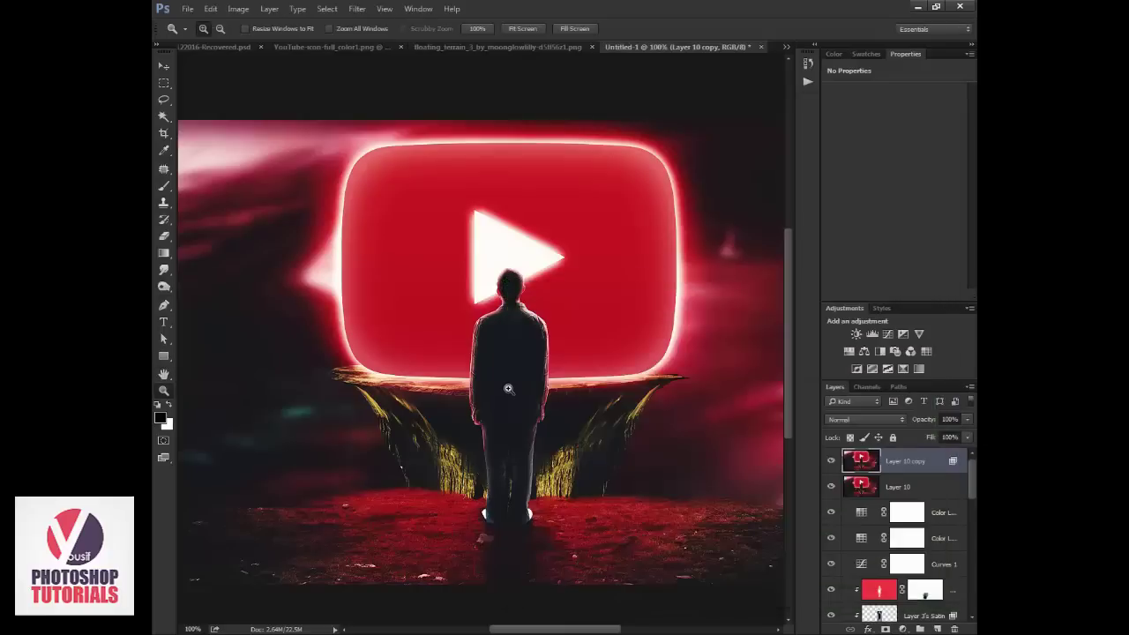
key("Right")
key("Right")
key("Right")
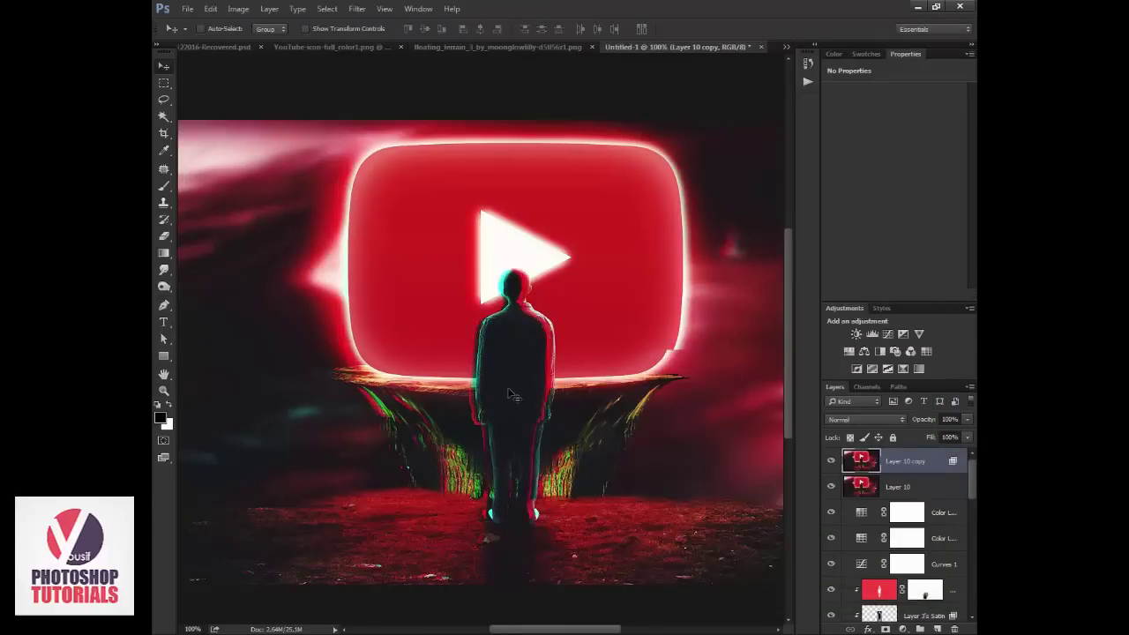
key("ctrl+minus")
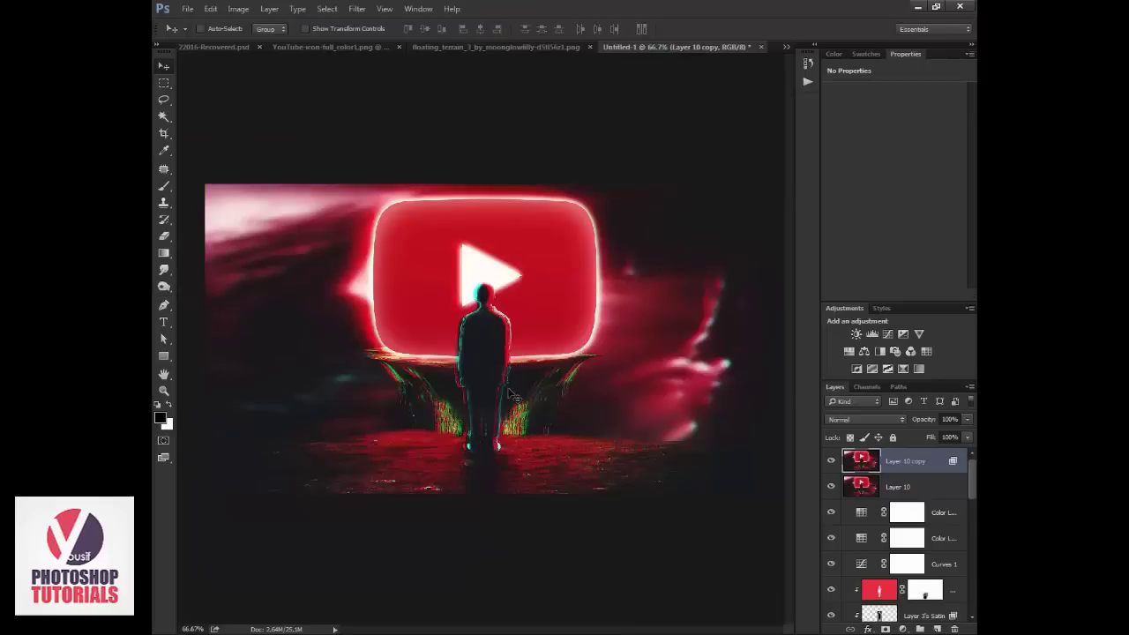
- Erase the colour fringes around the man and play icon, then flatten to one Background layer
key("e")
key("bracketright")
key("bracketright")
key("bracketright")
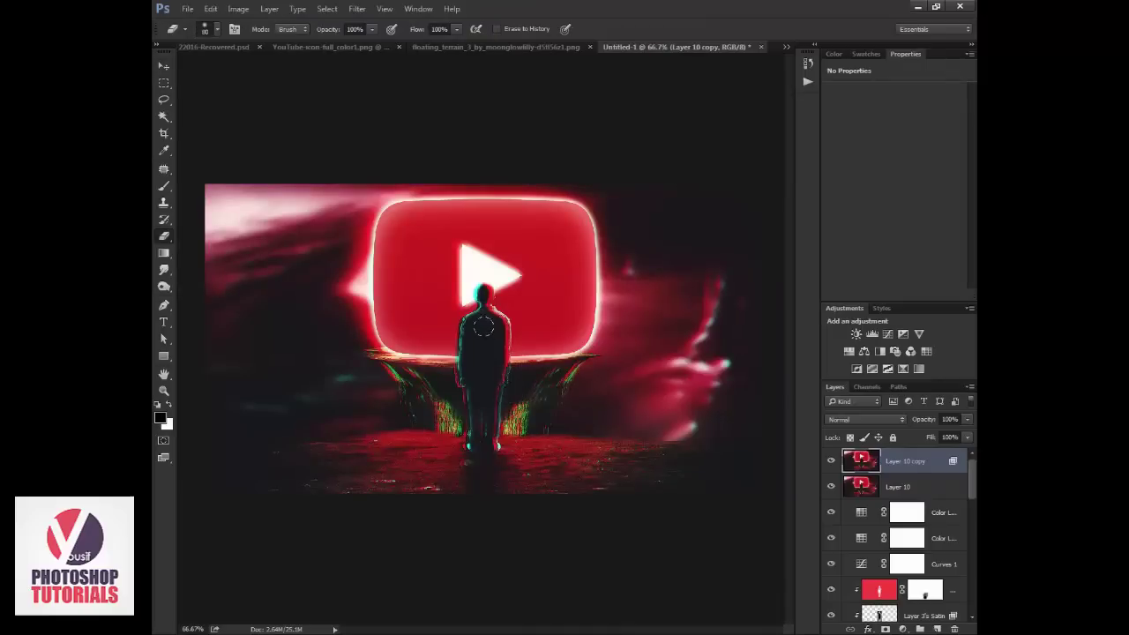
left_click_drag(465, 280, 463, 275)
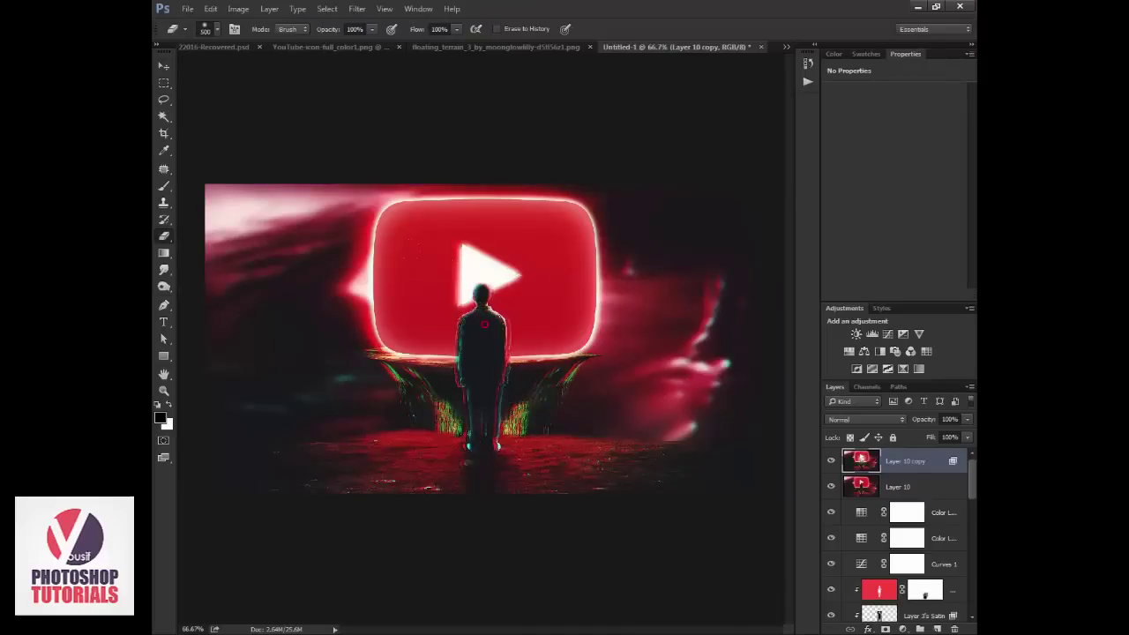
left_click_drag(484, 325, 498, 414)
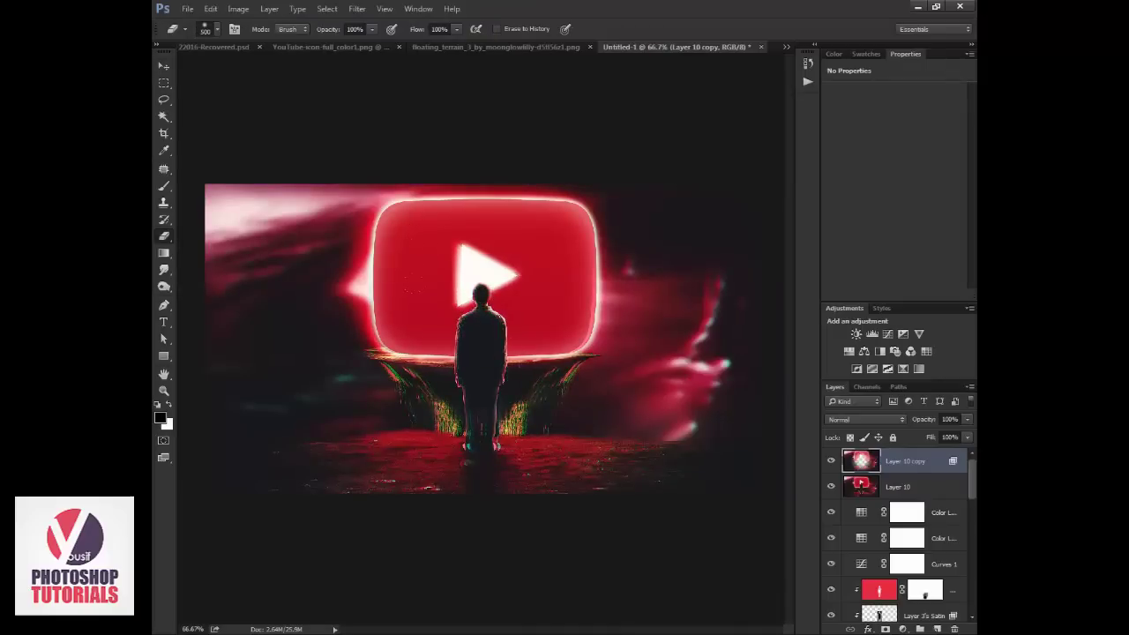
key("z")
key("ctrl+minus")
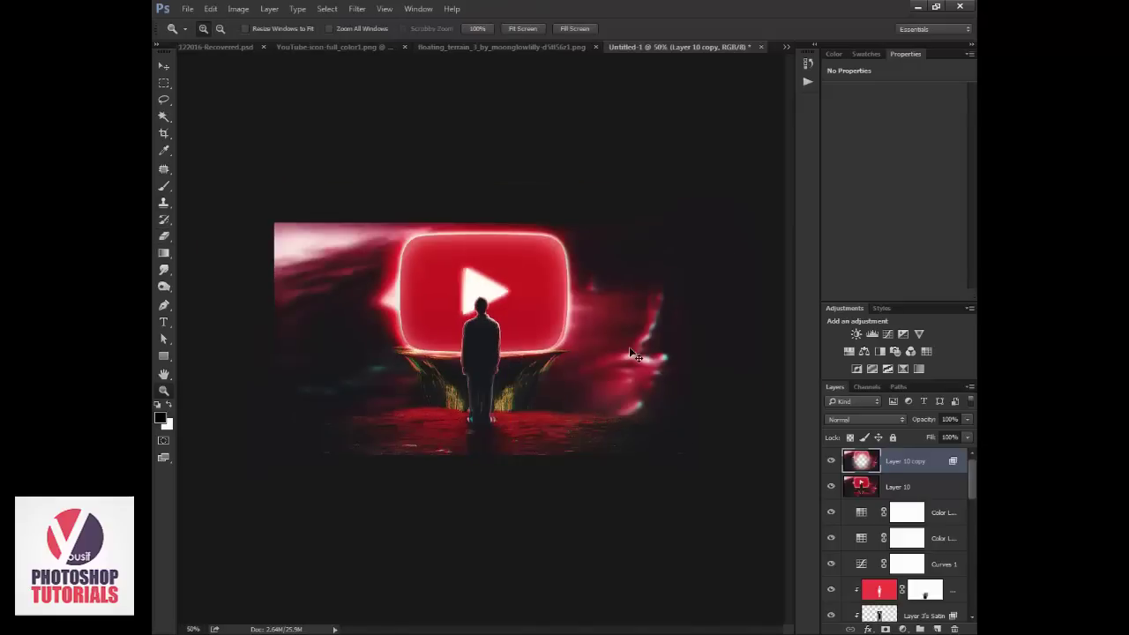
key("ctrl+shift+e")
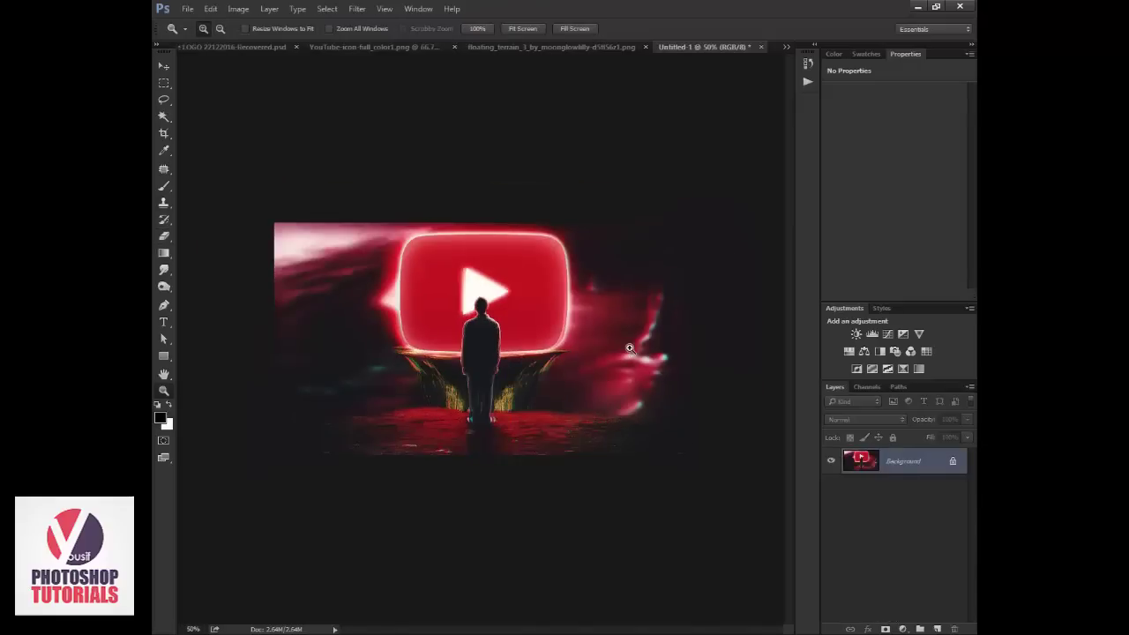